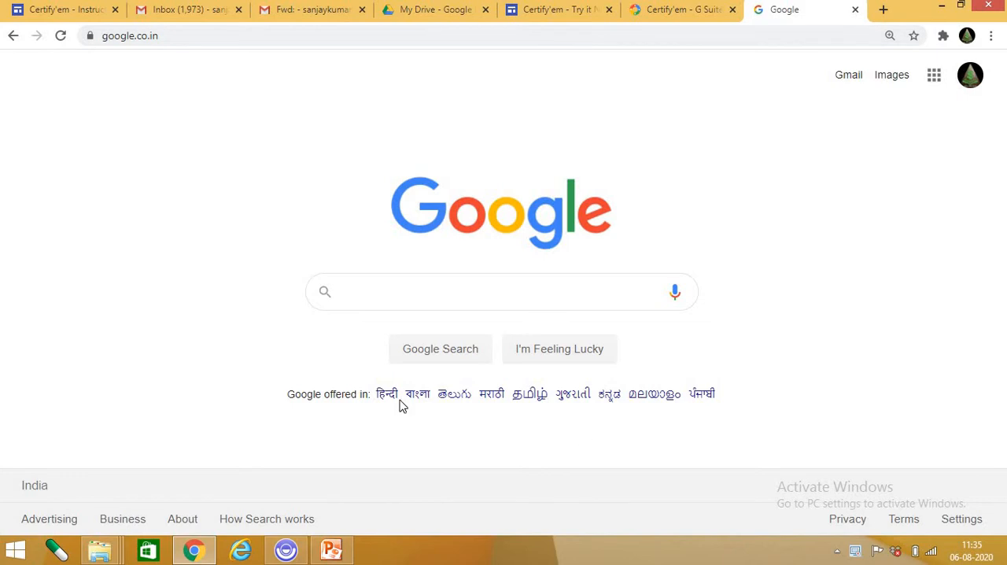
# Search Google for "google forms" and open the personal version of Google Forms from its official page.
pyautogui.click(414, 304)
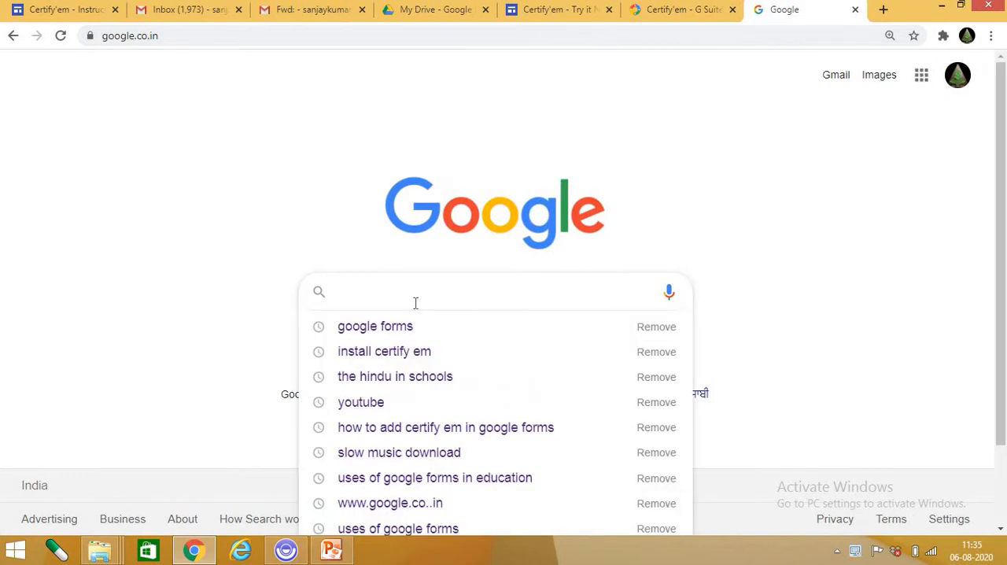
pyautogui.click(371, 333)
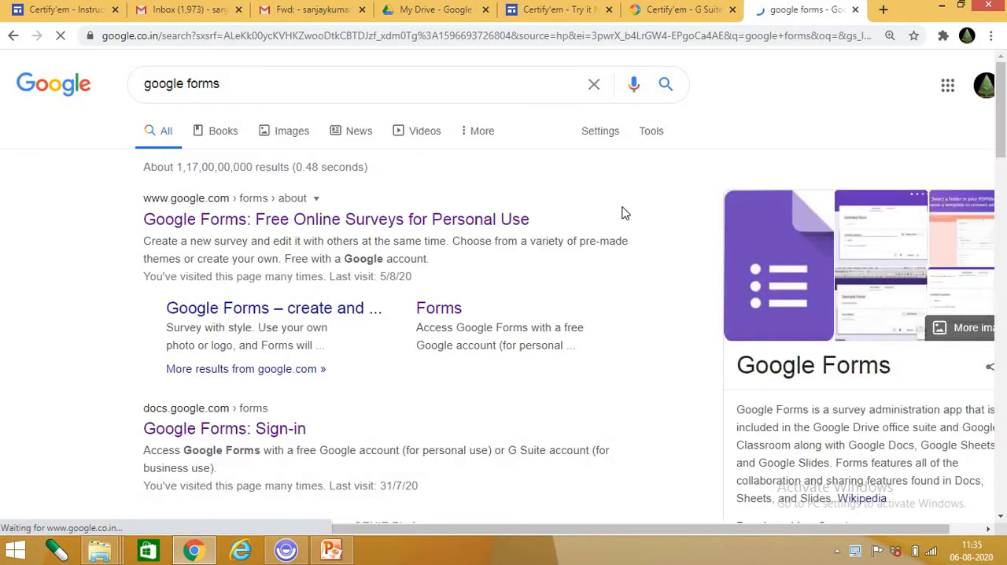
pyautogui.click(195, 224)
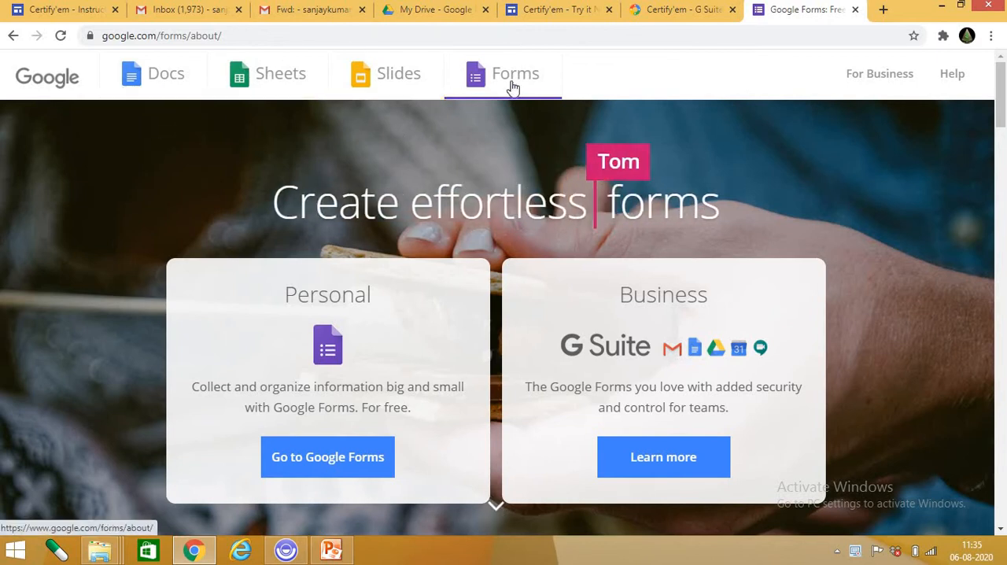
pyautogui.scroll(-4, 447, 386)
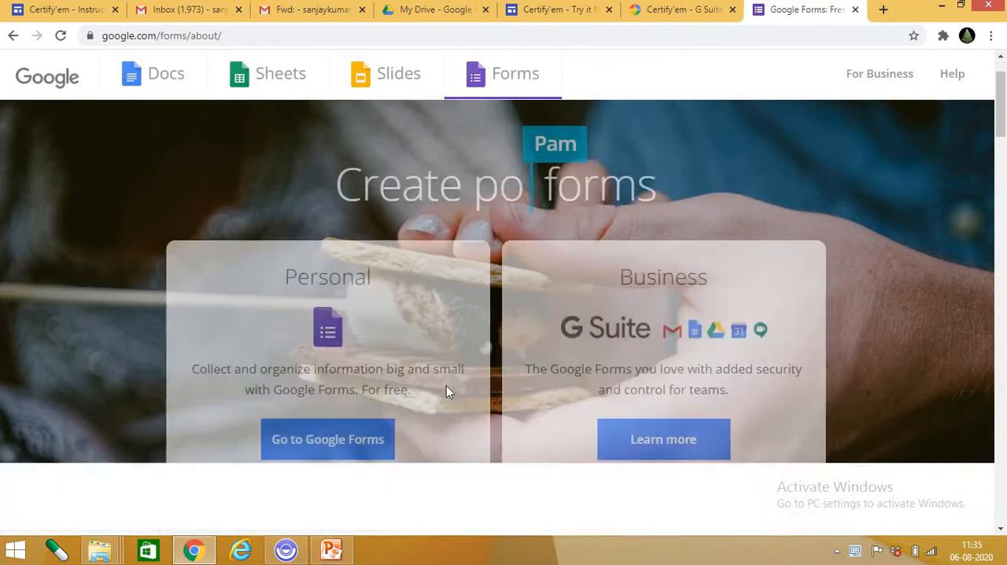
pyautogui.scroll(3, 284, 414)
pyautogui.scroll(1, 428, 326)
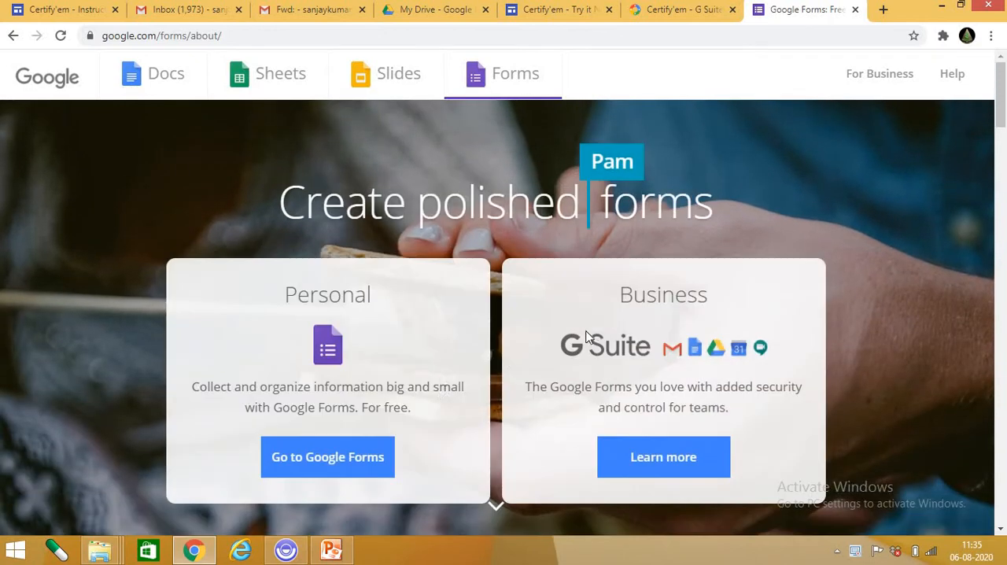
pyautogui.click(346, 460)
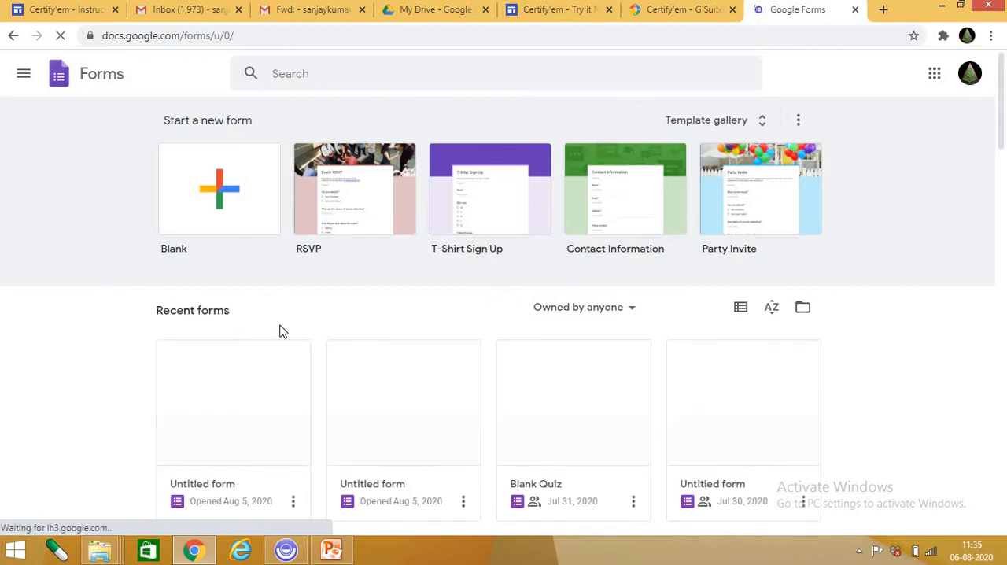
pyautogui.scroll(-10, 282, 330)
pyautogui.scroll(4, 282, 331)
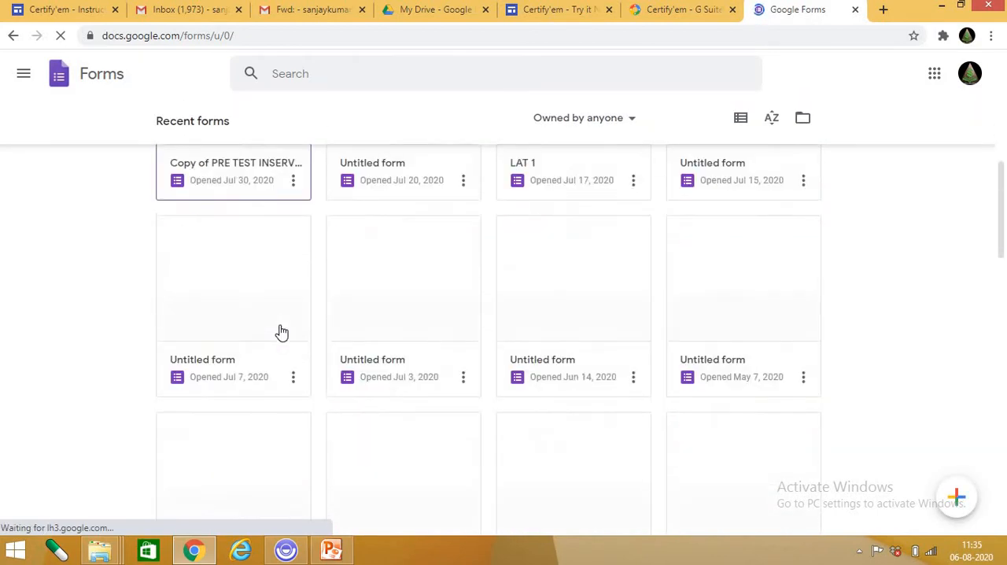
pyautogui.scroll(6, 282, 332)
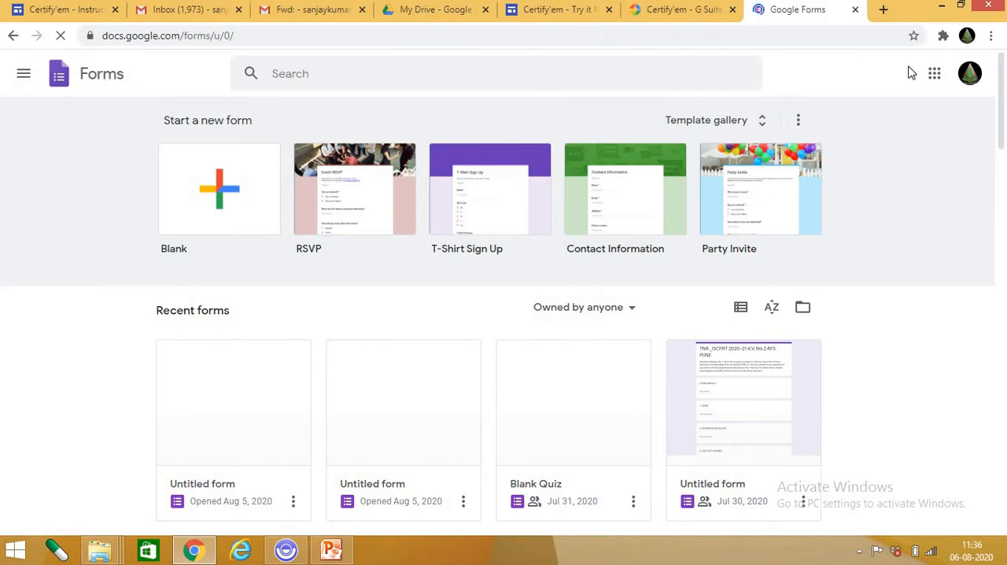
# Open Google Forms under another signed-in account and return to the original account's forms.
pyautogui.click(972, 76)
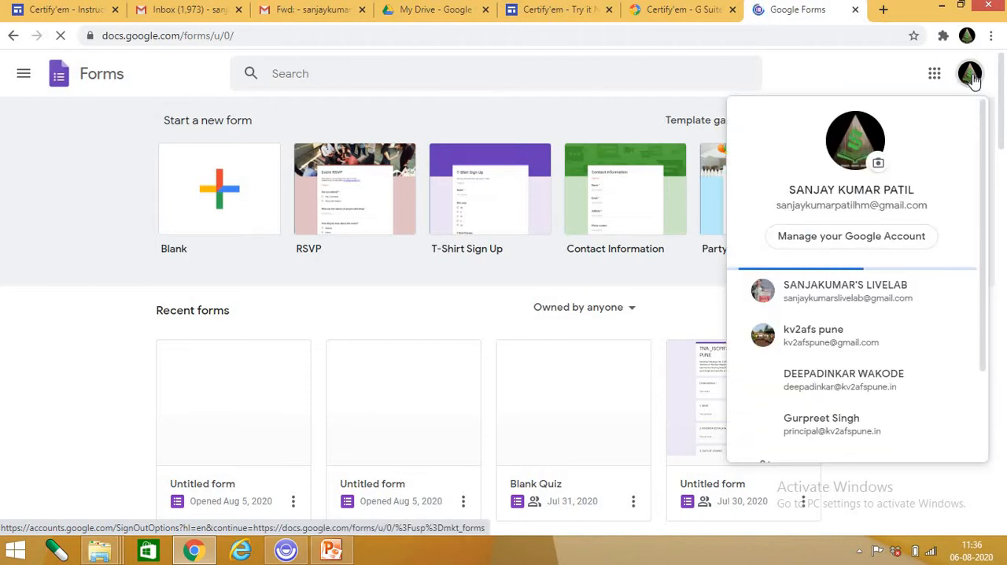
pyautogui.click(844, 299)
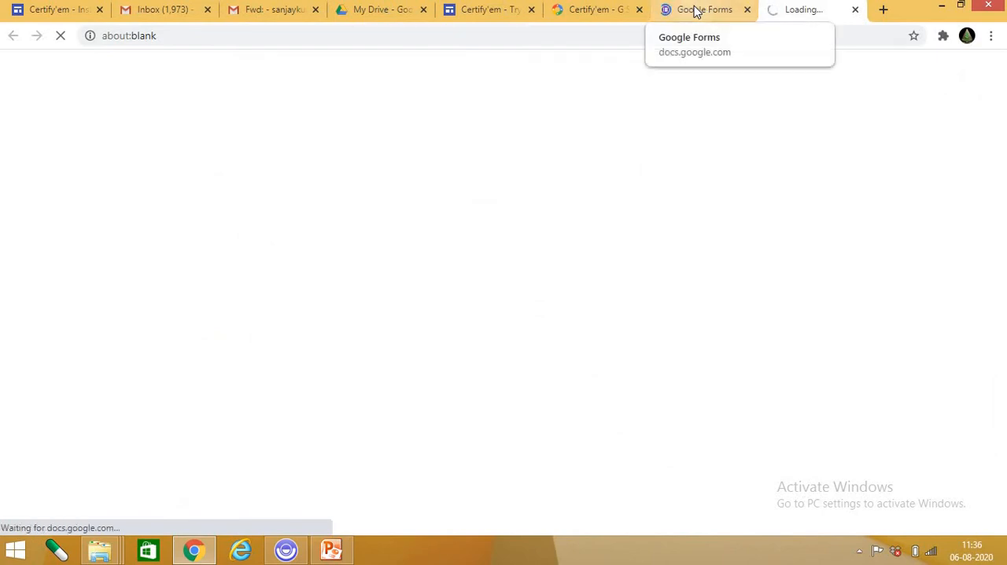
pyautogui.click(695, 9)
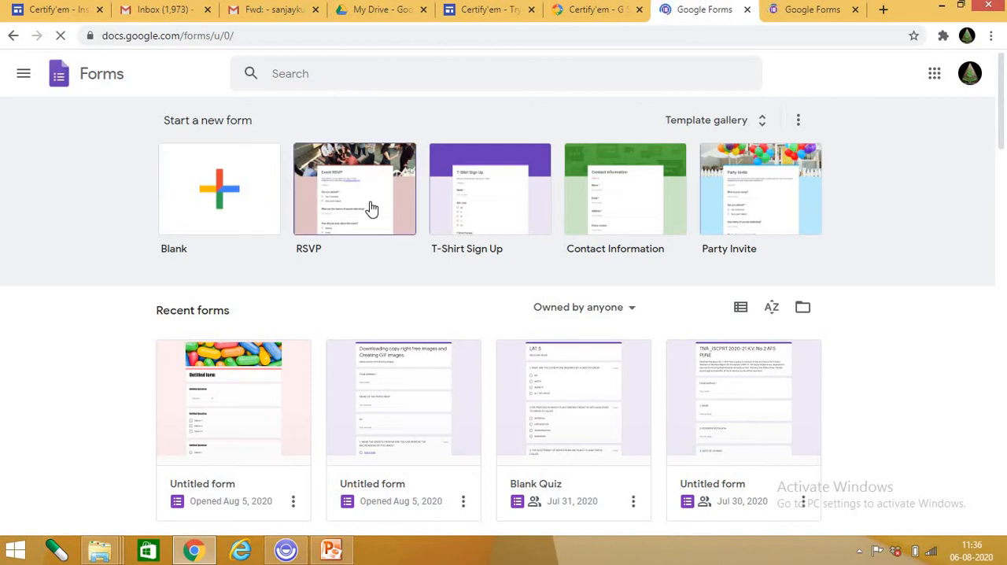
# Examine the Personal, Work and Education form templates in the template gallery and return to the Forms home page.
pyautogui.click(761, 122)
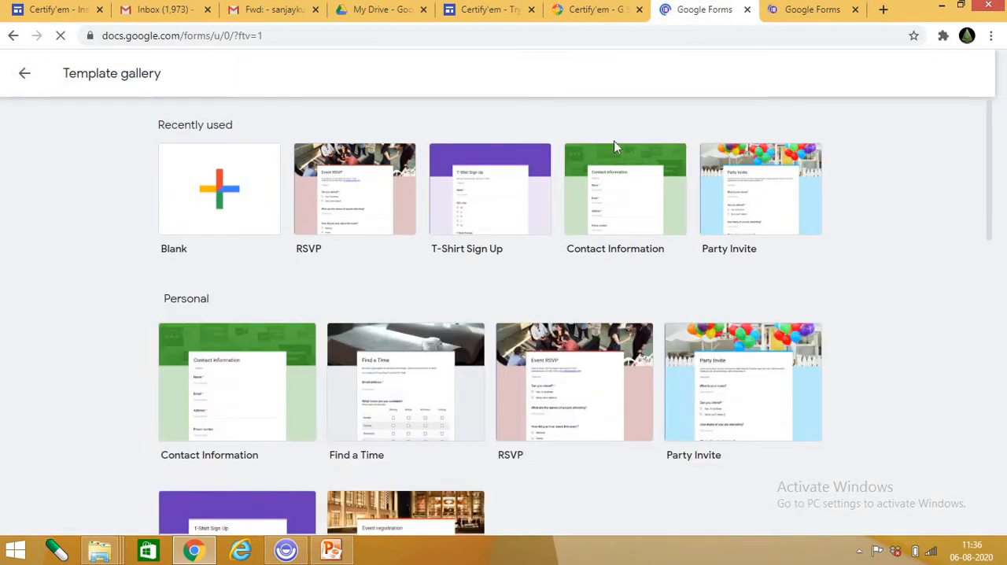
pyautogui.scroll(-5, 296, 366)
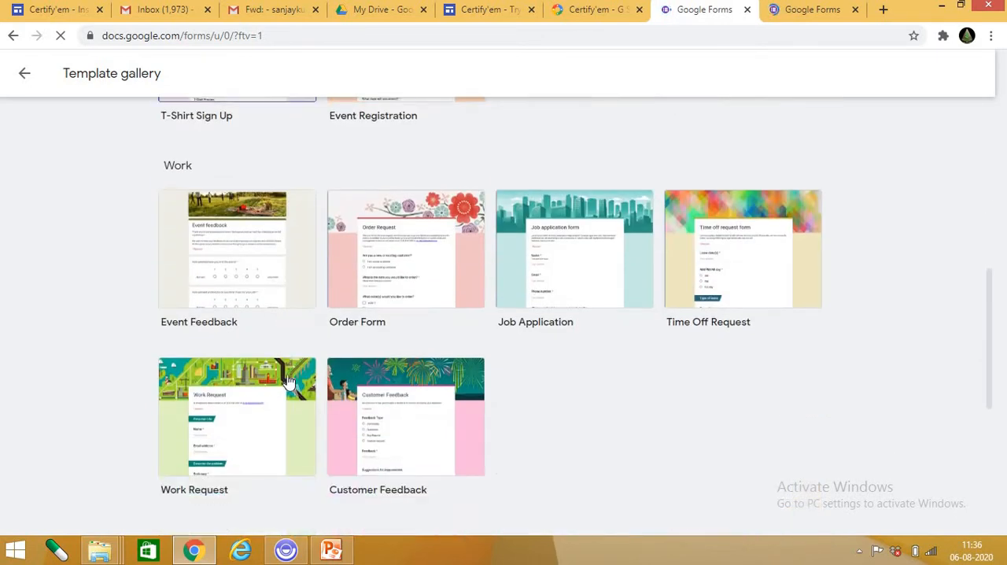
pyautogui.scroll(7, 726, 193)
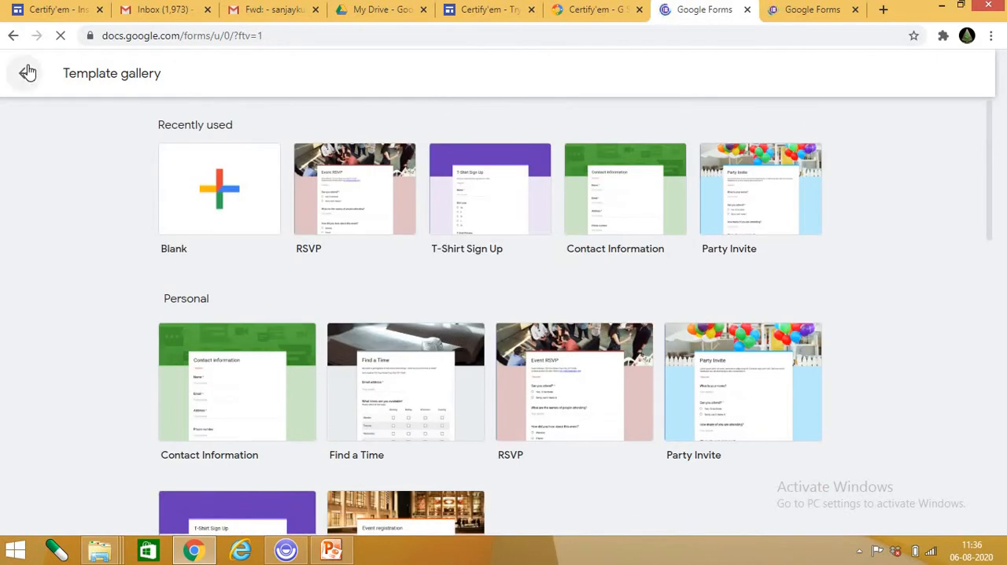
pyautogui.click(28, 73)
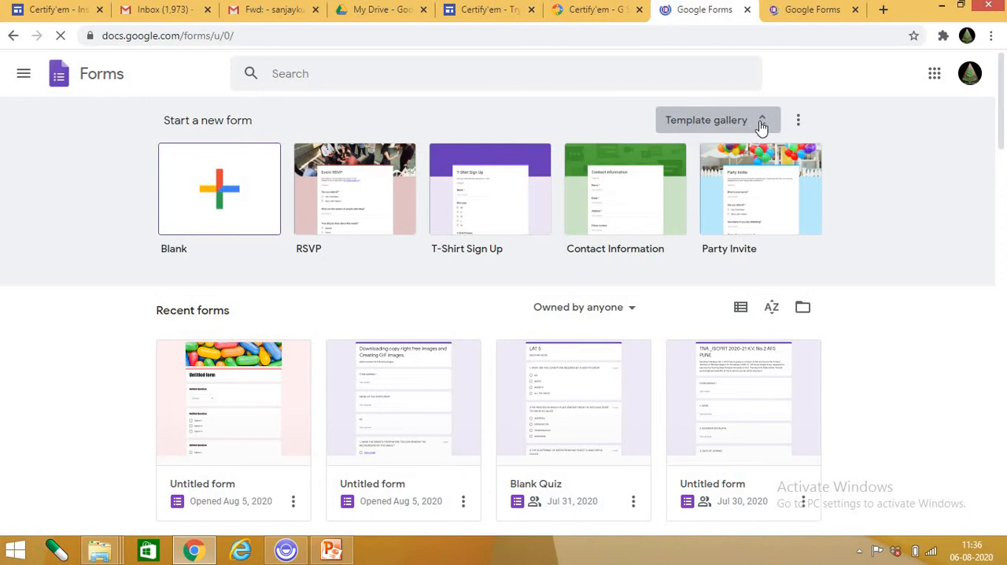
pyautogui.click(761, 127)
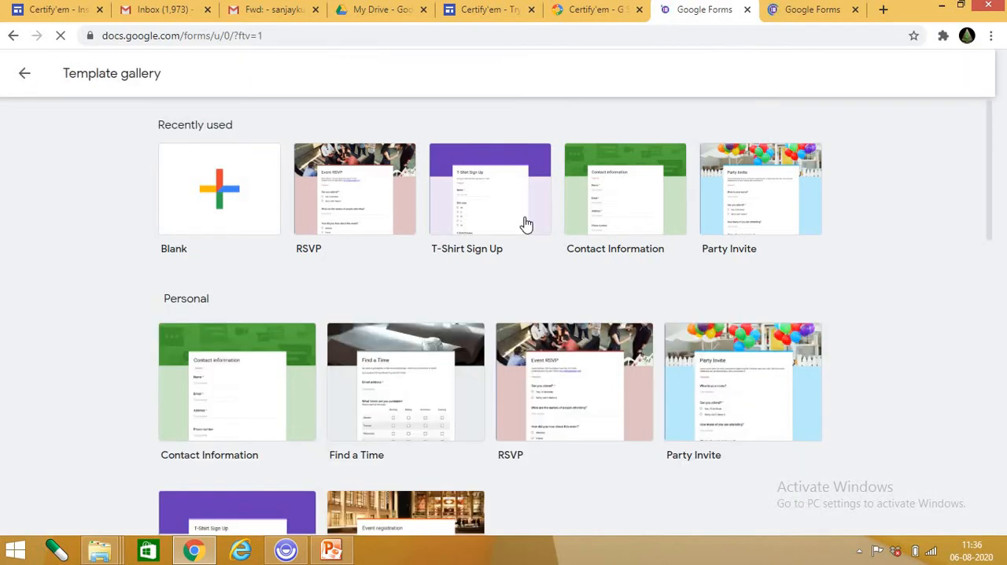
pyautogui.scroll(-6, 277, 311)
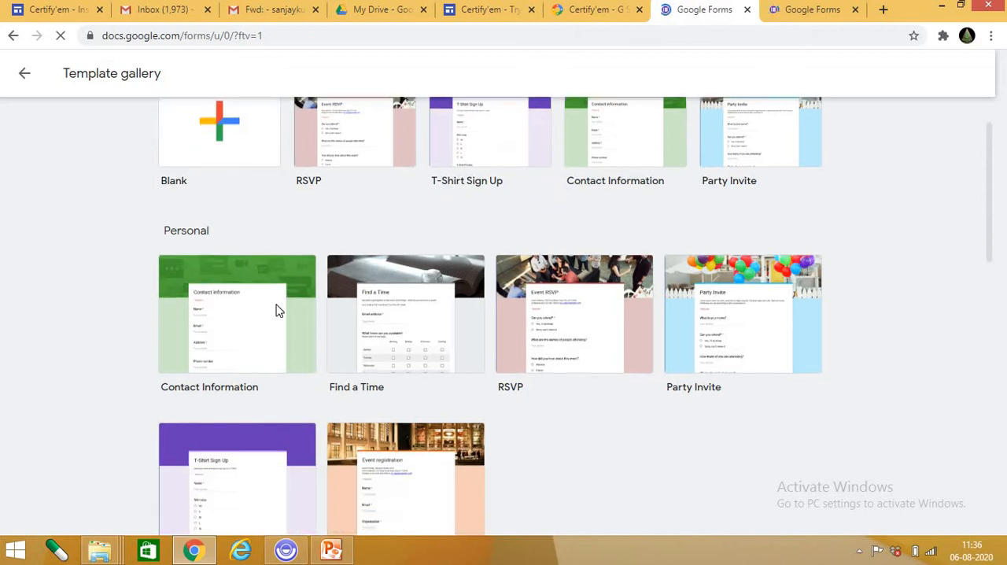
pyautogui.scroll(-1, 663, 330)
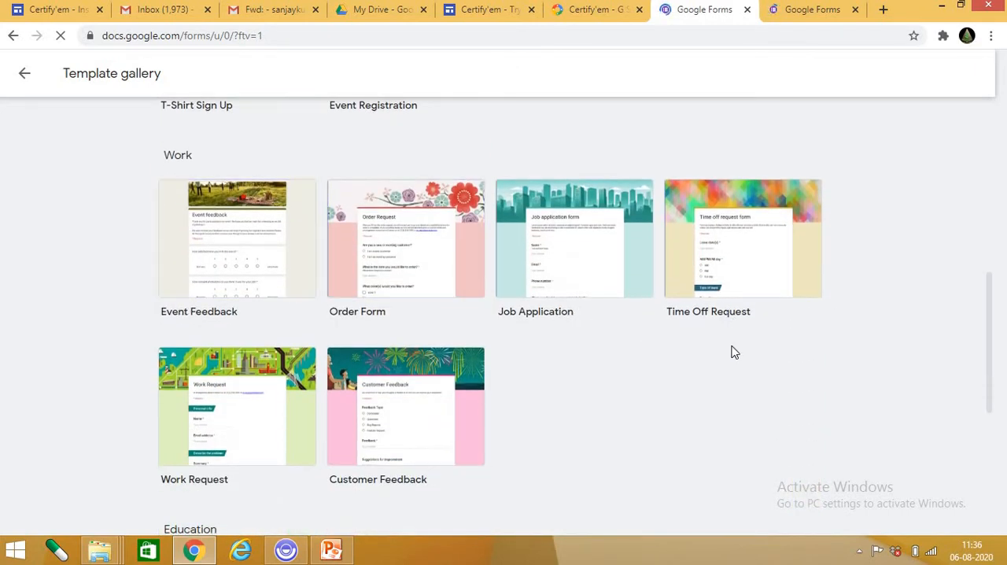
pyautogui.scroll(-4, 582, 404)
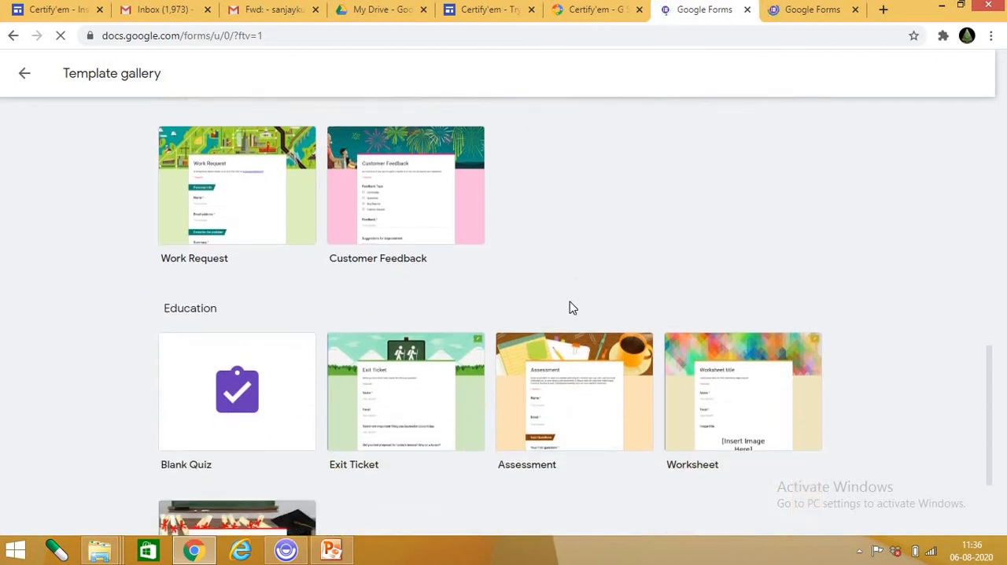
pyautogui.scroll(-1, 385, 415)
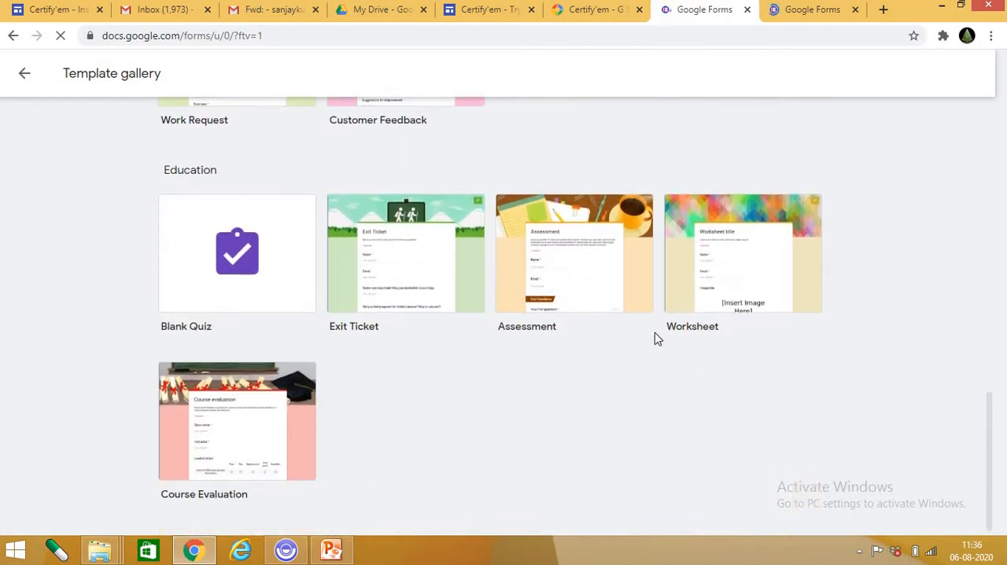
pyautogui.scroll(11, 401, 453)
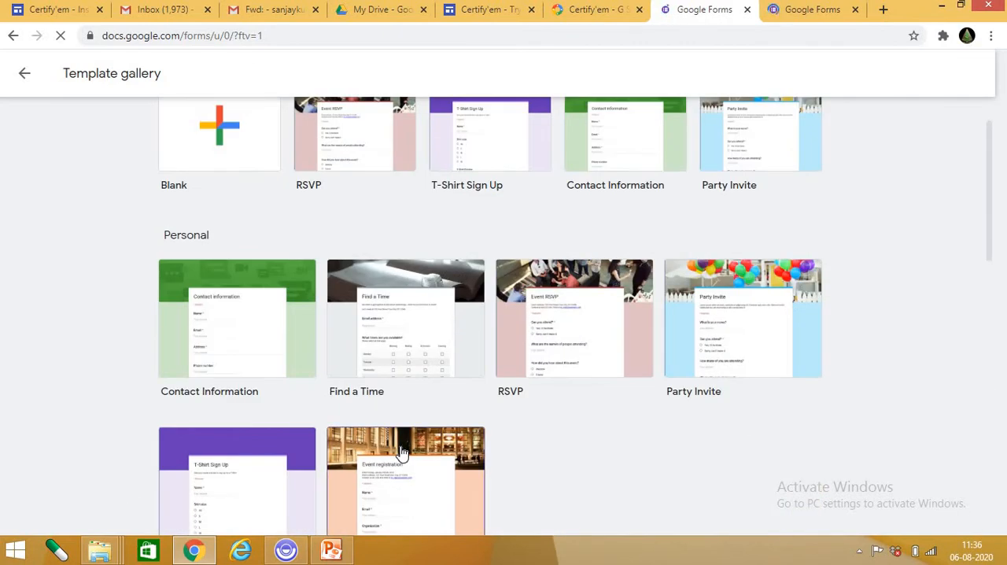
pyautogui.scroll(1, 401, 452)
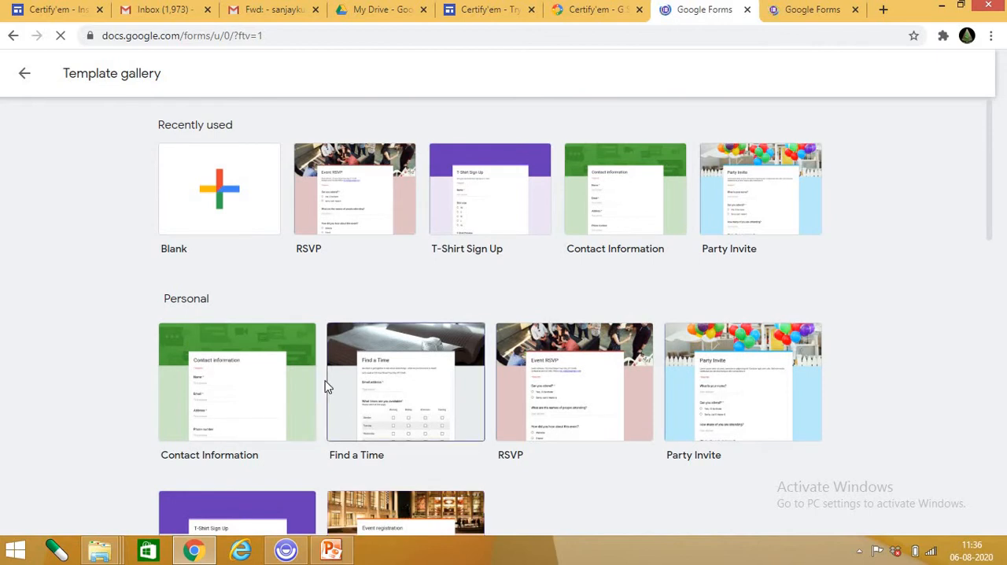
pyautogui.click(25, 75)
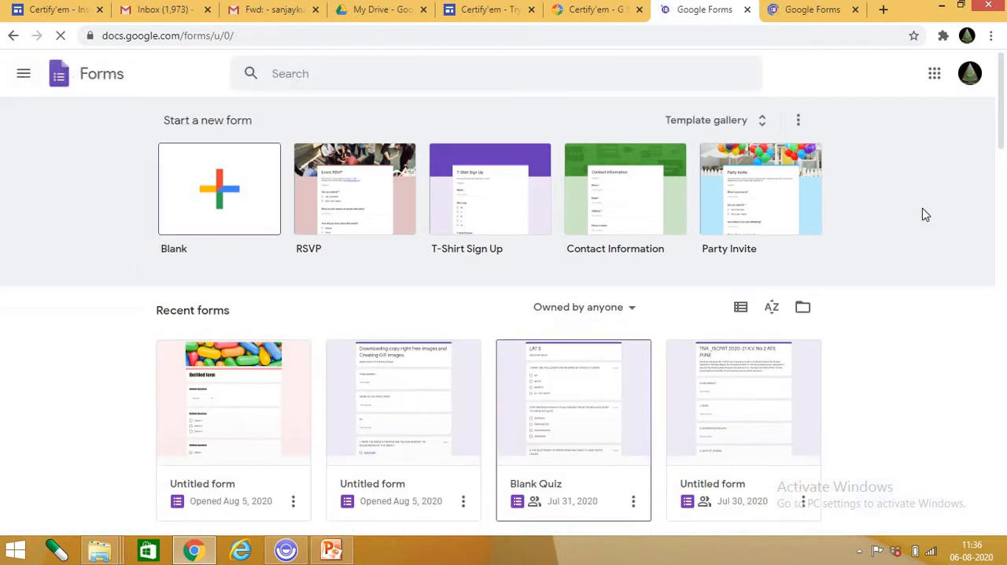
# Create a new blank form and close the spare Google Forms page of the other account.
pyautogui.scroll(-2, 608, 407)
pyautogui.scroll(-7, 609, 407)
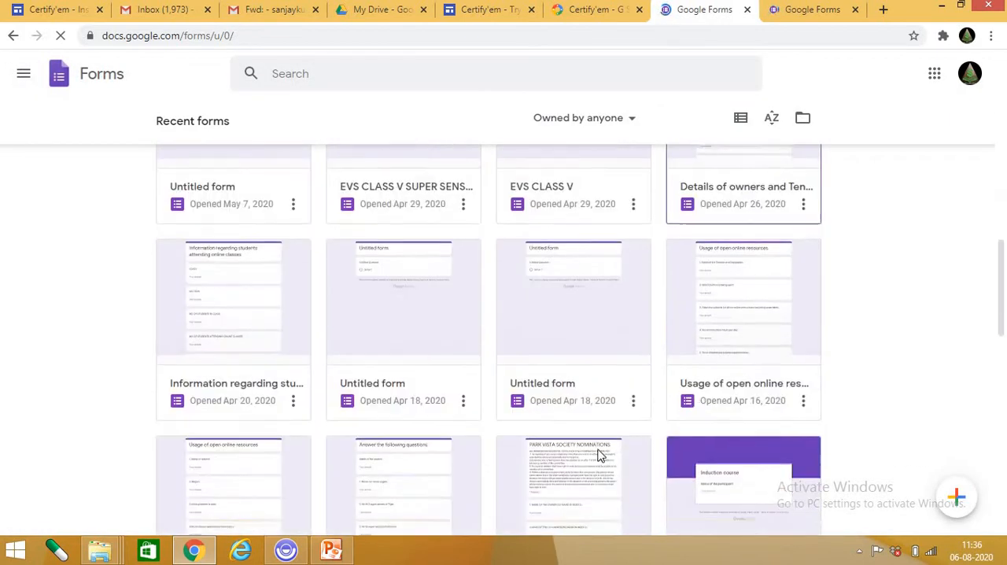
pyautogui.scroll(9, 598, 454)
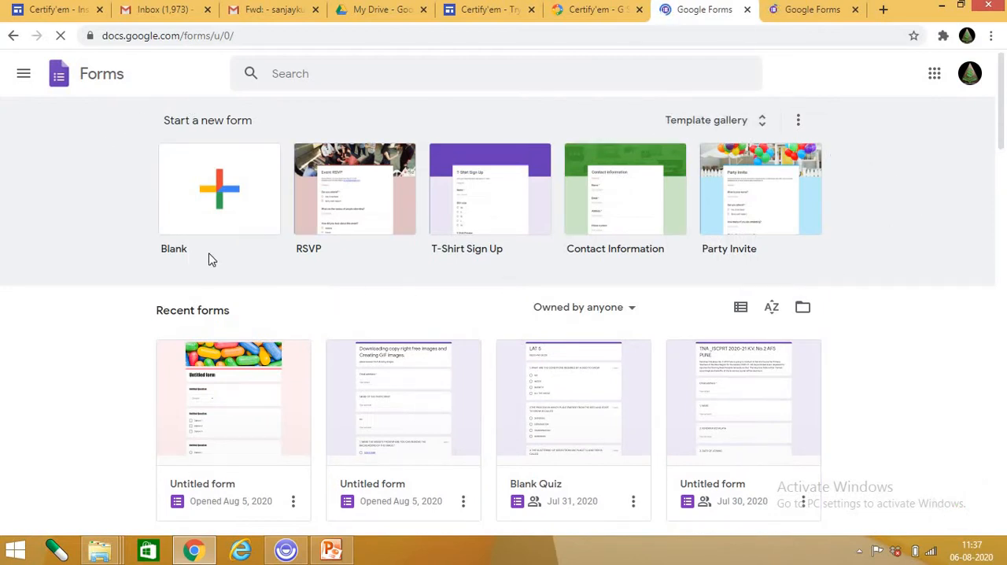
pyautogui.click(222, 194)
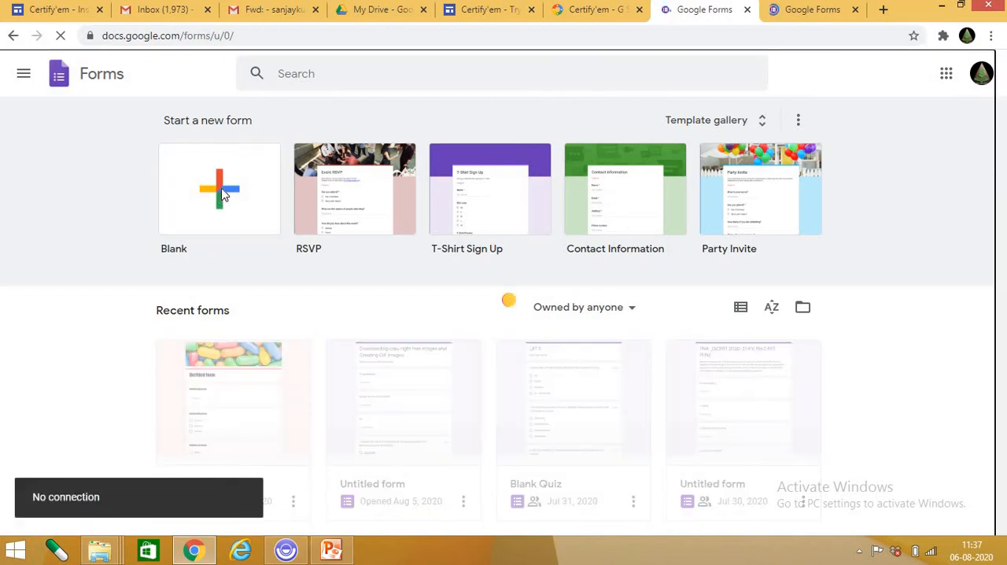
pyautogui.click(855, 10)
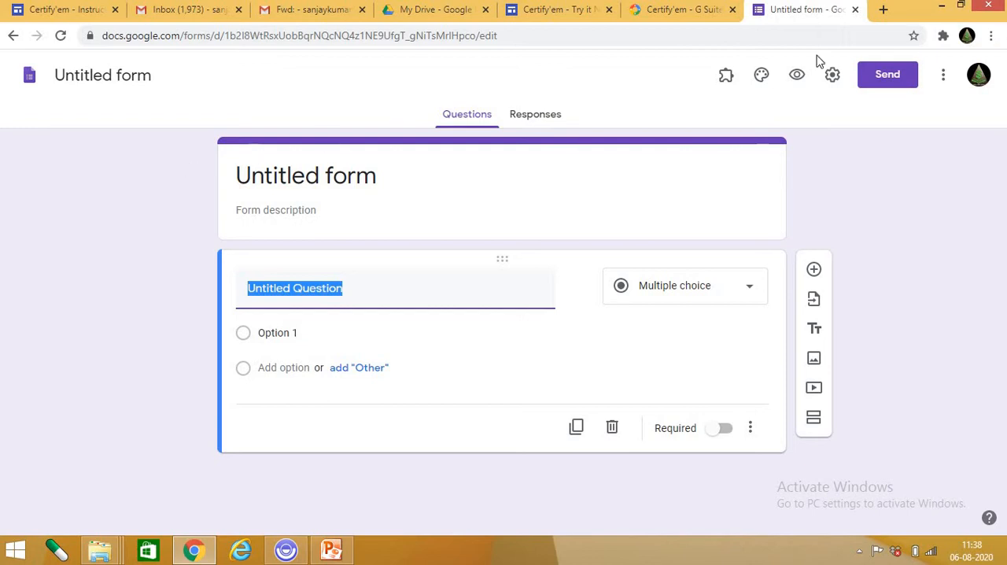
# Set the new form's title to "PRE TEST".
pyautogui.click(475, 118)
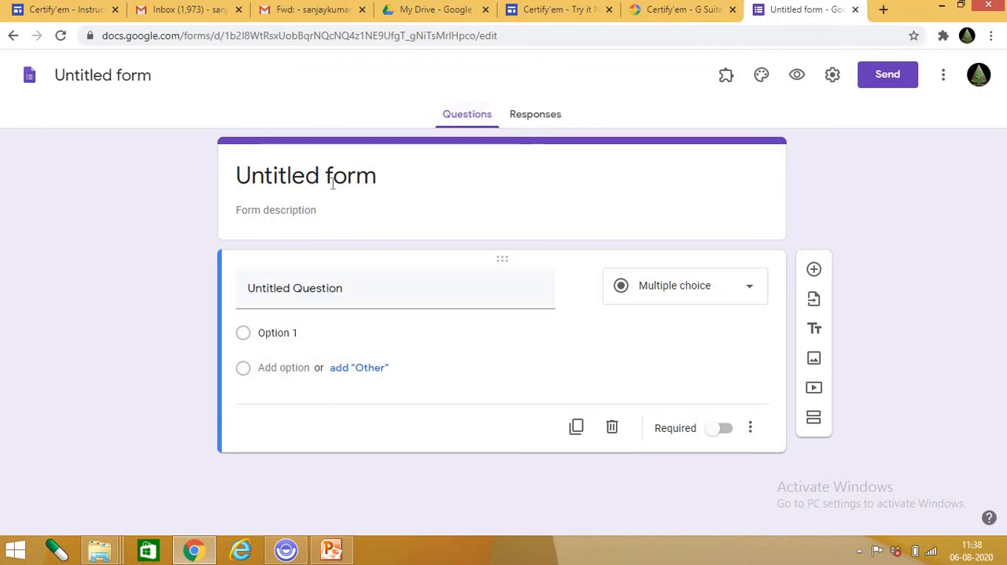
pyautogui.click(398, 175)
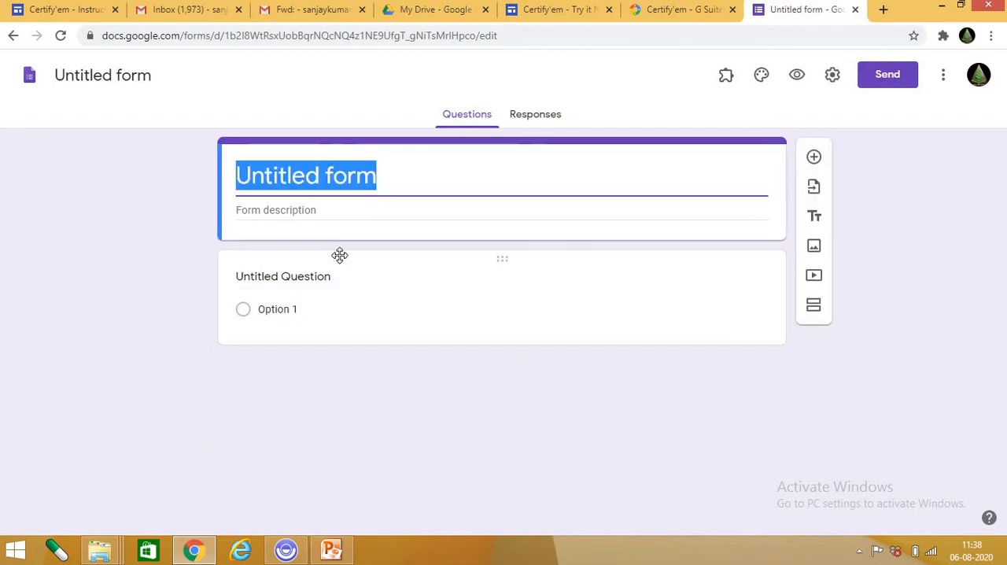
pyautogui.write('pr')
pyautogui.press('BackSpace')
pyautogui.press('BackSpace')
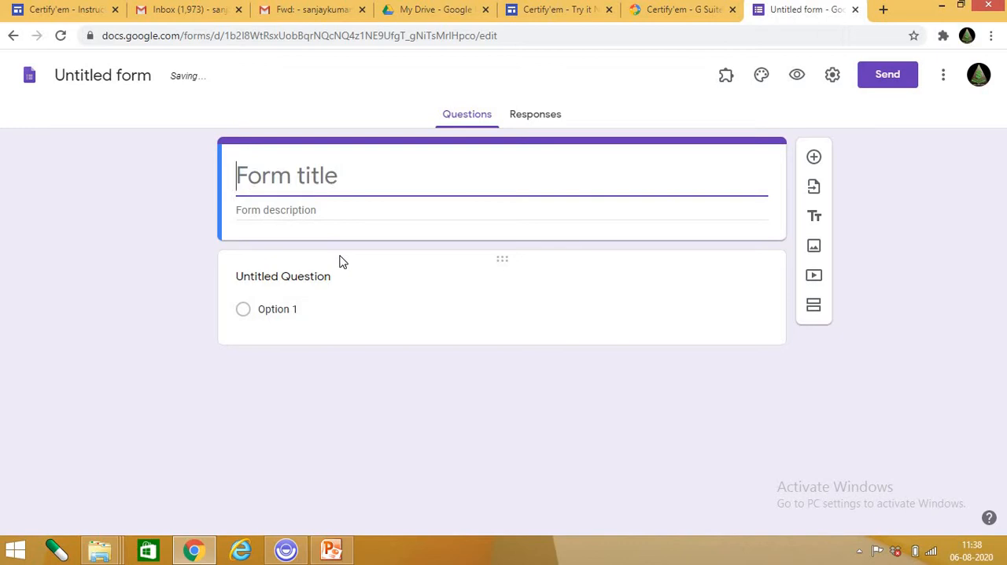
pyautogui.write('pr')
pyautogui.press('BackSpace')
pyautogui.press('BackSpace')
pyautogui.write('P')
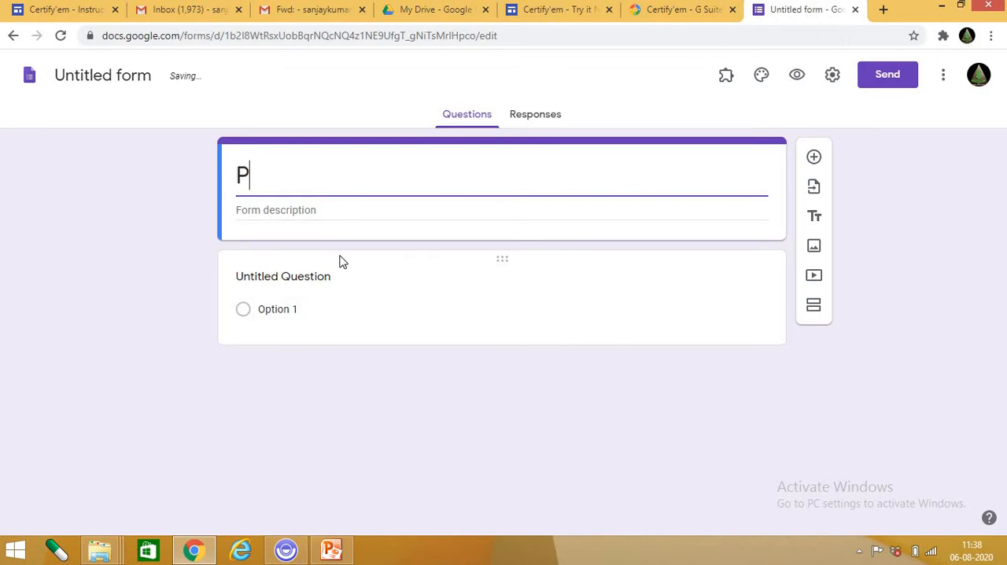
pyautogui.write('RE TEST')
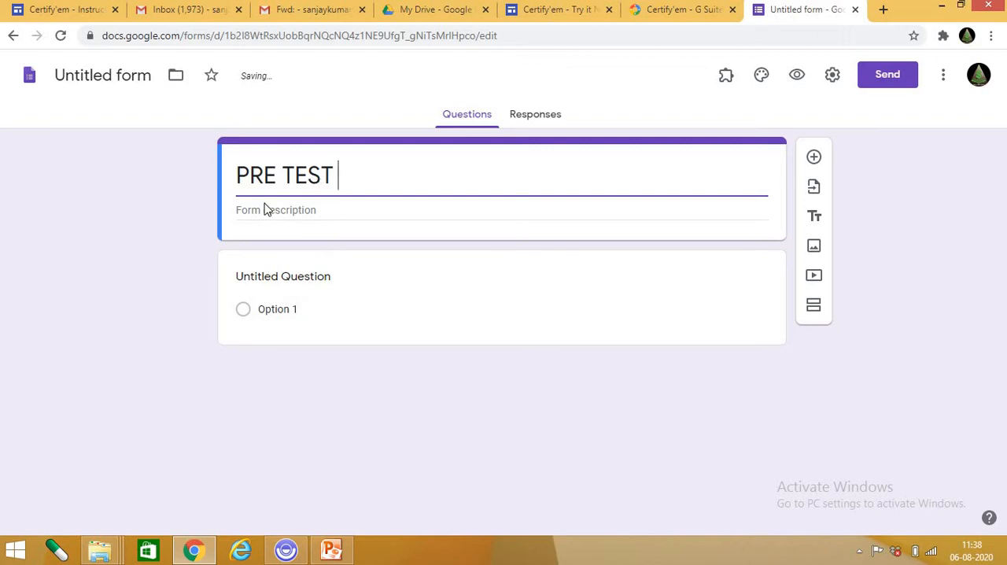
pyautogui.press('Return')
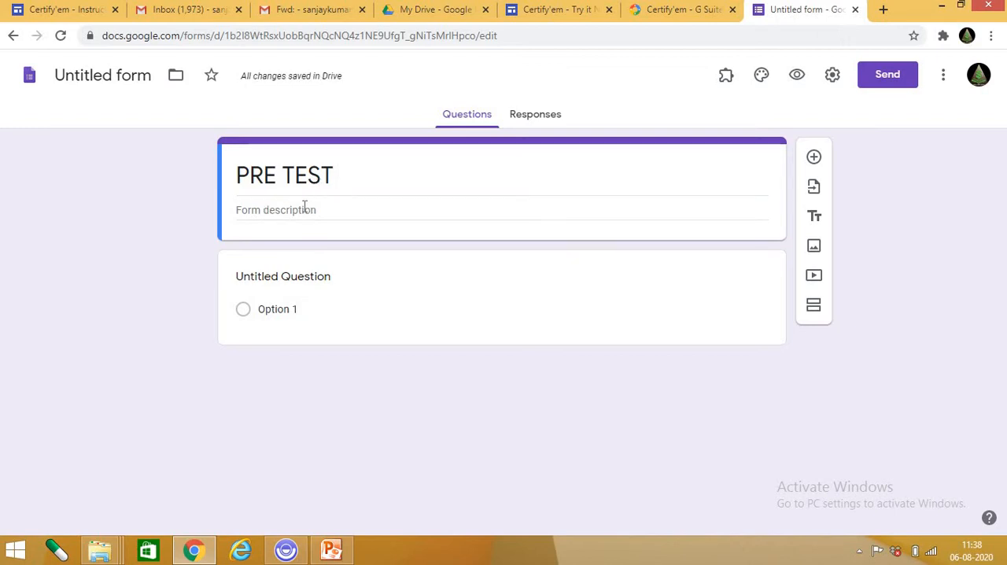
# Set the form description to "ANSWER THE FOLLOWING QUESTIONS".
pyautogui.click(304, 207)
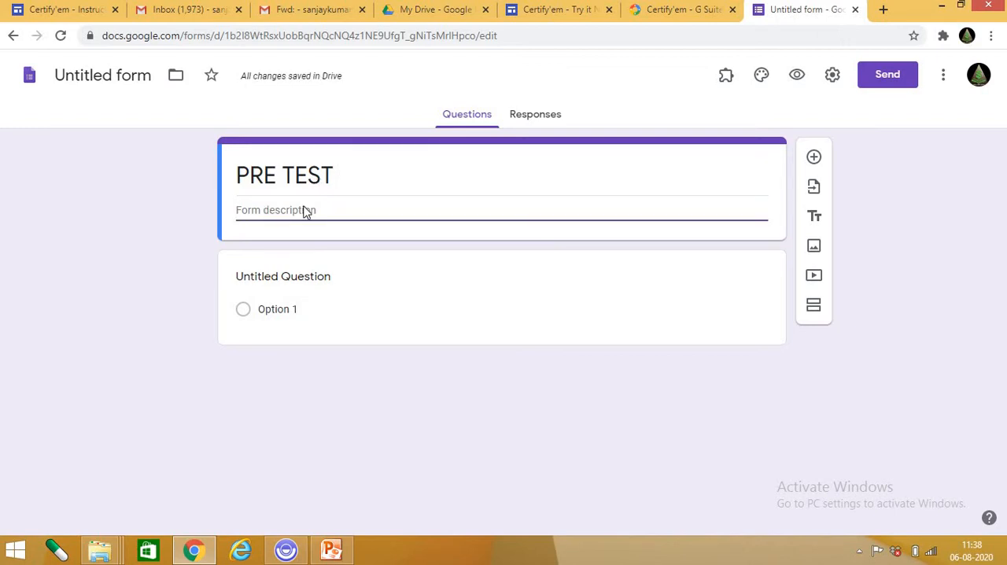
pyautogui.write('ANS')
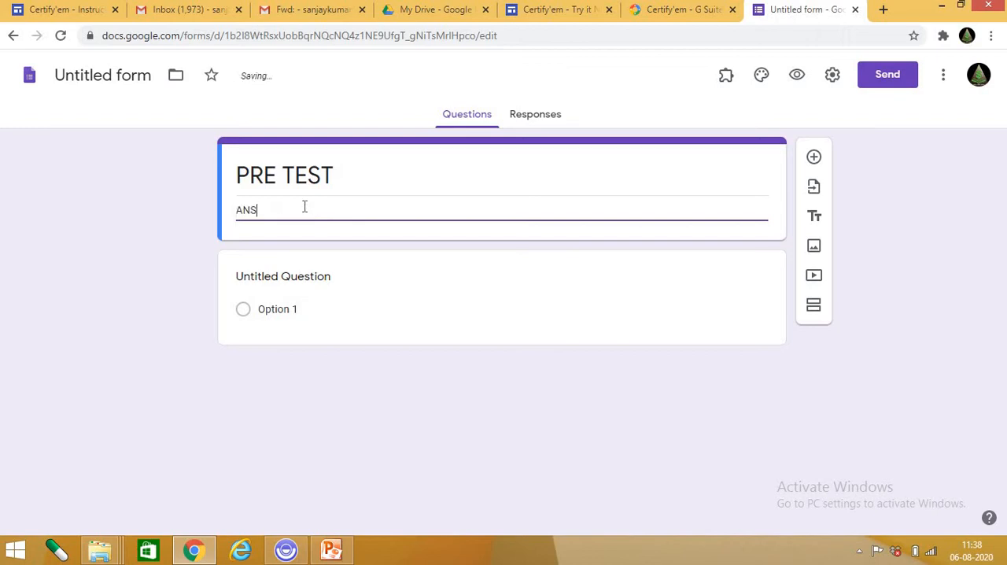
pyautogui.write('WER THE FOLLO')
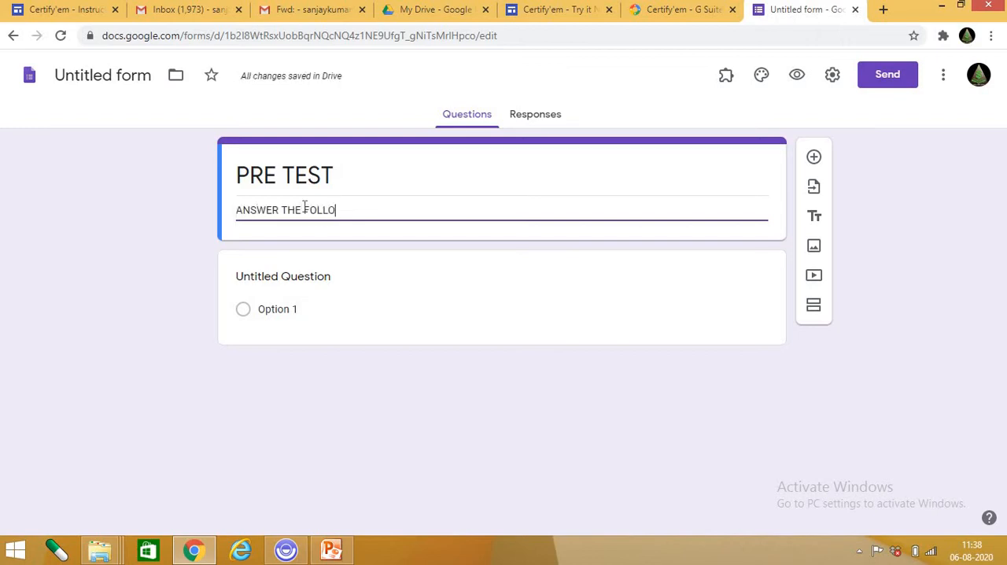
pyautogui.write('WING U')
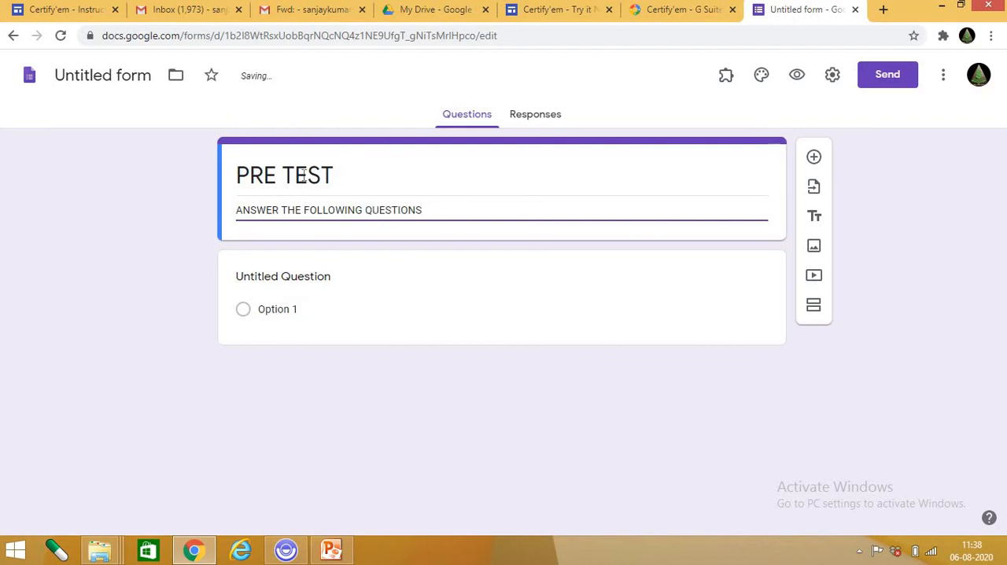
pyautogui.click(177, 186)
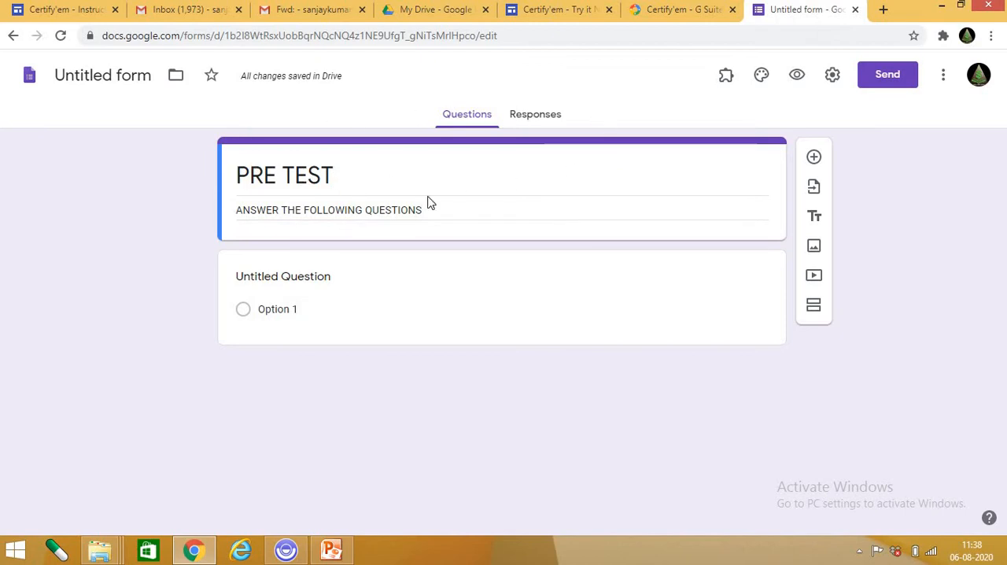
# Open the untitled question for editing and examine the available question types without changing its type.
pyautogui.click(280, 277)
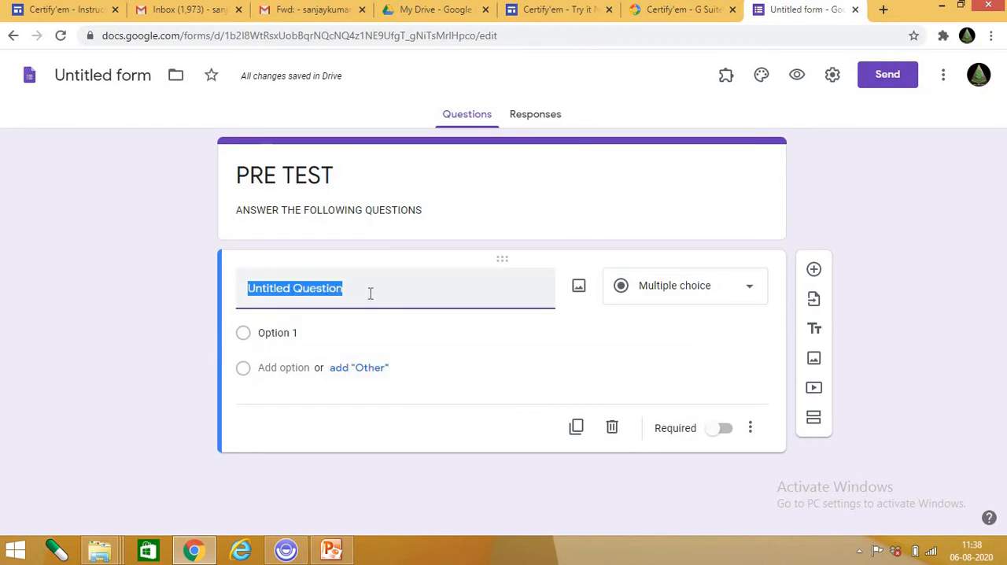
pyautogui.click(703, 286)
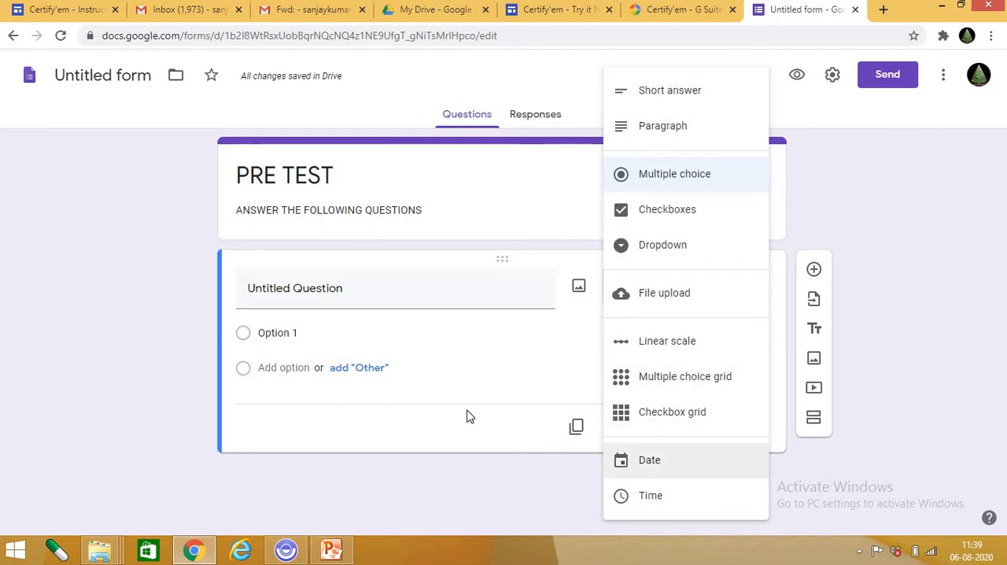
pyautogui.click(475, 356)
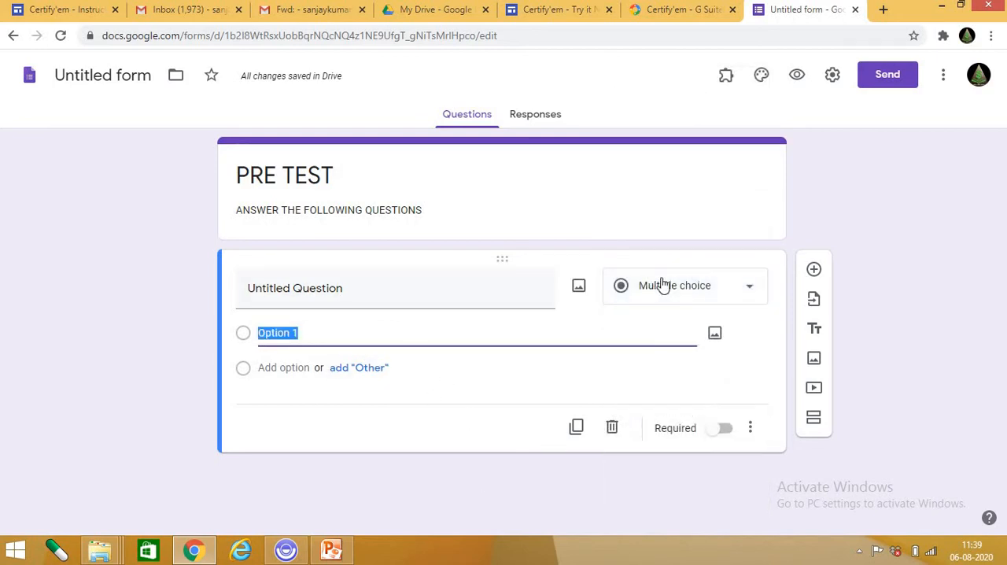
pyautogui.click(728, 290)
pyautogui.click(430, 350)
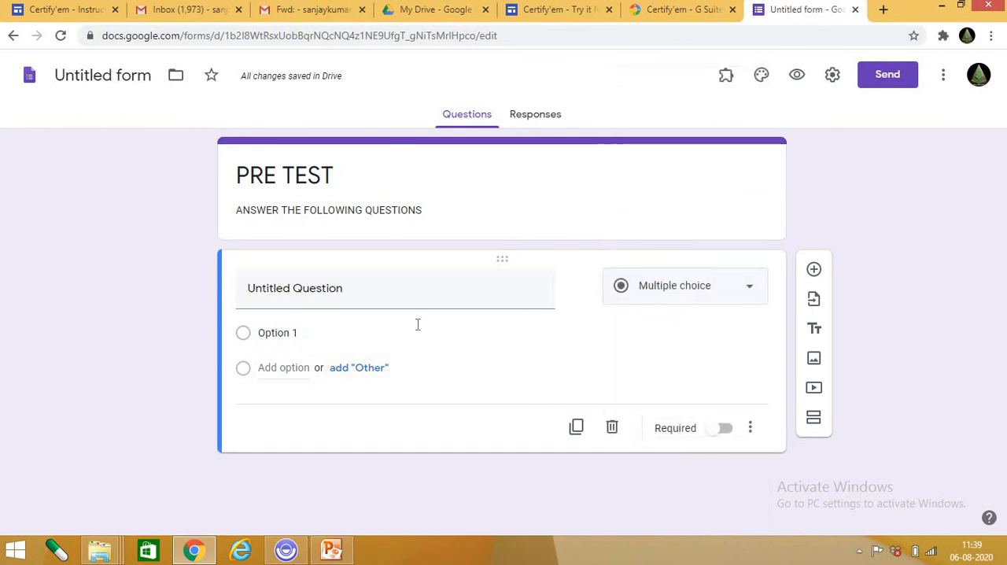
# Insert the bird image "ezgif.com-gif-maker (1)" from the Desktop folder into the untitled question.
pyautogui.click(319, 303)
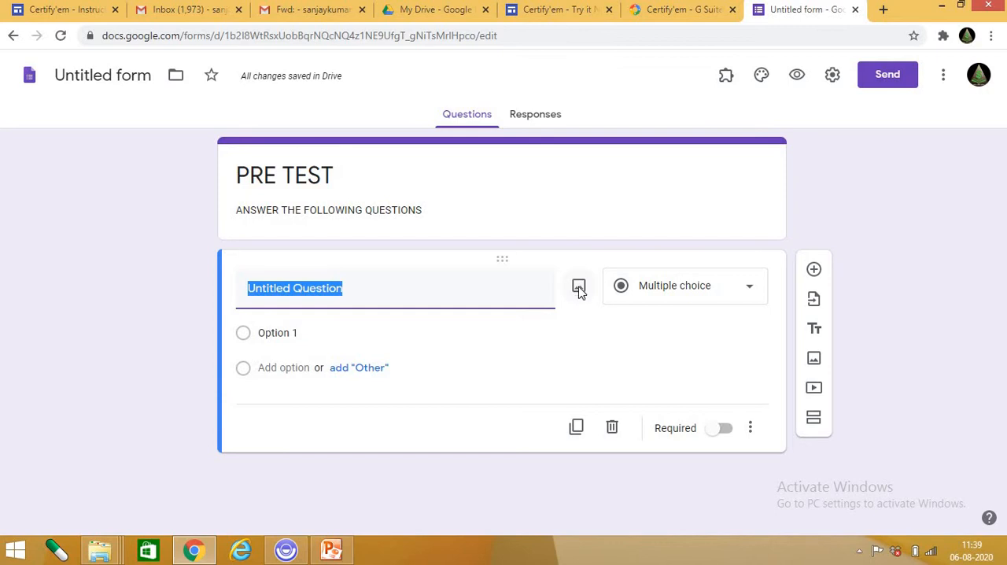
pyautogui.click(579, 288)
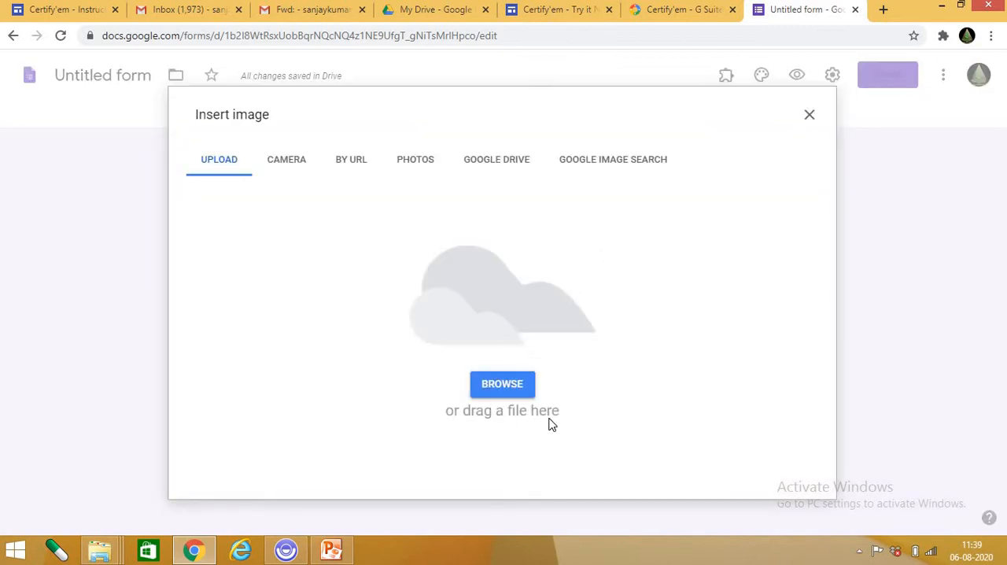
pyautogui.click(502, 386)
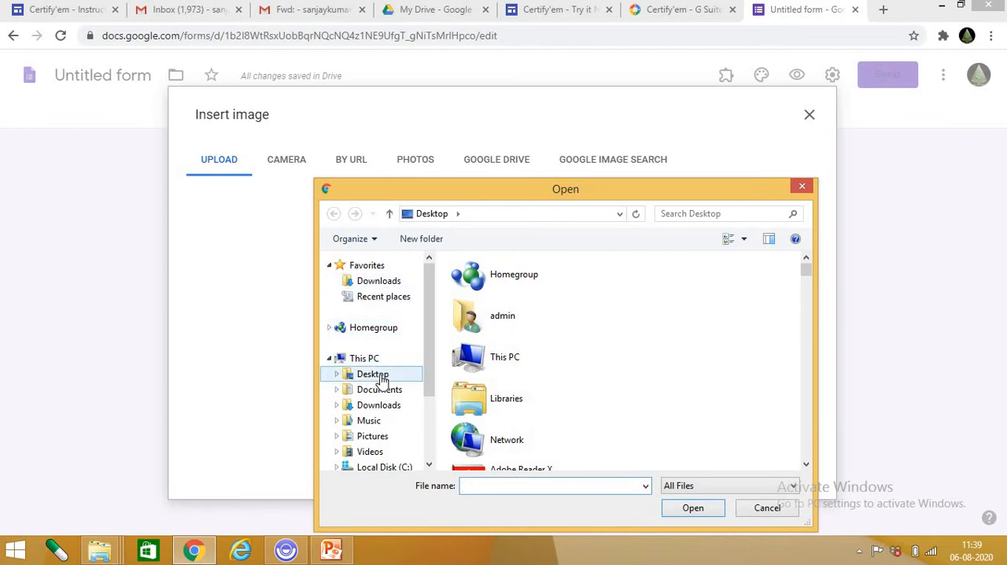
pyautogui.click(380, 376)
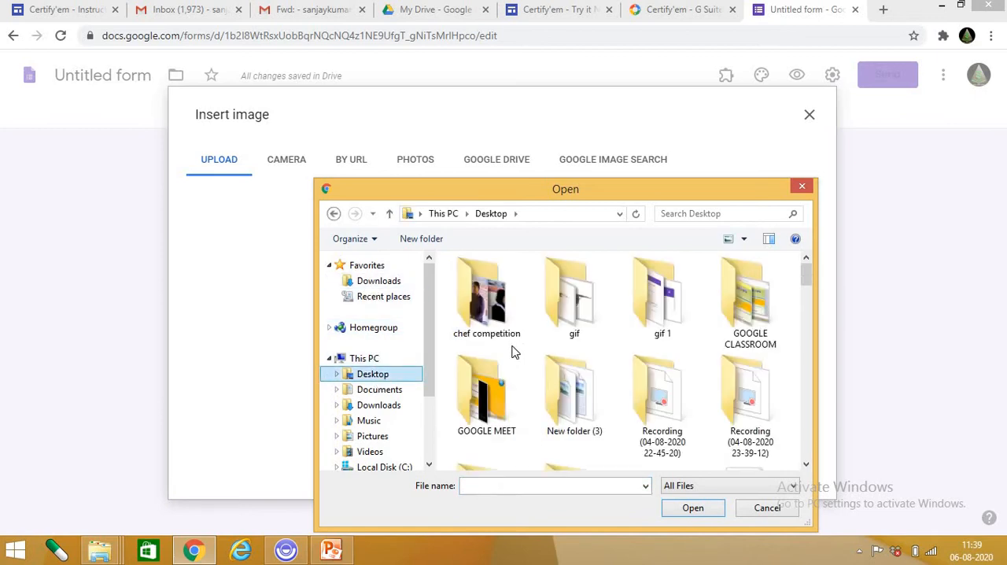
pyautogui.click(806, 466)
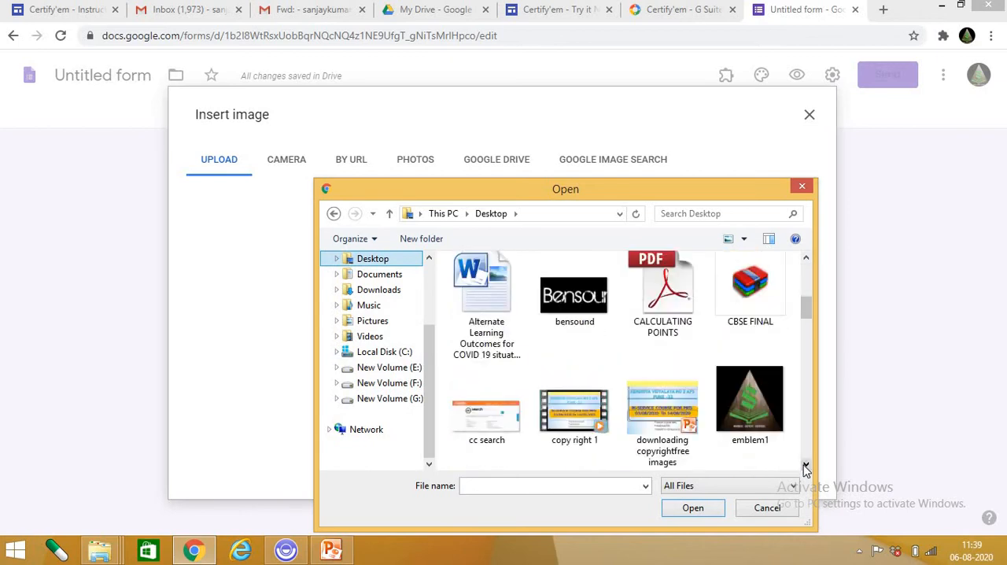
pyautogui.click(806, 465)
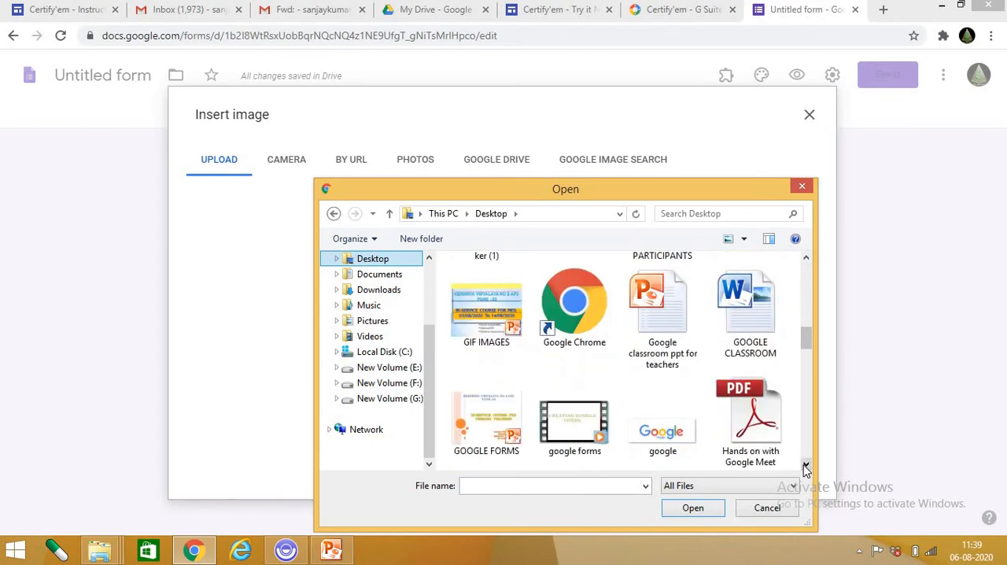
pyautogui.click(805, 258)
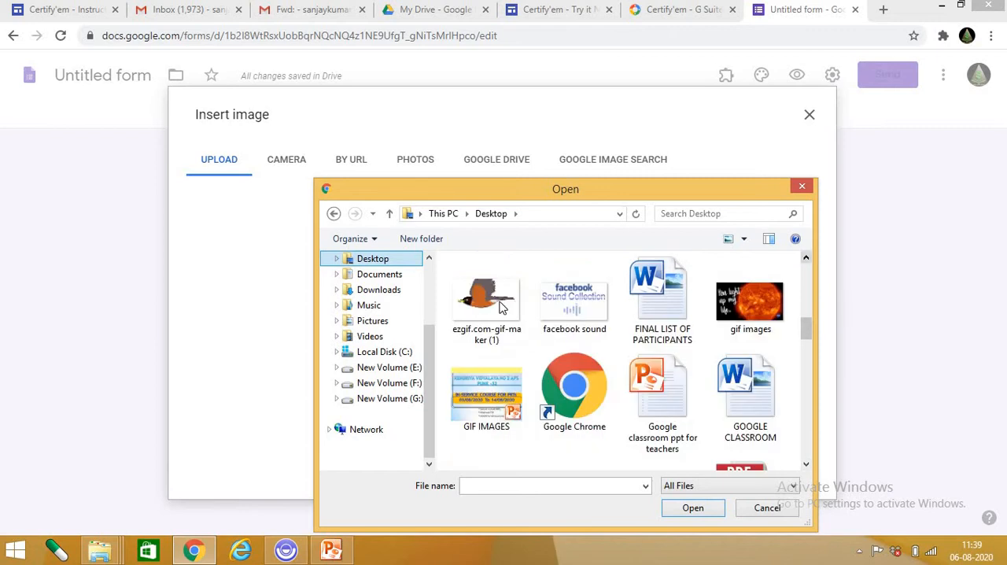
pyautogui.click(507, 343)
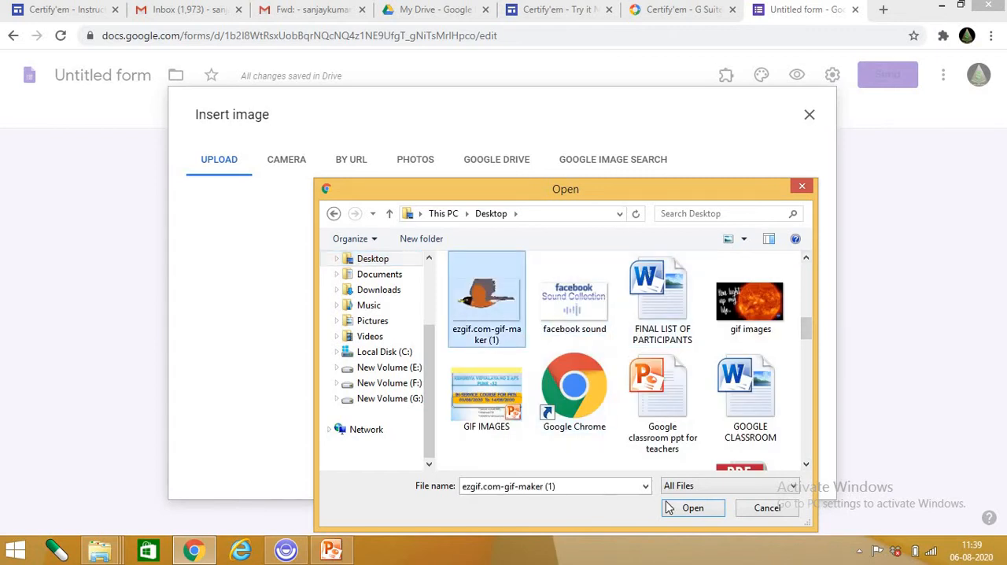
pyautogui.click(693, 508)
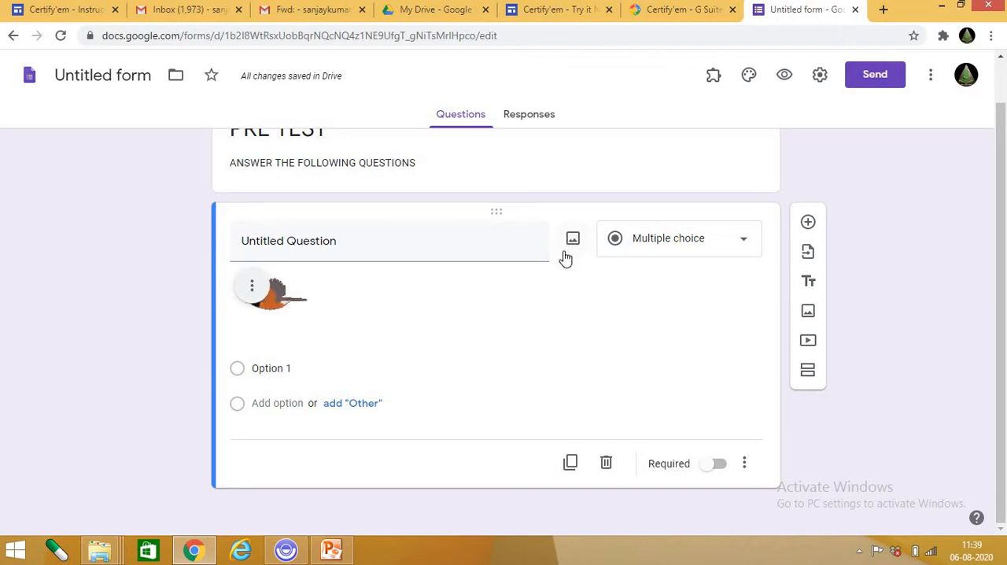
# Set the text of the question with the bird image to "1. NAME THE BIRD ?".
pyautogui.click(432, 242)
pyautogui.write('1. ')
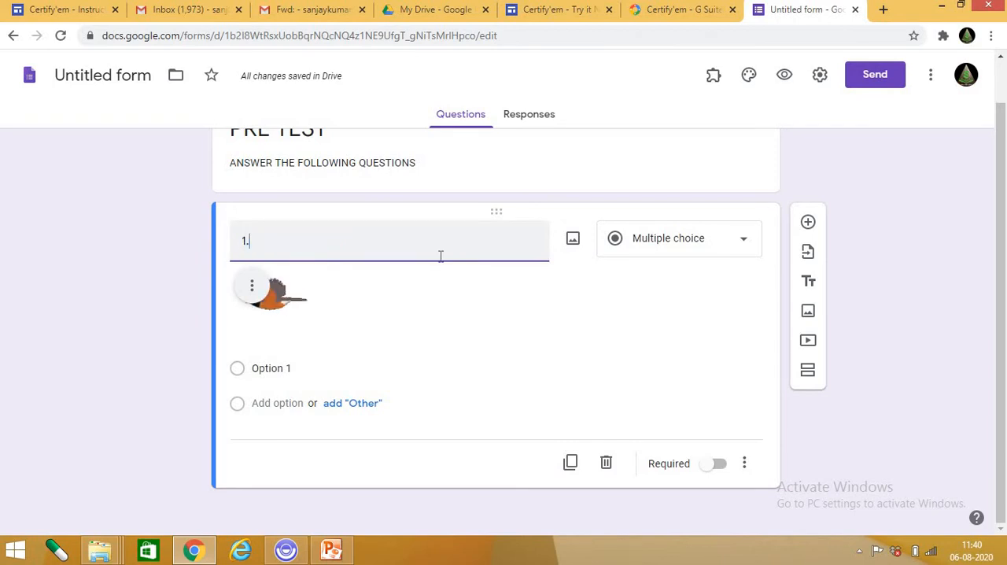
pyautogui.write('NAME THE')
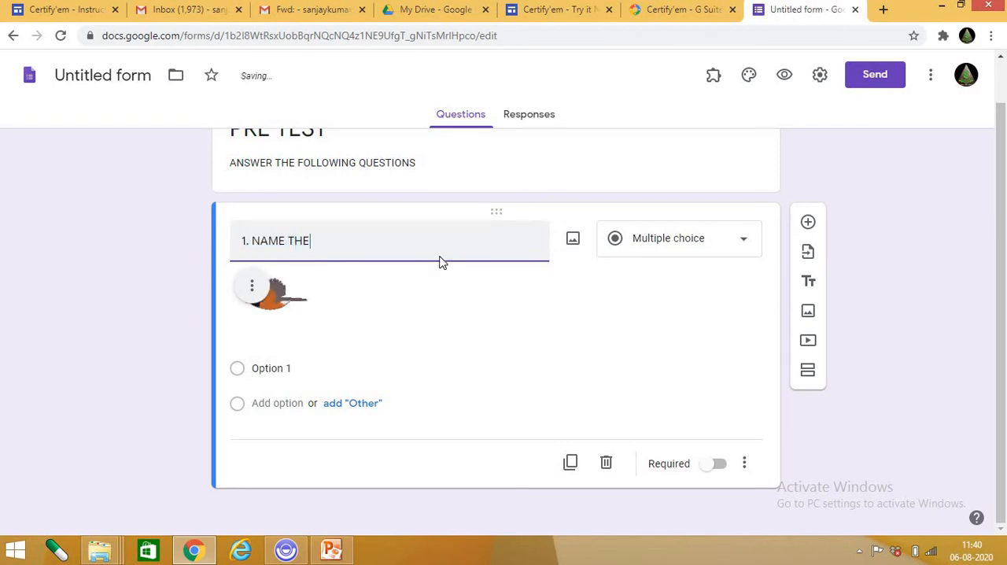
pyautogui.write(' BIRD')
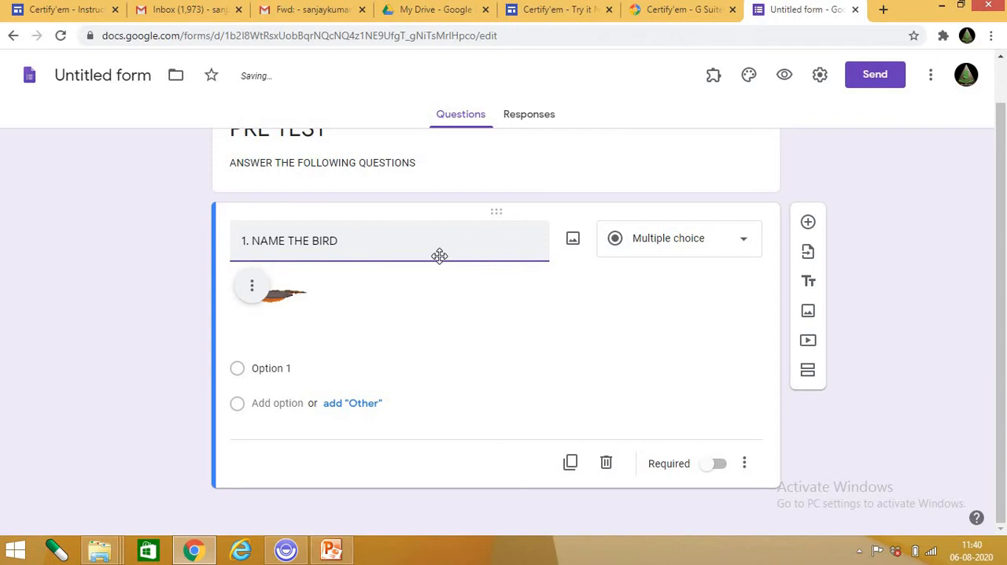
pyautogui.write(' ?')
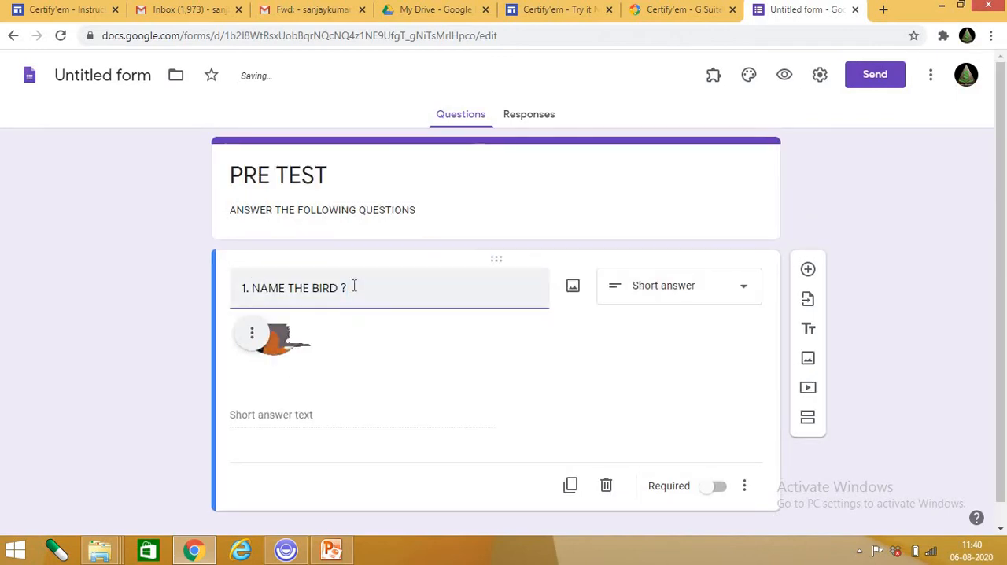
# Try the Short answer and Paragraph types on the bird question.
pyautogui.click(705, 294)
pyautogui.click(653, 107)
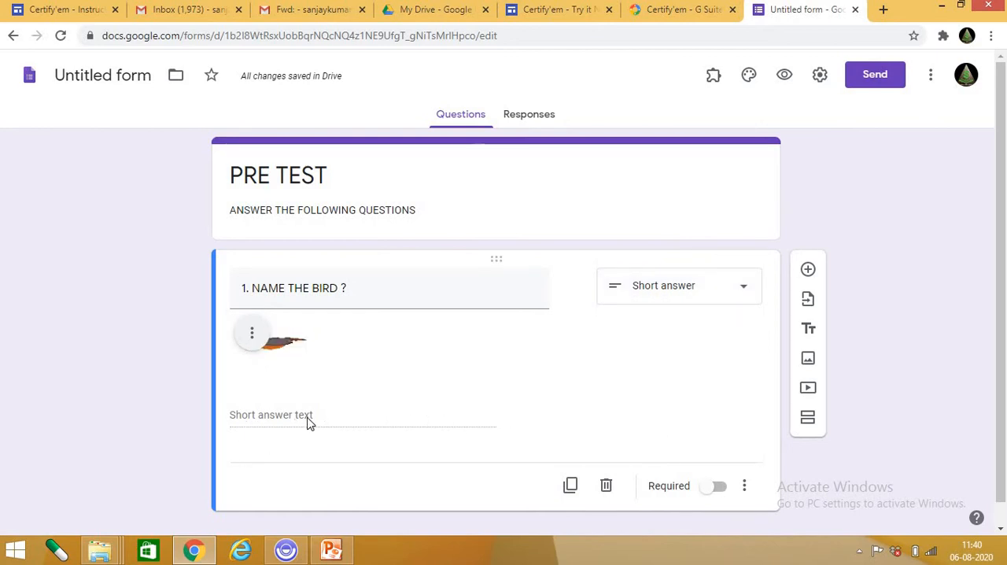
pyautogui.click(691, 293)
pyautogui.click(690, 129)
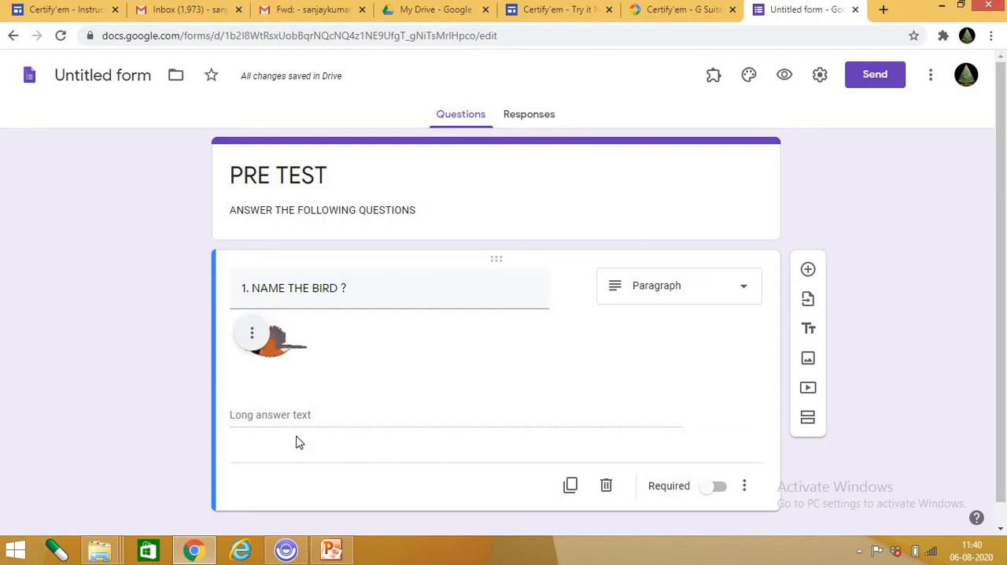
# Set the bird question's type to Multiple choice.
pyautogui.click(670, 296)
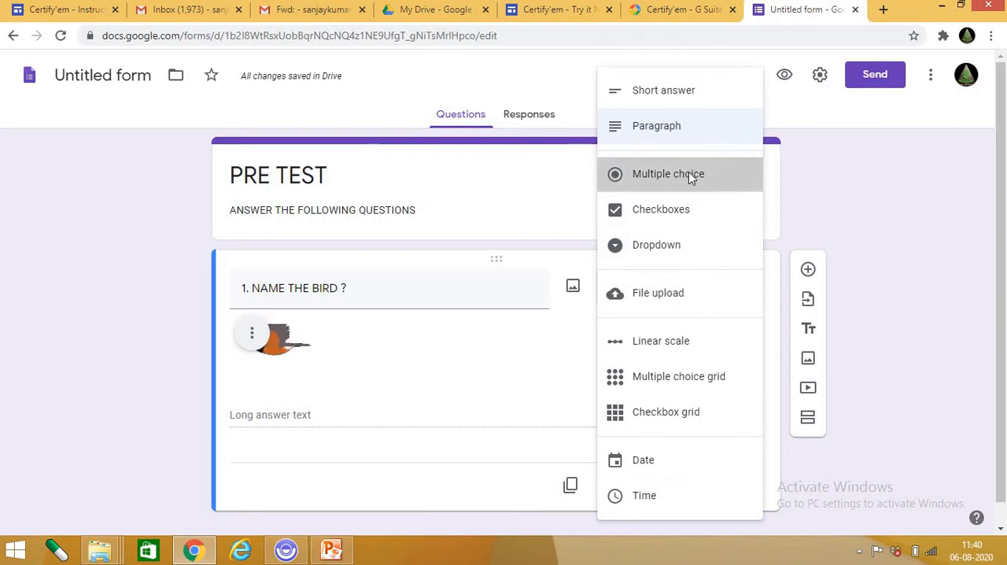
pyautogui.click(689, 171)
pyautogui.scroll(-1, 281, 385)
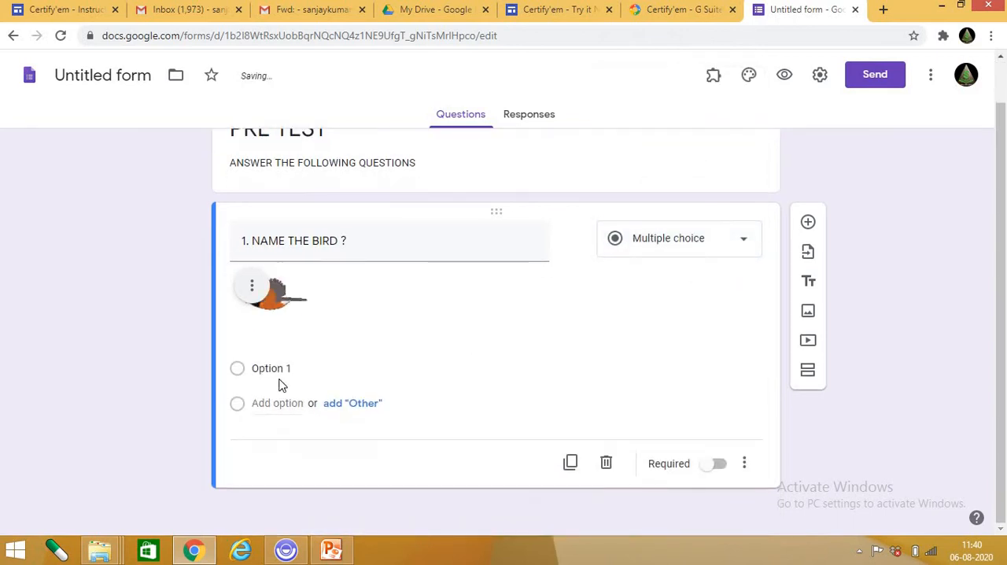
# Add an "Other" choice and two more answer options to the bird question.
pyautogui.click(271, 370)
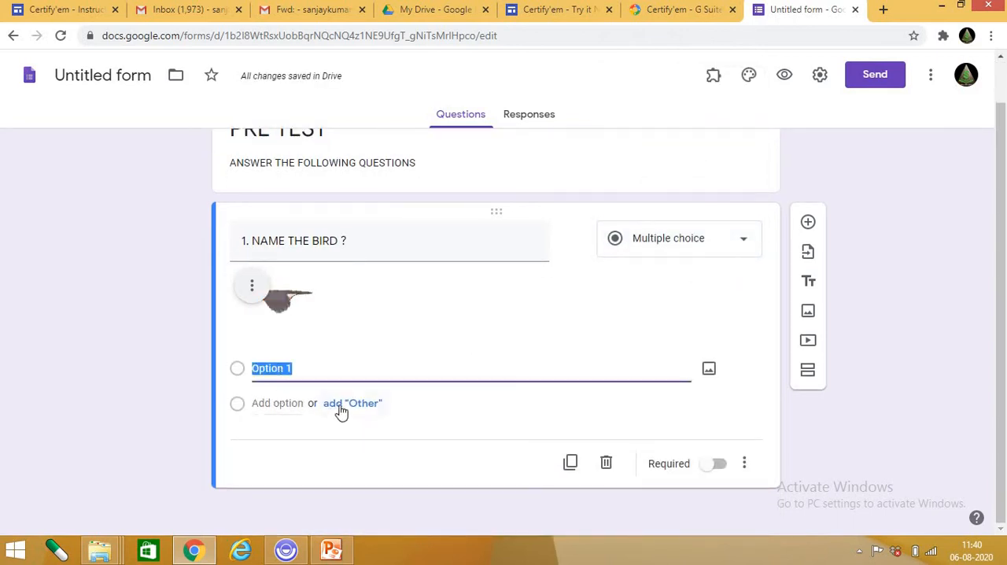
pyautogui.click(340, 410)
pyautogui.click(265, 405)
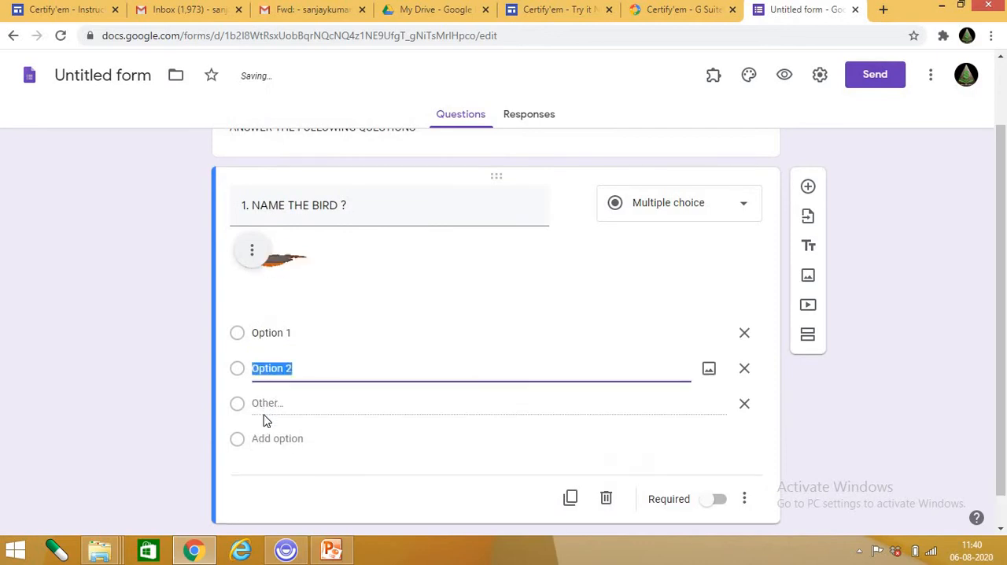
pyautogui.click(265, 439)
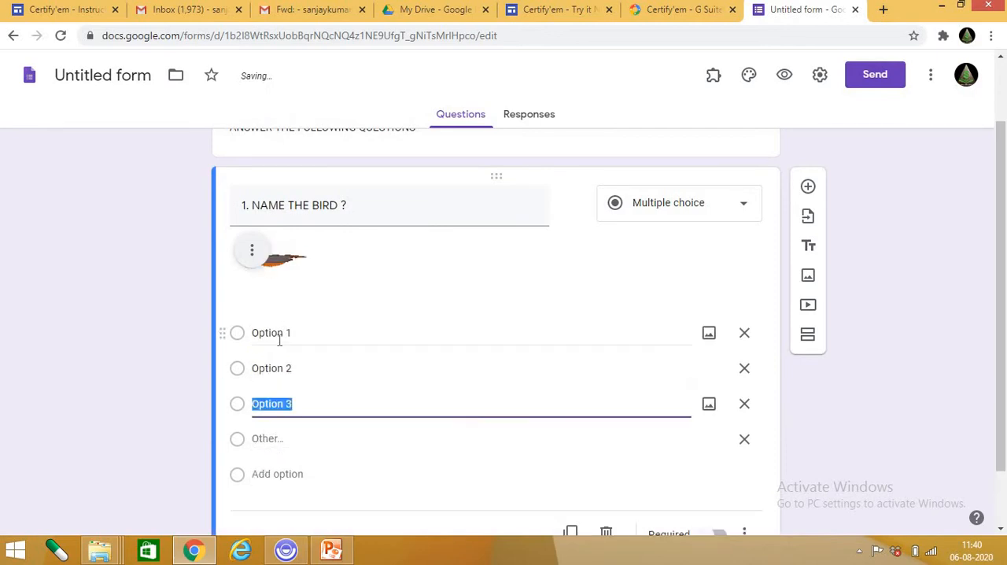
# Name the bird question's three answer options PARROT, PIGEON and CROW.
pyautogui.click(279, 340)
pyautogui.write('PA')
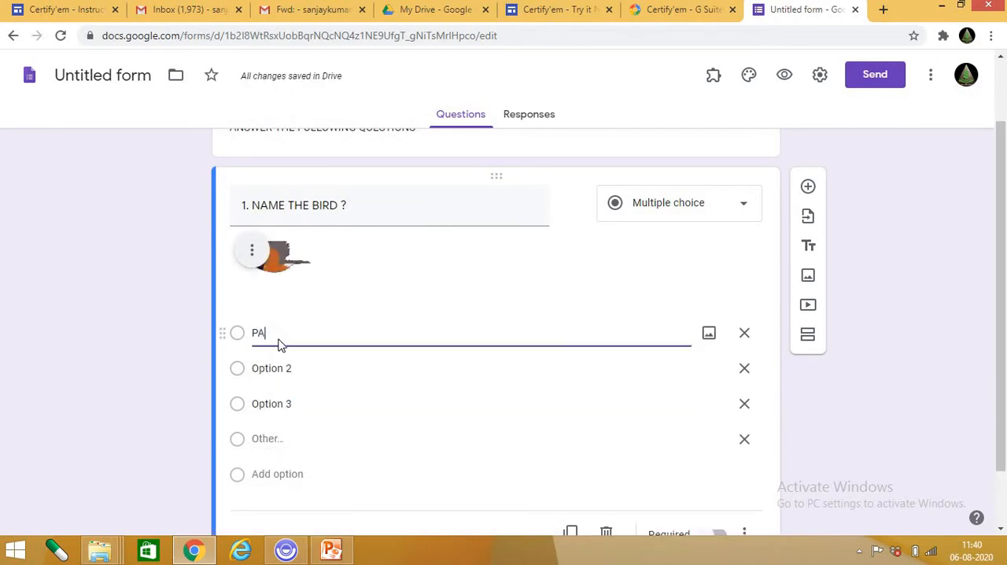
pyautogui.write('R')
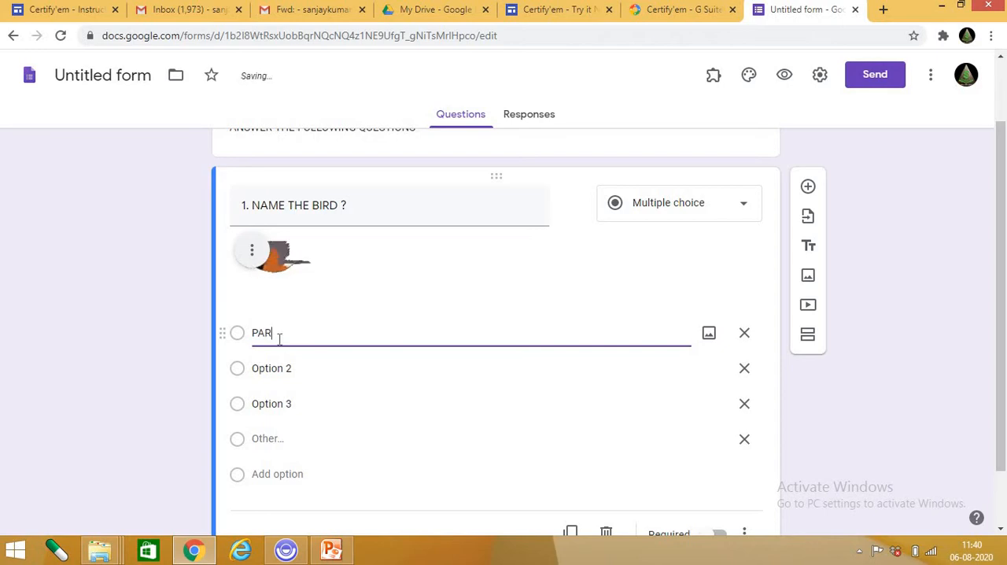
pyautogui.write('ROT')
pyautogui.press('Tab')
pyautogui.press('Tab')
pyautogui.press('Tab')
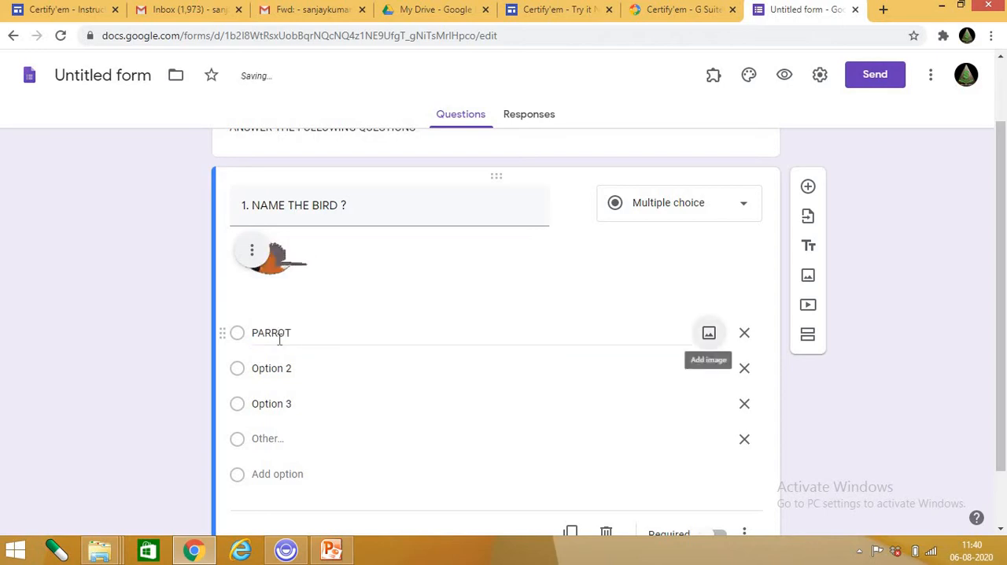
pyautogui.write('PIGEON')
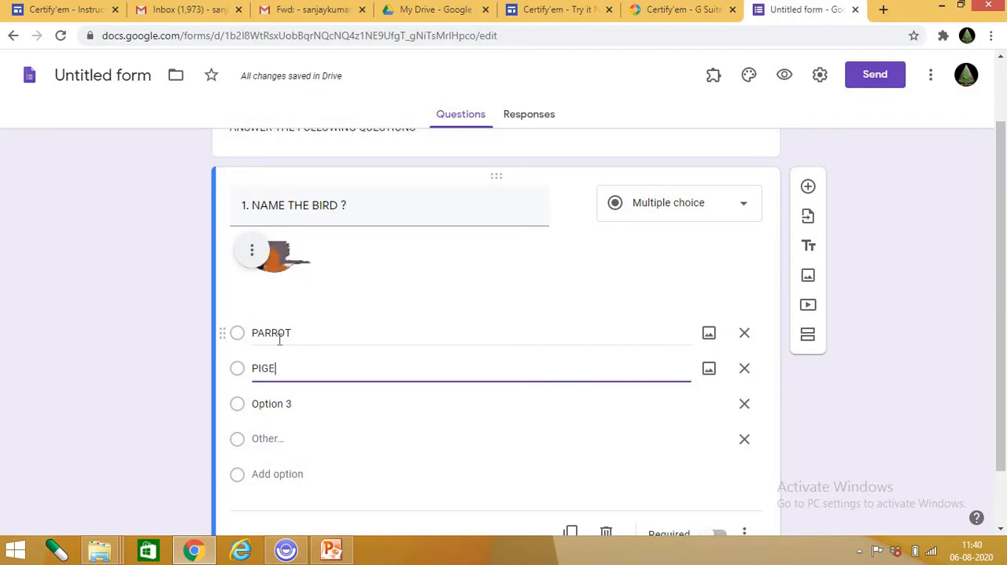
pyautogui.press('Tab')
pyautogui.press('Tab')
pyautogui.press('Tab')
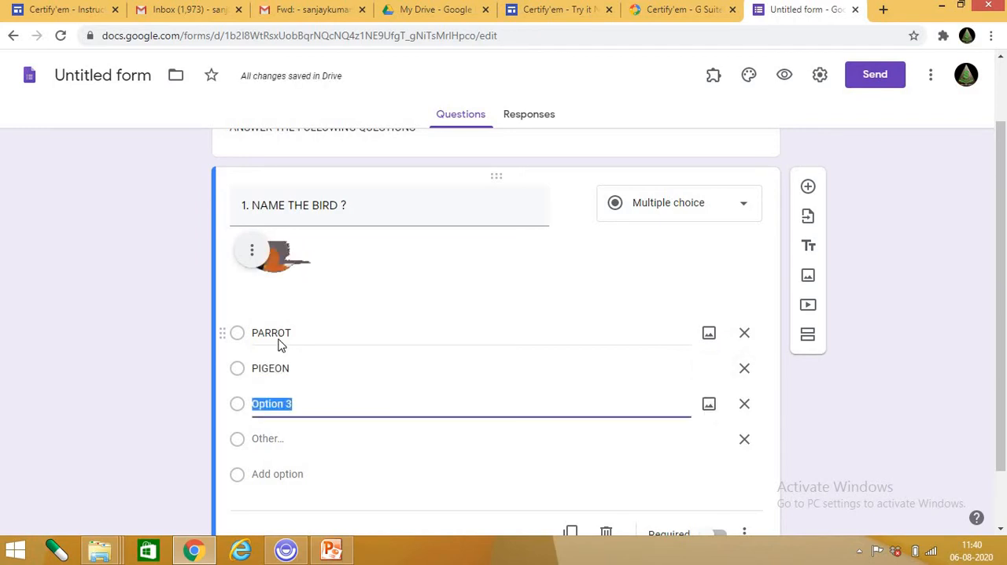
pyautogui.write('CROW')
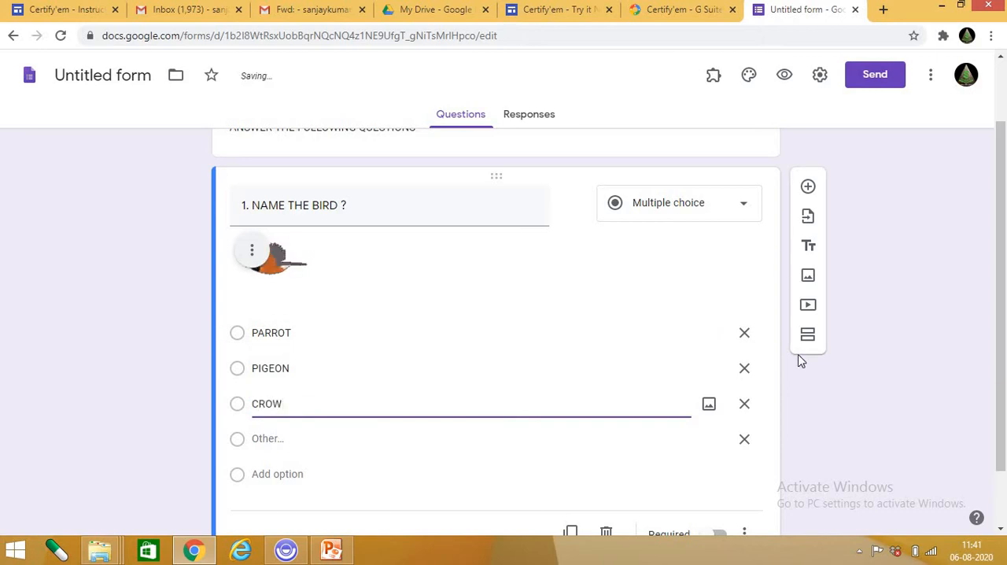
# Try the Checkboxes type on the bird question.
pyautogui.click(717, 208)
pyautogui.click(690, 211)
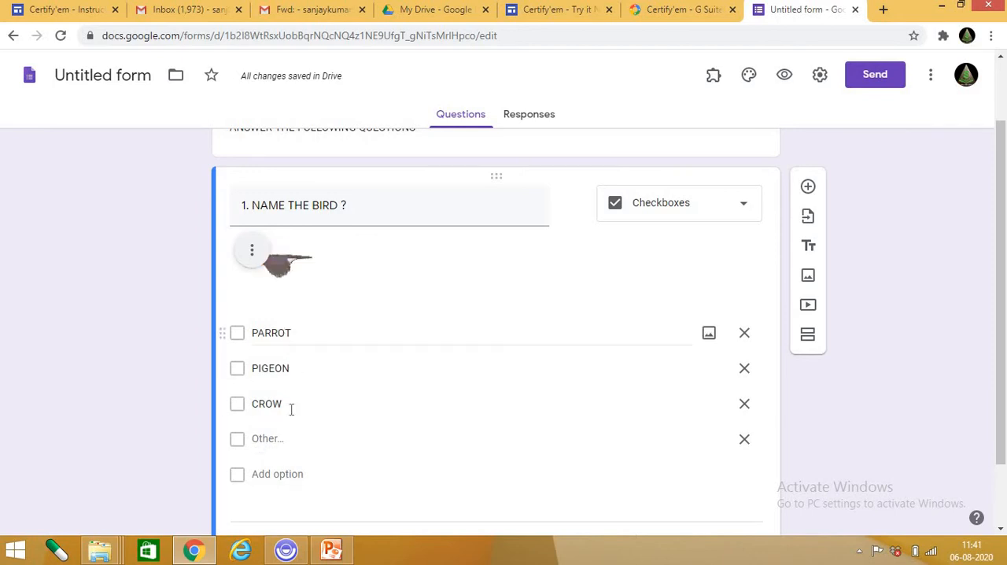
pyautogui.click(714, 207)
pyautogui.click(681, 209)
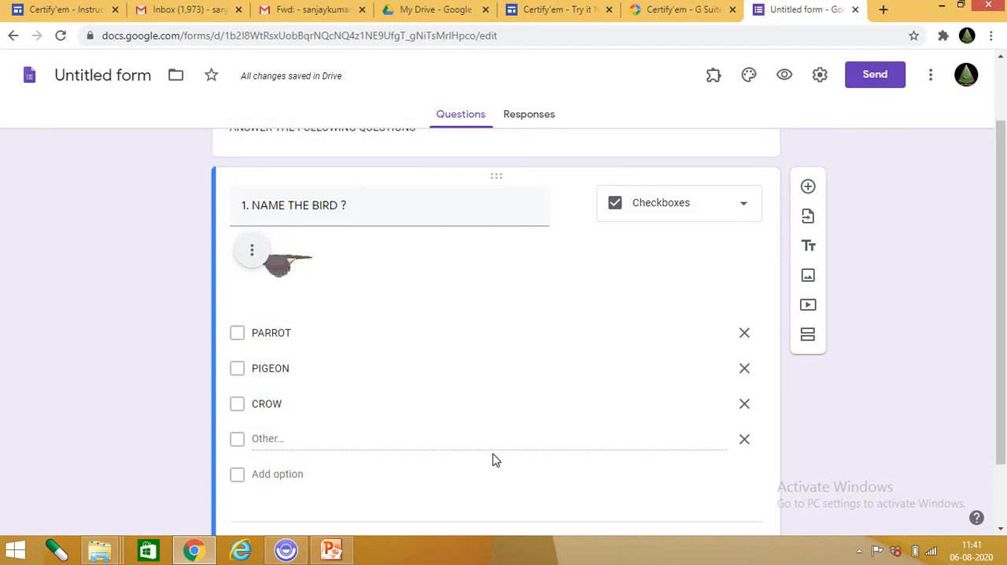
pyautogui.click(702, 206)
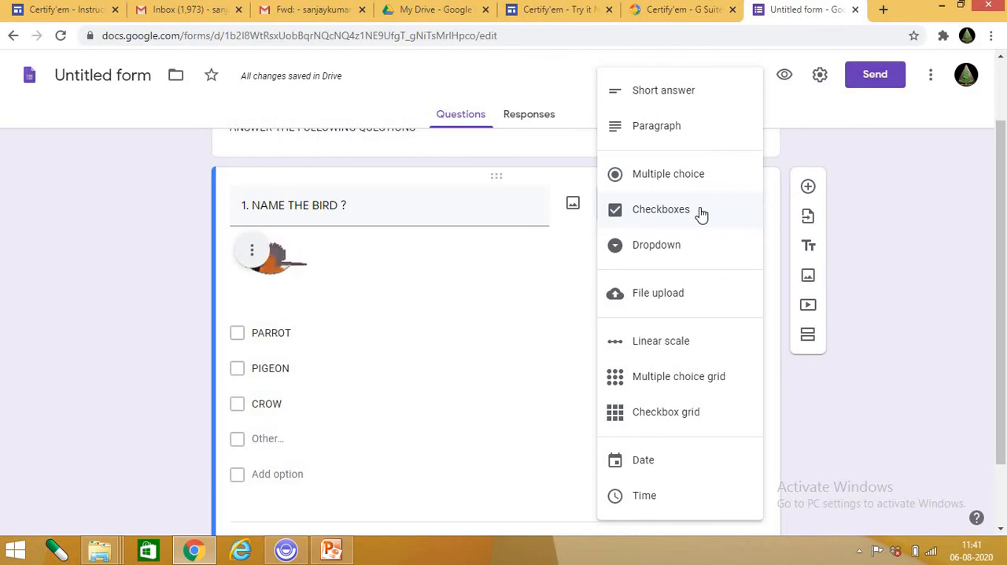
pyautogui.click(700, 210)
pyautogui.click(371, 365)
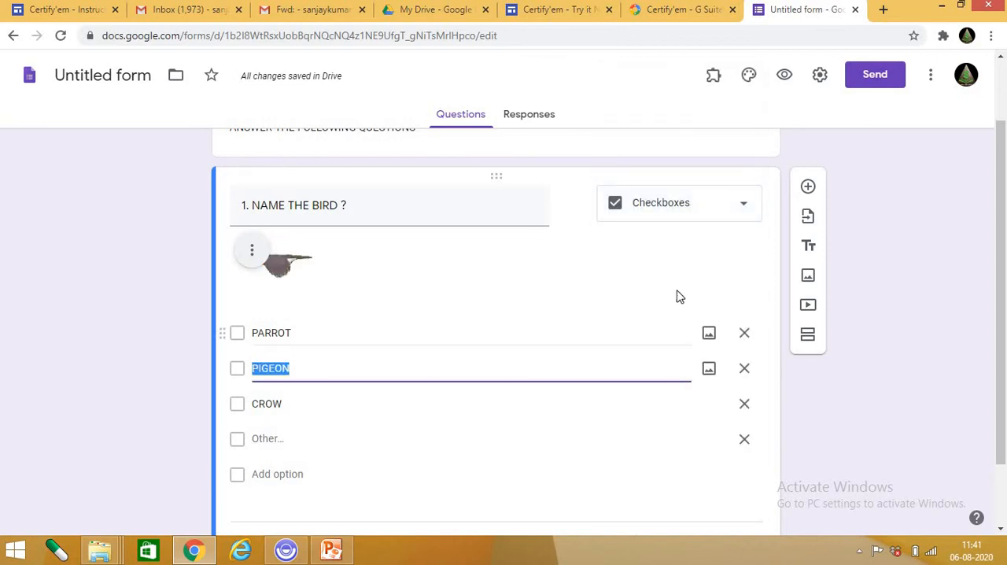
# Try the Dropdown type on the bird question.
pyautogui.click(713, 212)
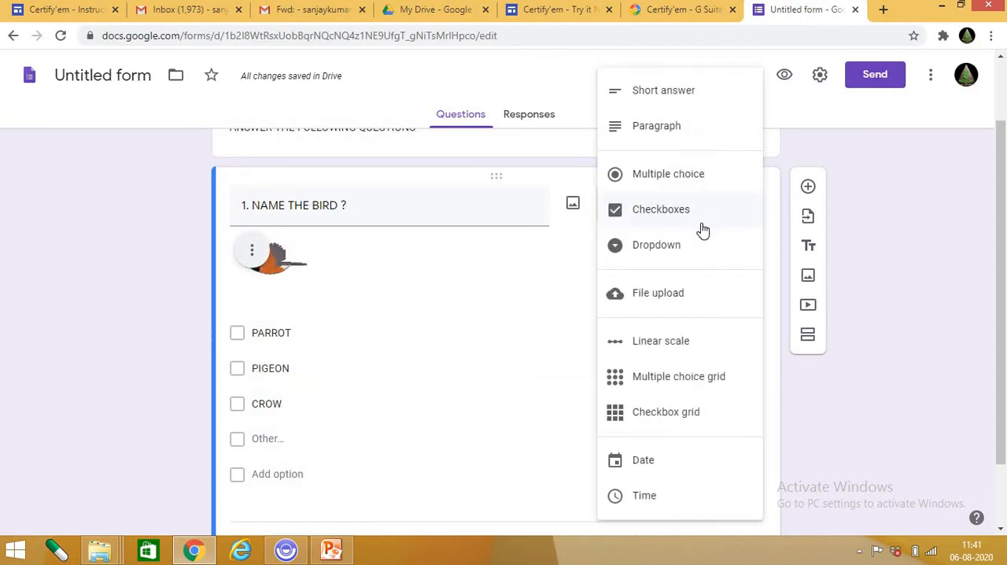
pyautogui.click(679, 246)
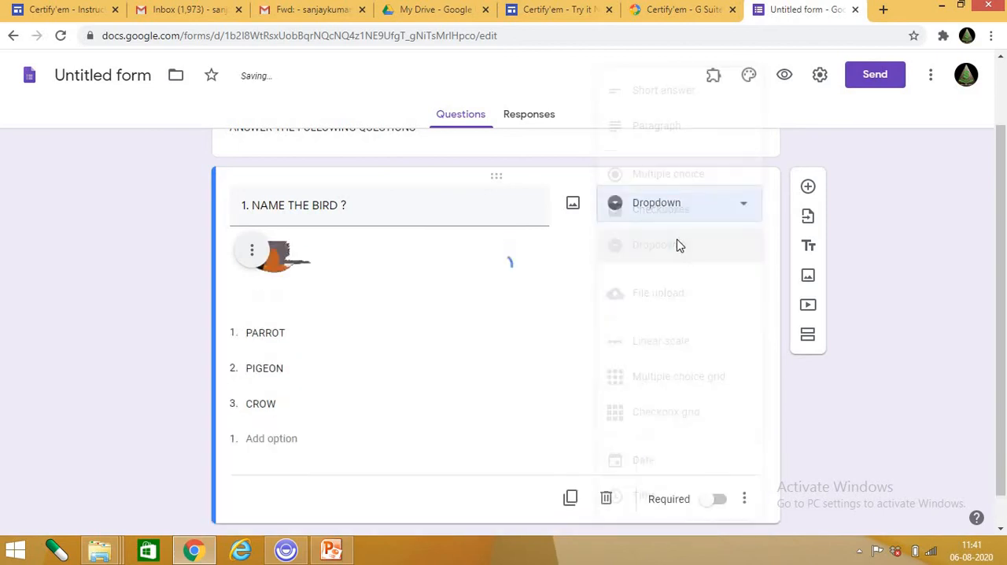
pyautogui.click(724, 216)
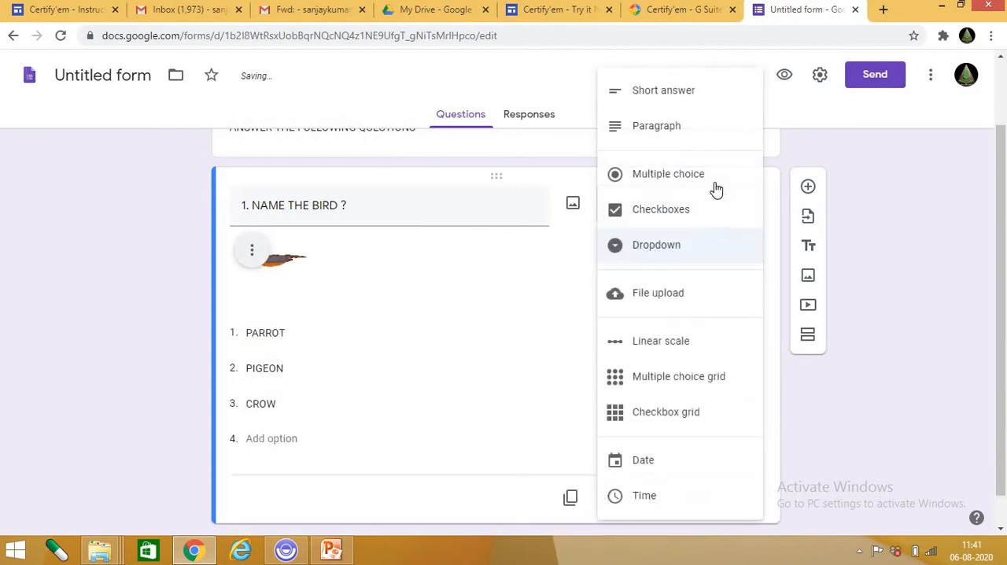
pyautogui.click(523, 402)
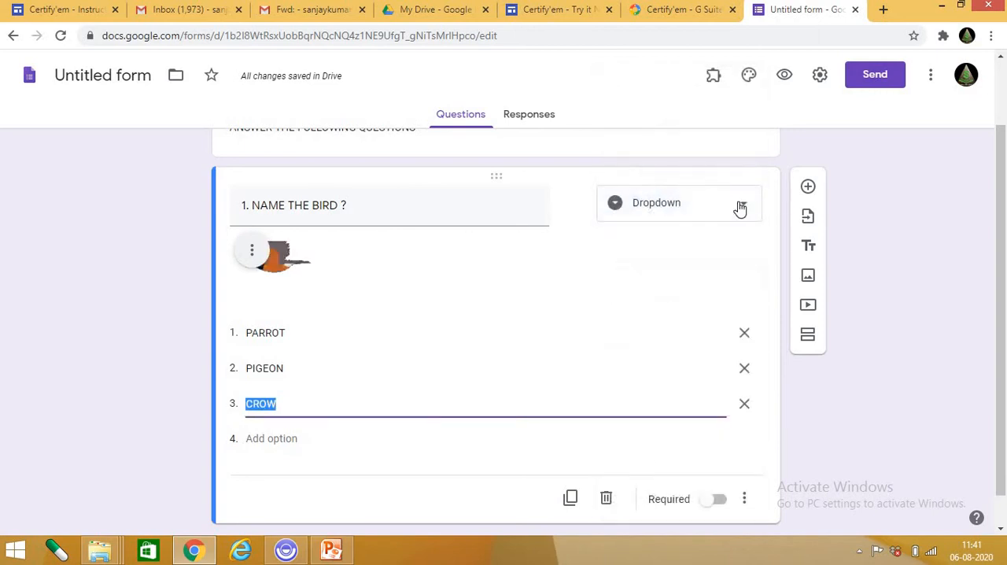
pyautogui.click(735, 209)
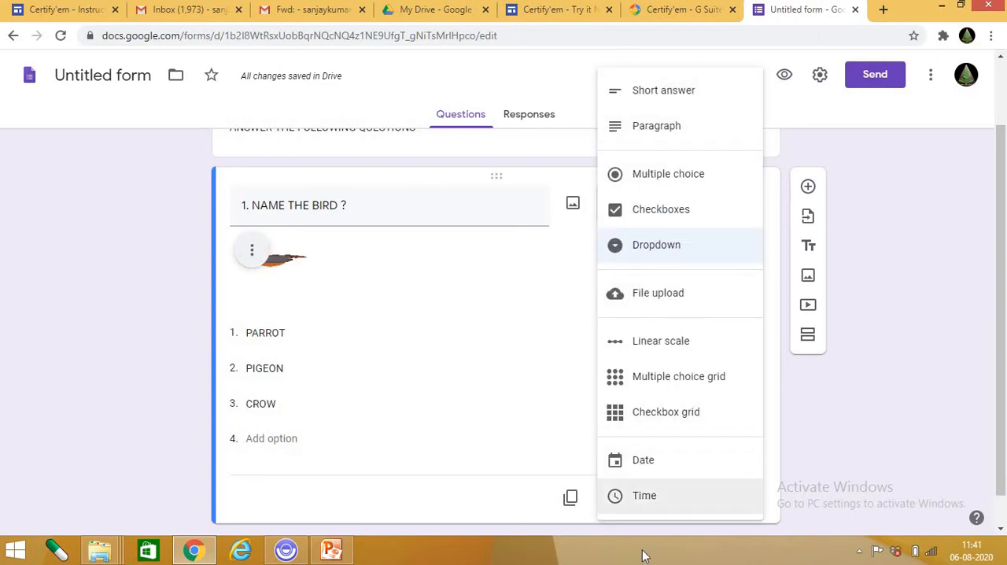
pyautogui.click(514, 316)
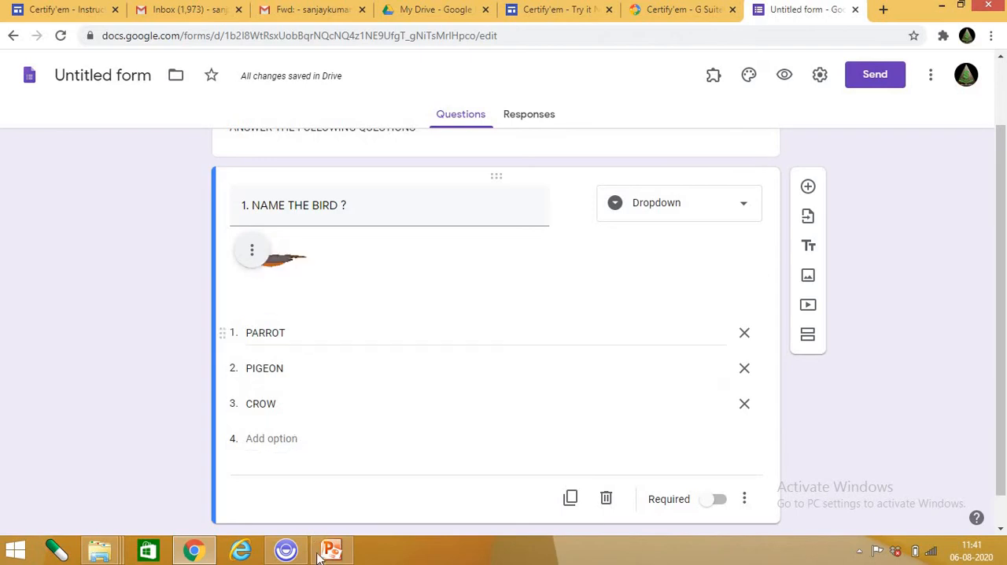
# Switch the bird question's type back to Multiple choice.
pyautogui.click(742, 208)
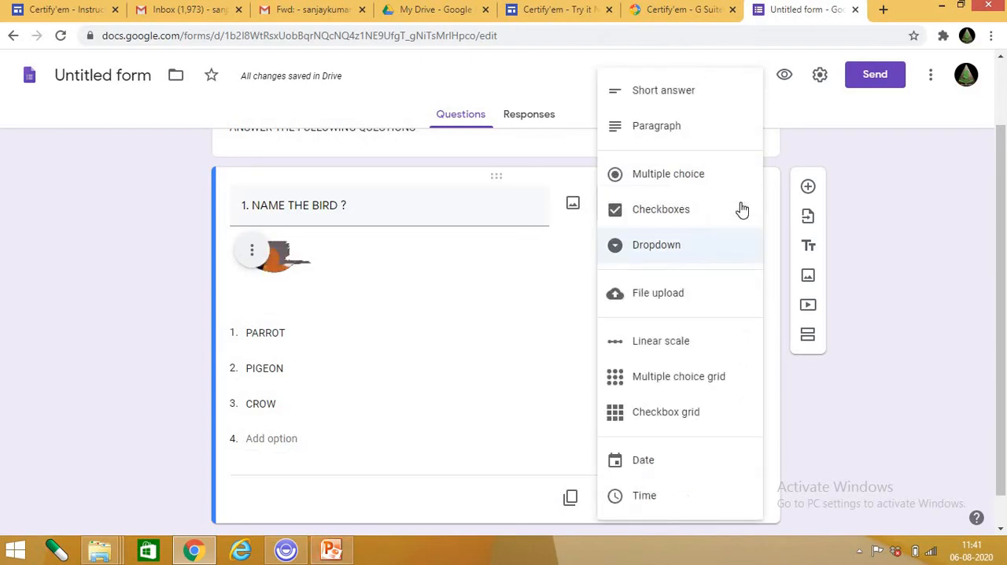
pyautogui.click(299, 334)
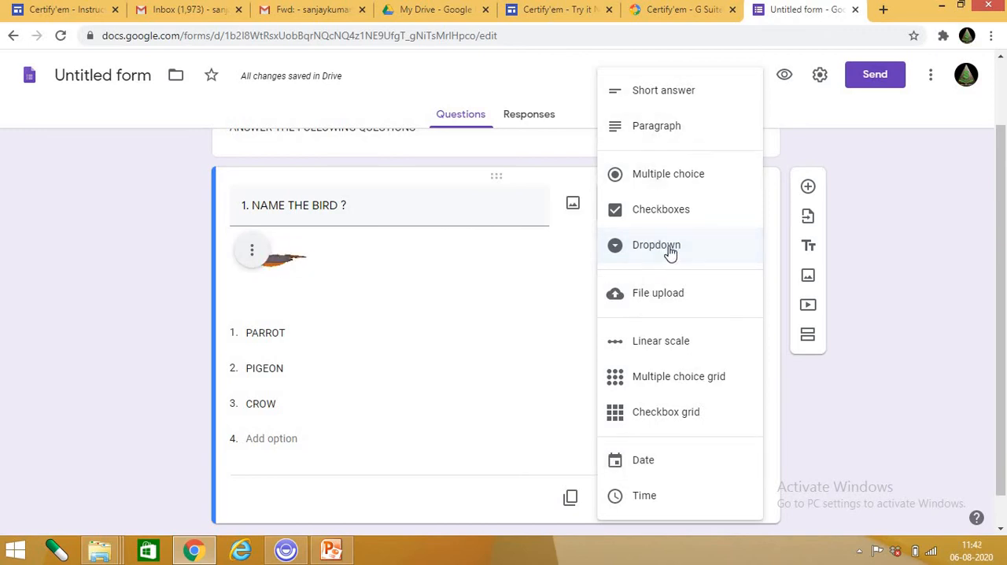
pyautogui.click(670, 182)
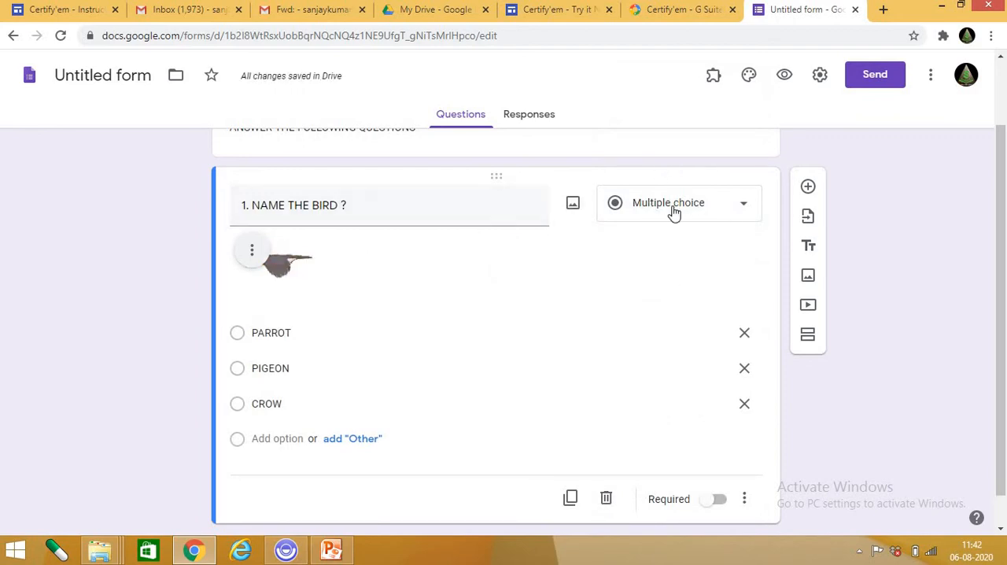
# Try the File upload type on the bird question and decline letting respondents upload files to Drive.
pyautogui.click(742, 208)
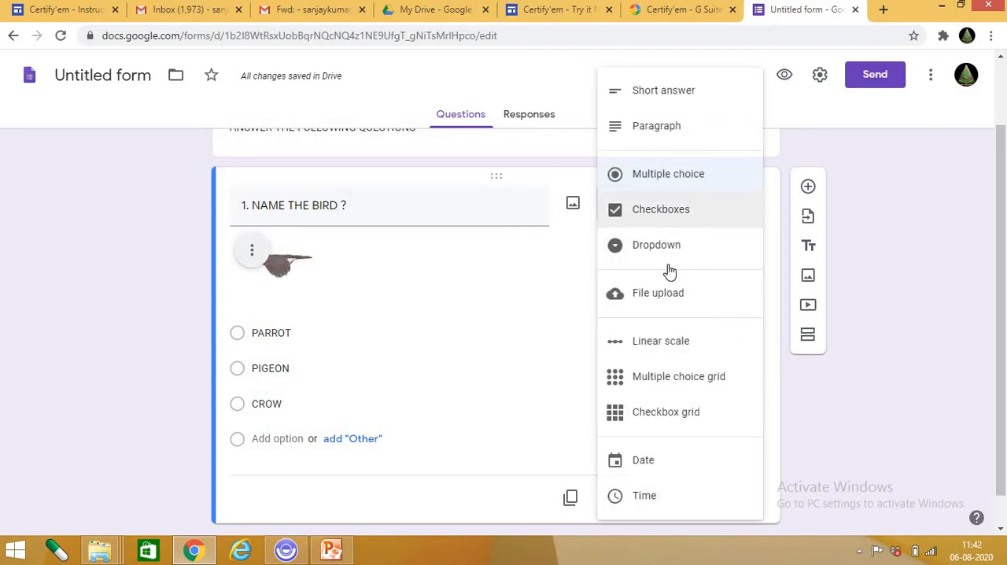
pyautogui.click(667, 296)
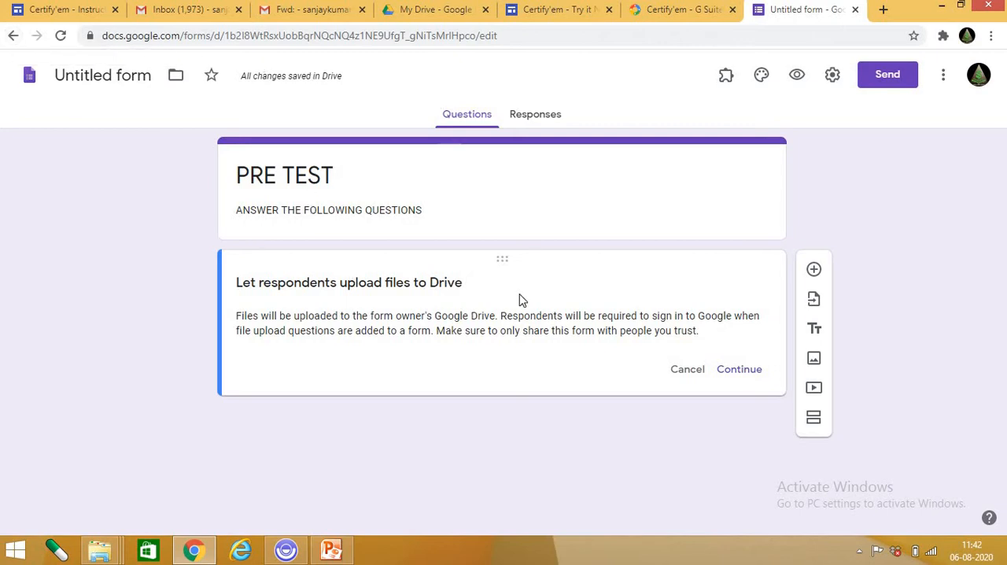
pyautogui.click(687, 372)
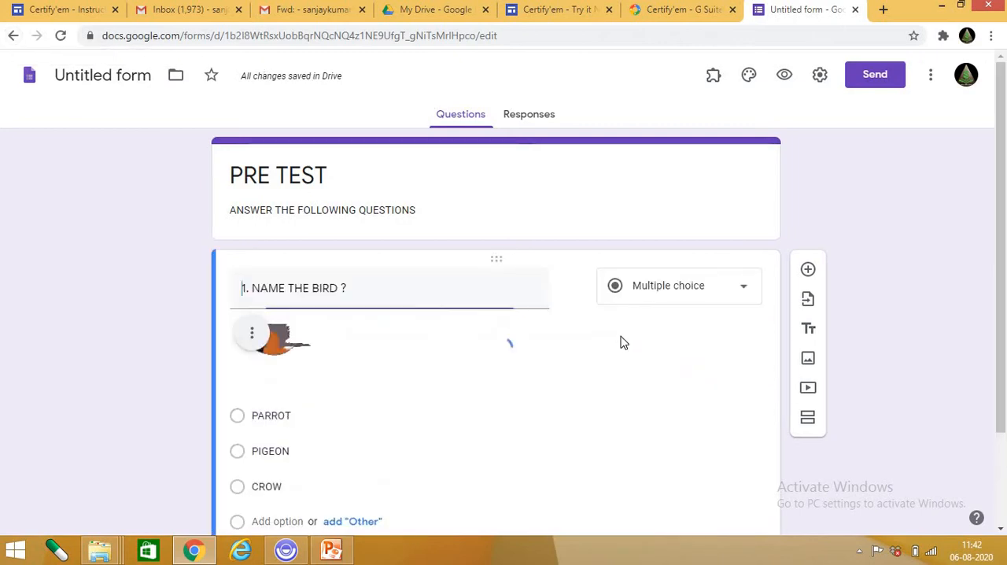
# Set the bird question's type to Linear scale with a range from 0 to 2.
pyautogui.click(726, 290)
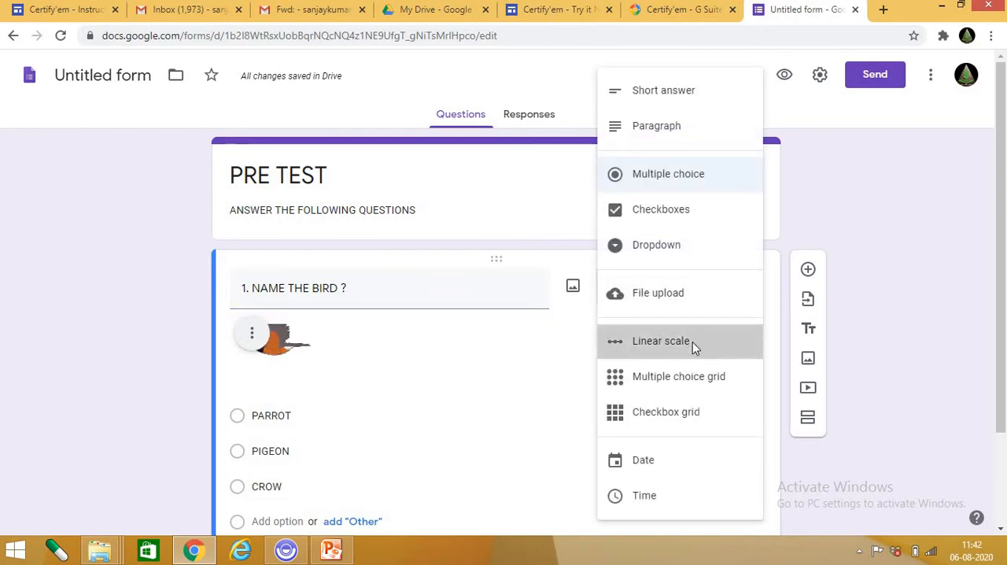
pyautogui.click(692, 343)
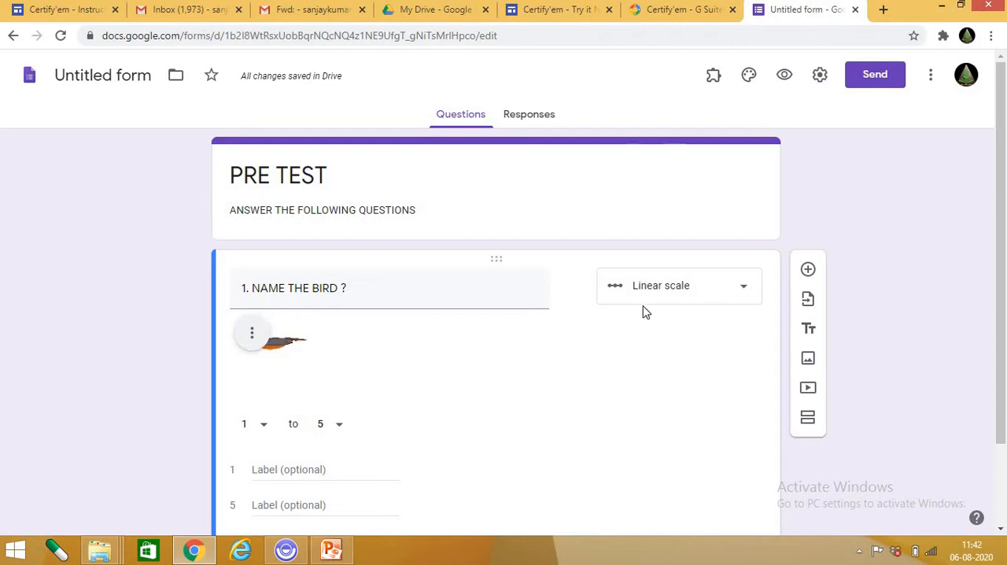
pyautogui.scroll(-1, 409, 366)
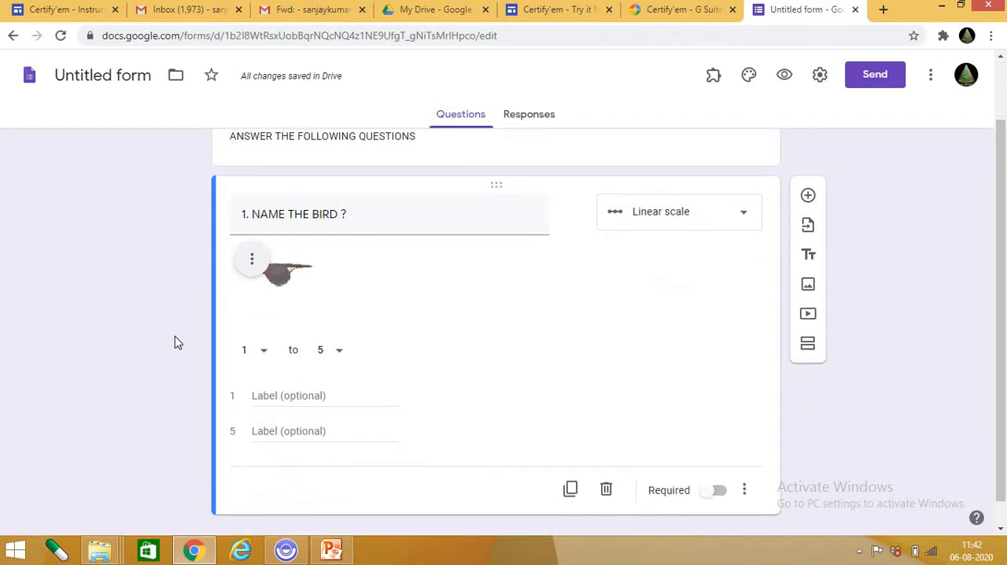
pyautogui.click(265, 356)
pyautogui.click(336, 359)
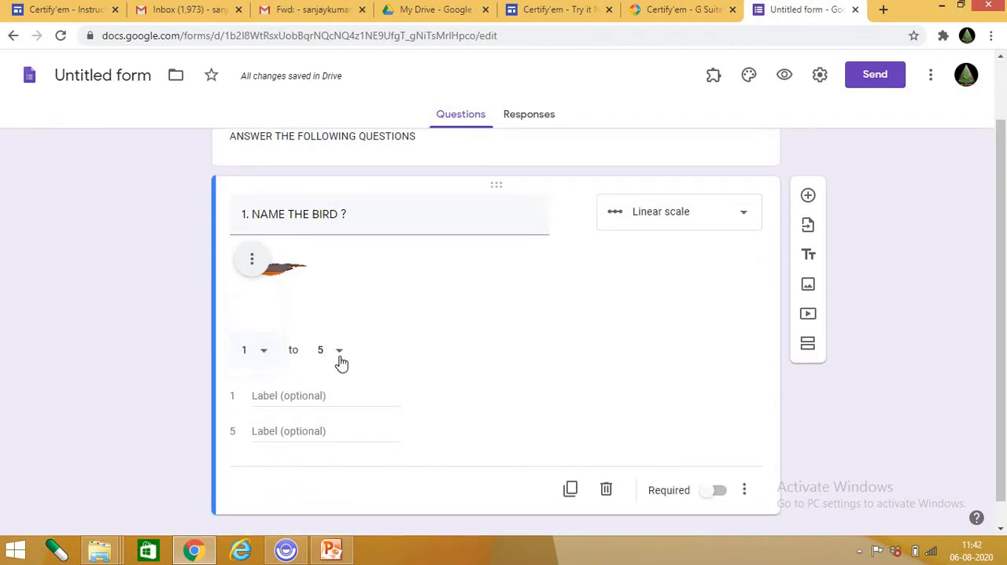
pyautogui.click(338, 354)
pyautogui.click(322, 209)
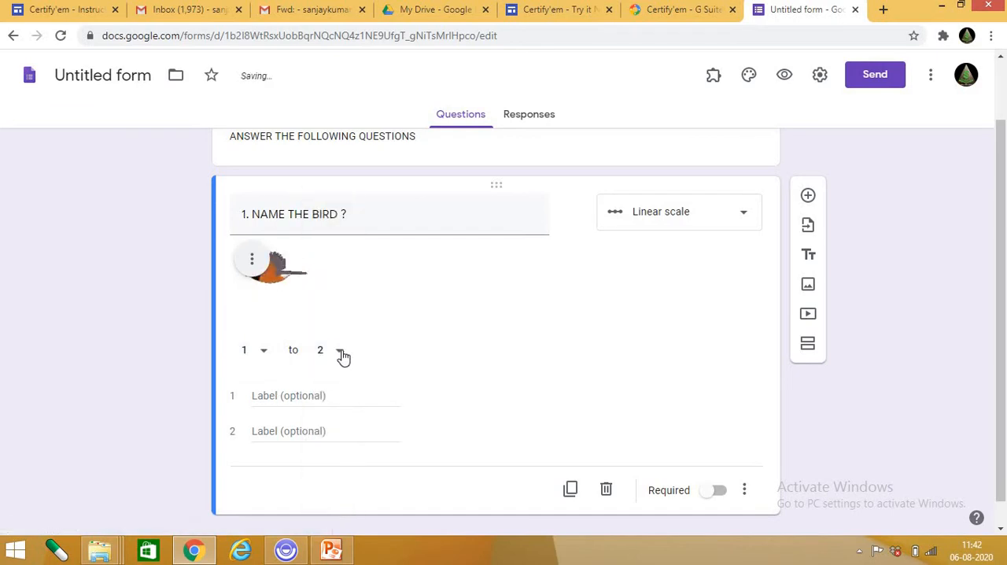
pyautogui.click(269, 358)
pyautogui.click(254, 315)
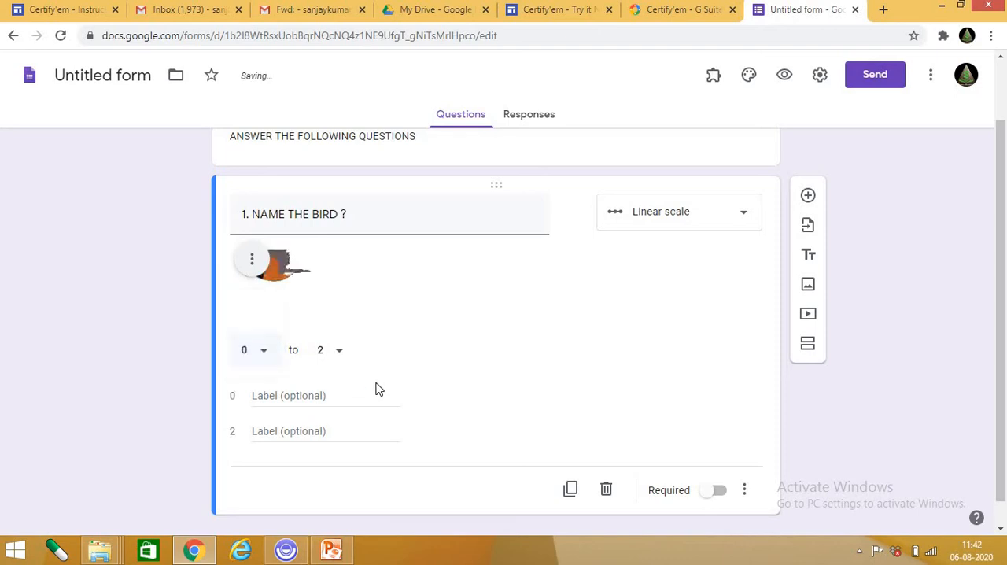
# Try the Multiple choice grid and Checkbox grid types on the bird question.
pyautogui.click(737, 214)
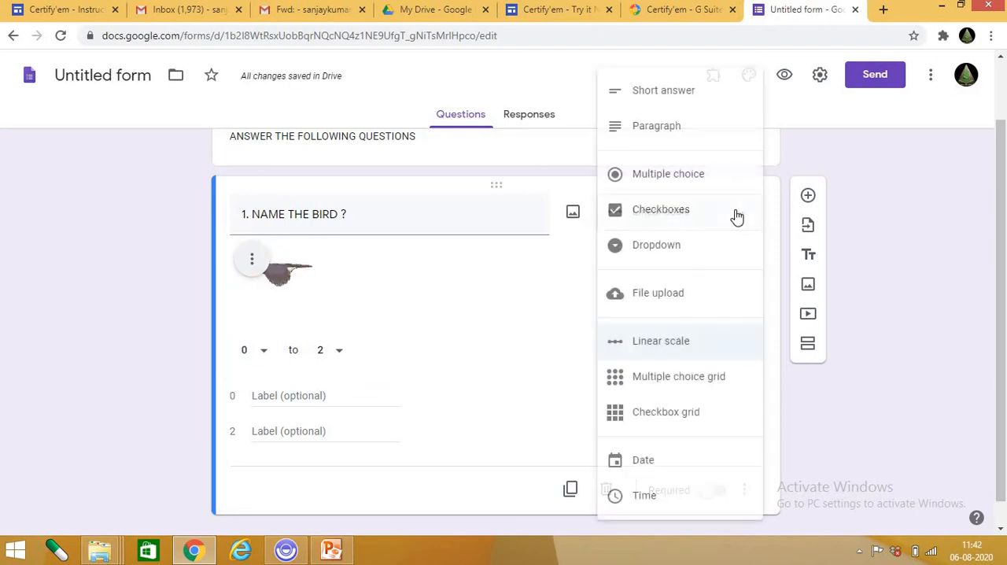
pyautogui.click(715, 376)
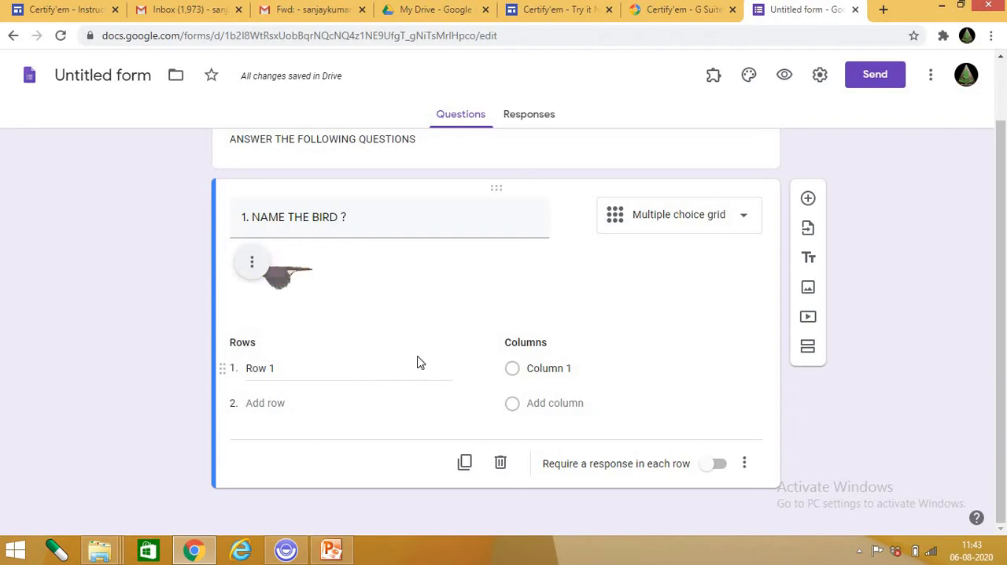
pyautogui.click(730, 226)
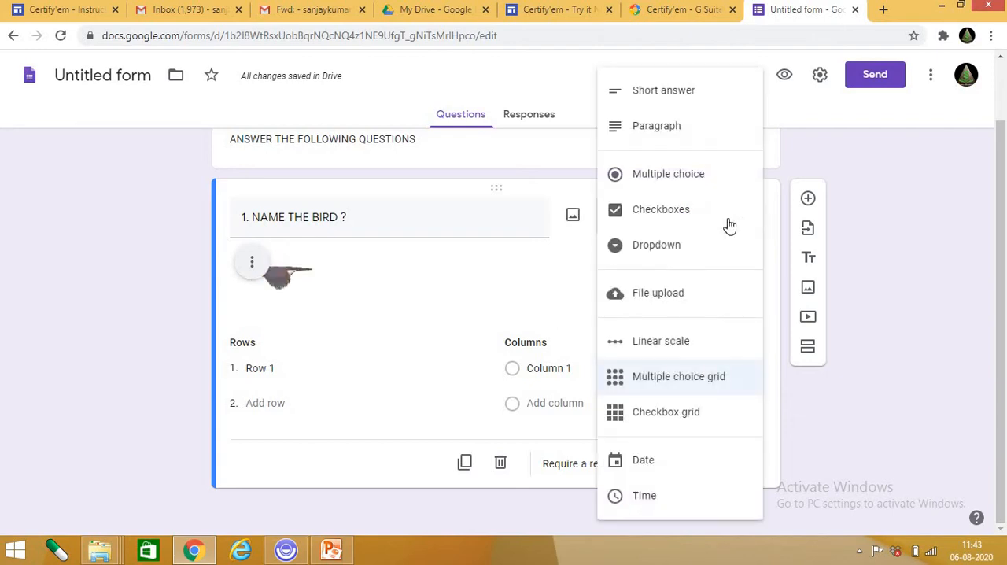
pyautogui.click(705, 414)
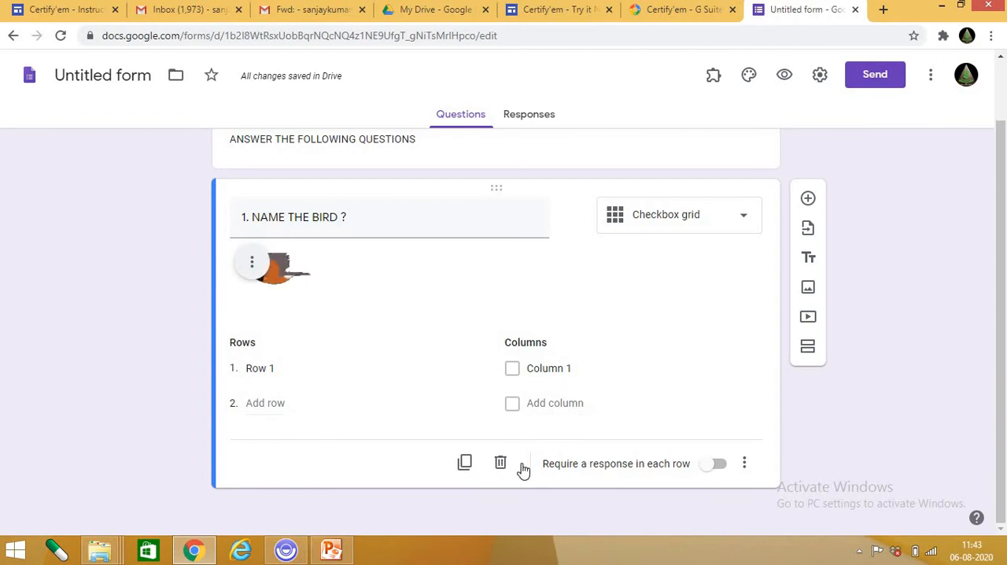
# Try the Date and Time types on the bird question, ending on Date.
pyautogui.click(742, 220)
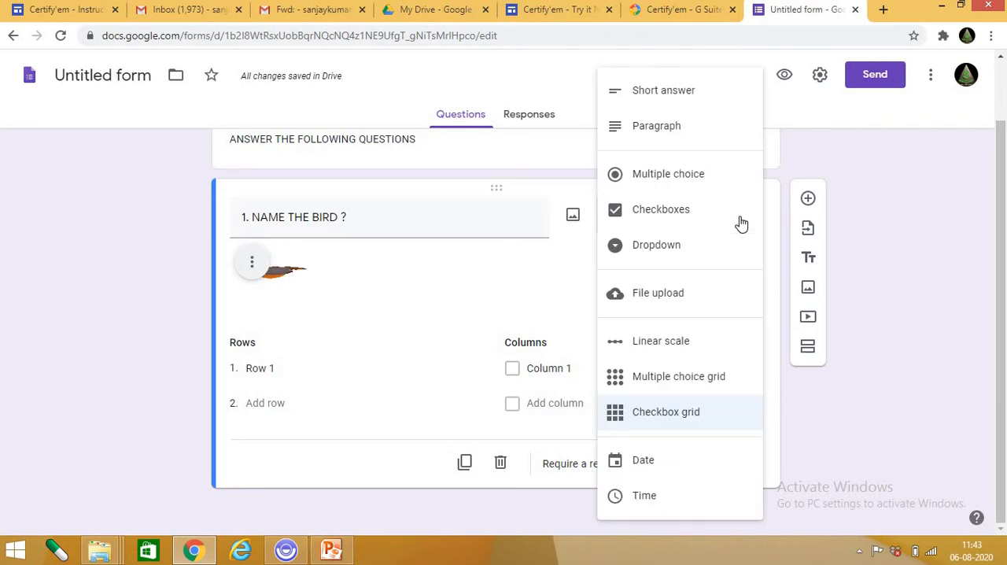
pyautogui.click(690, 464)
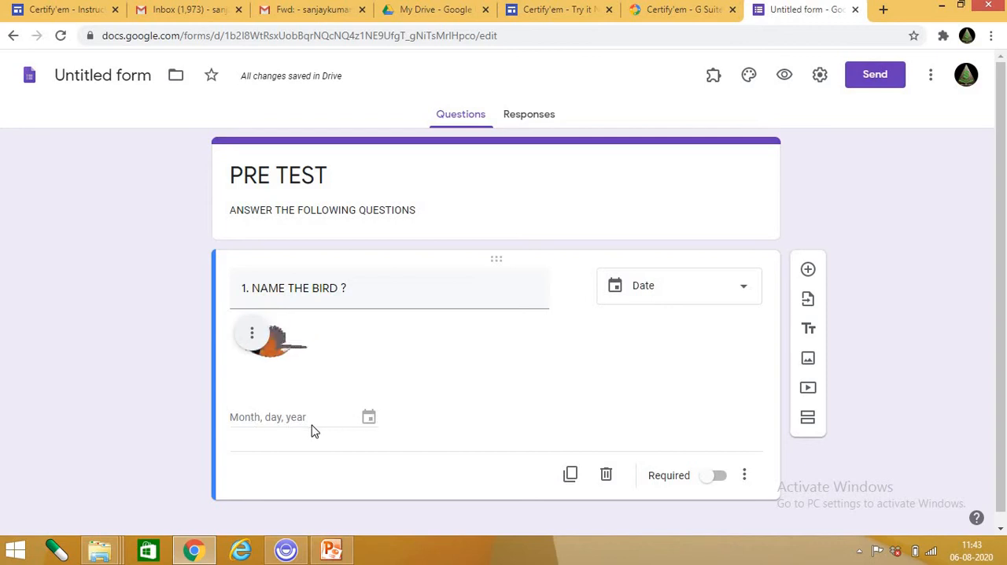
pyautogui.click(738, 288)
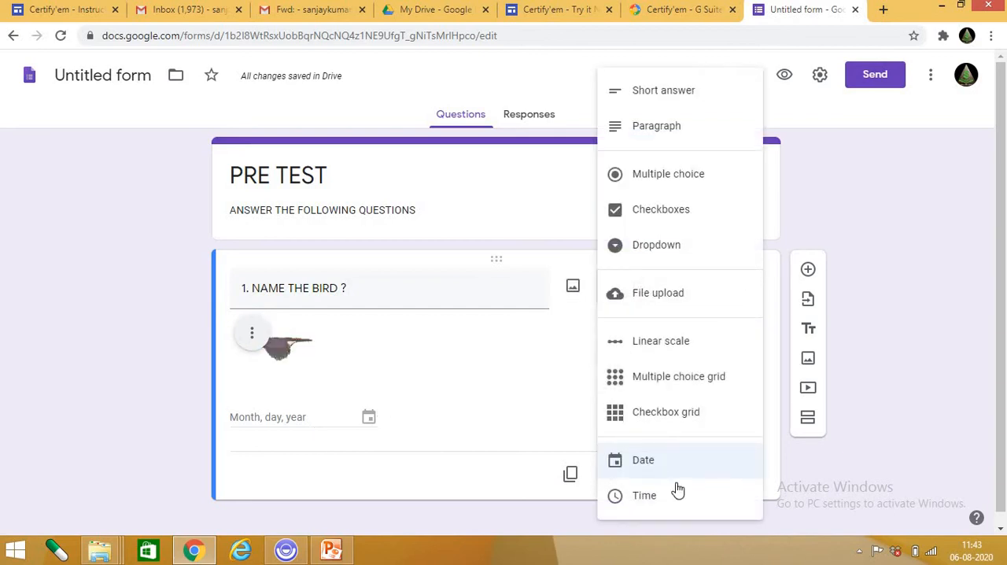
pyautogui.click(676, 495)
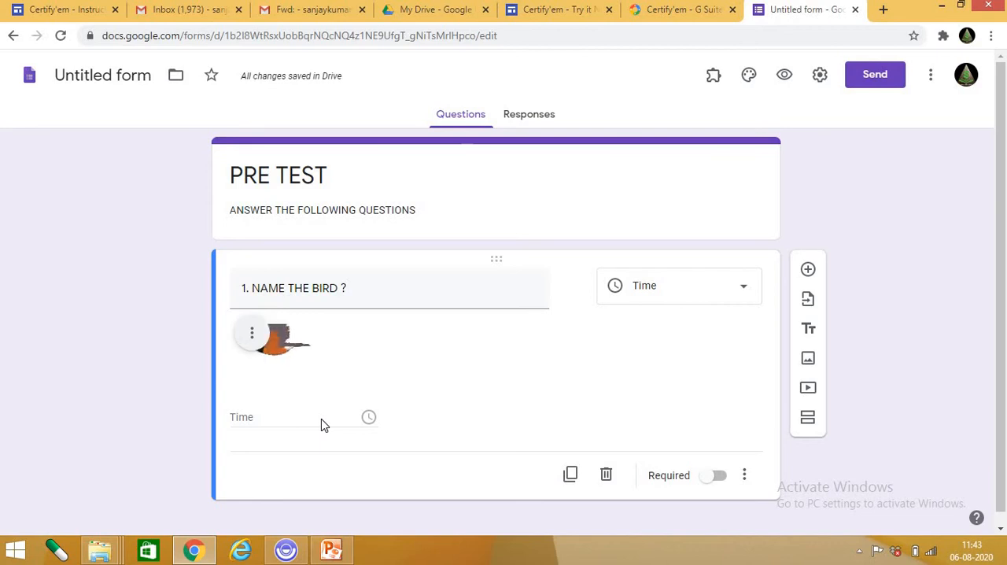
pyautogui.click(721, 286)
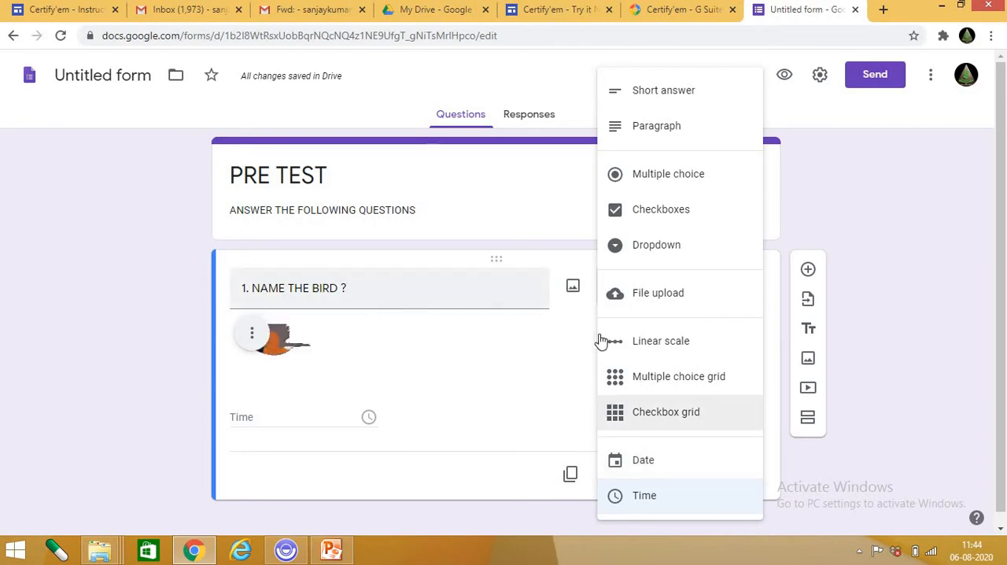
pyautogui.click(705, 462)
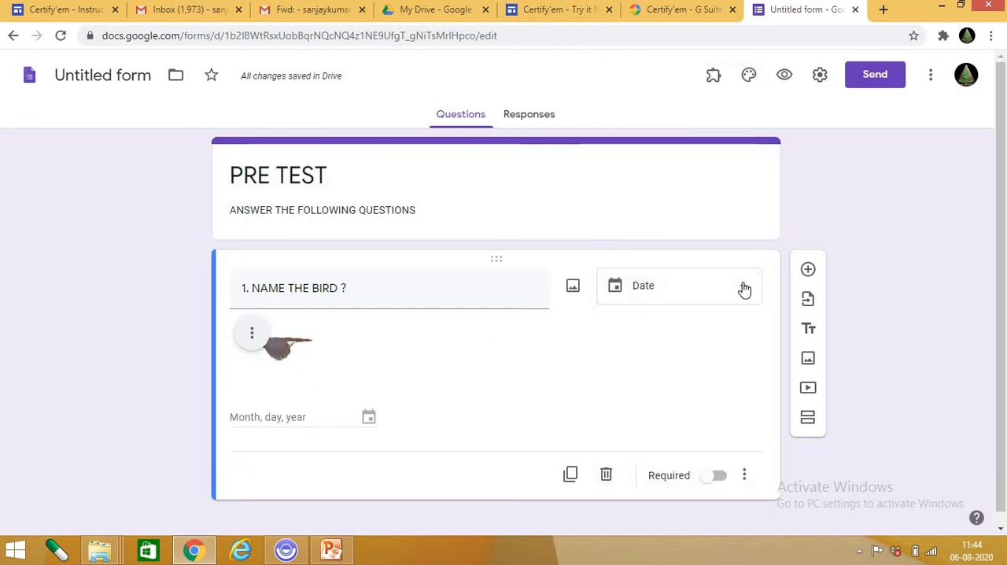
# Set the bird question's type to Time.
pyautogui.click(744, 287)
pyautogui.click(654, 501)
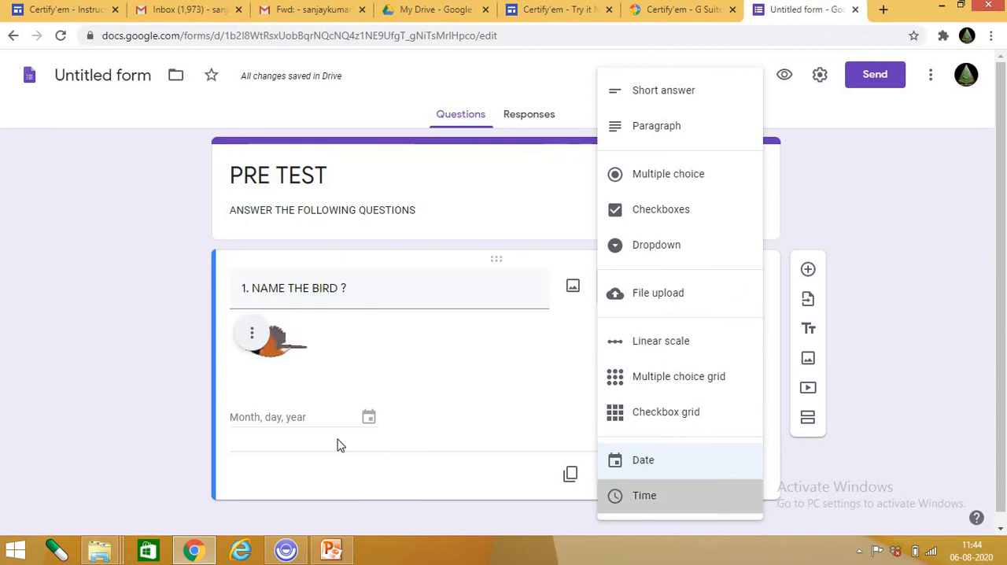
pyautogui.click(715, 289)
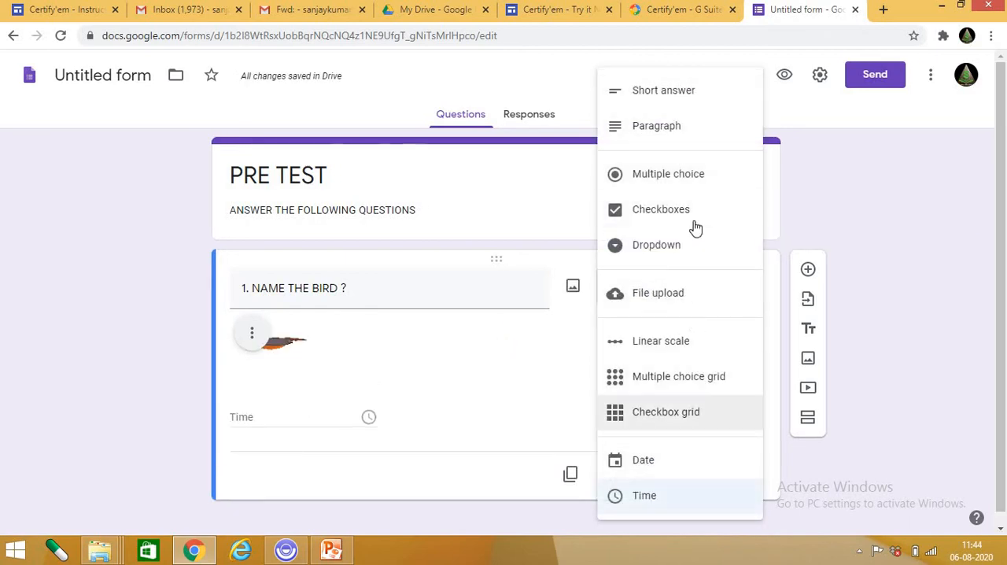
pyautogui.click(384, 321)
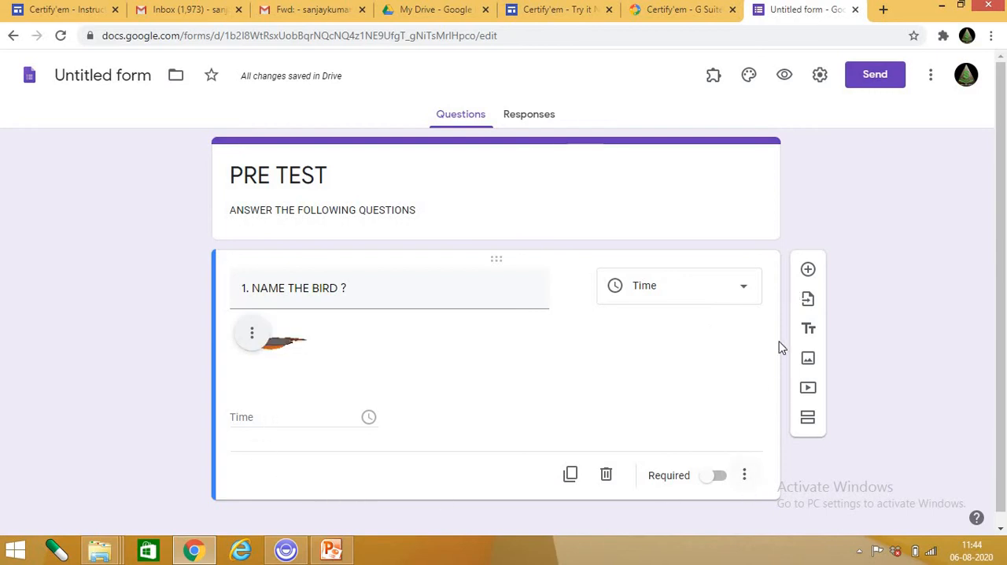
# Add a blank question below the bird question, and duplicate the bird question.
pyautogui.click(808, 270)
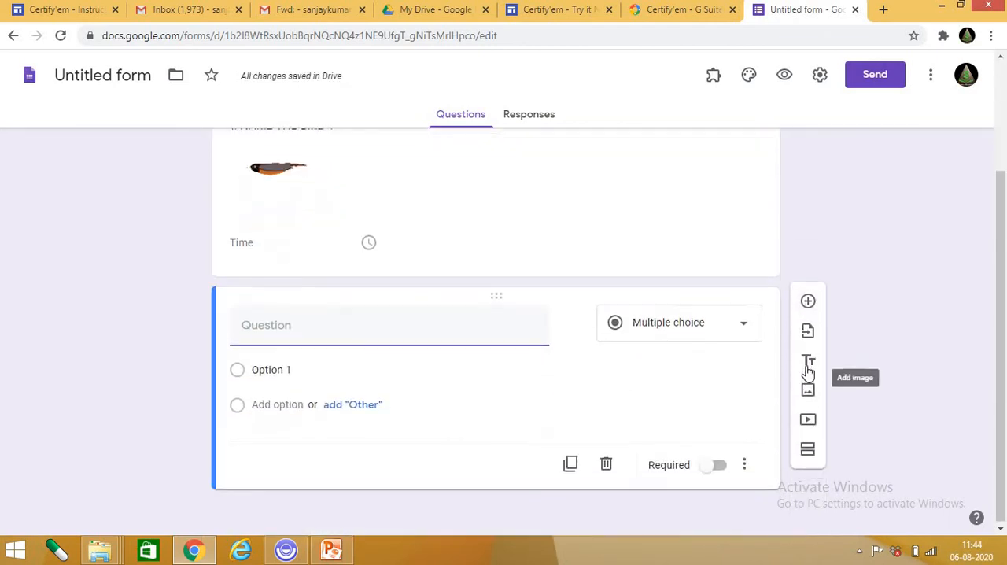
pyautogui.scroll(2, 569, 439)
pyautogui.click(643, 309)
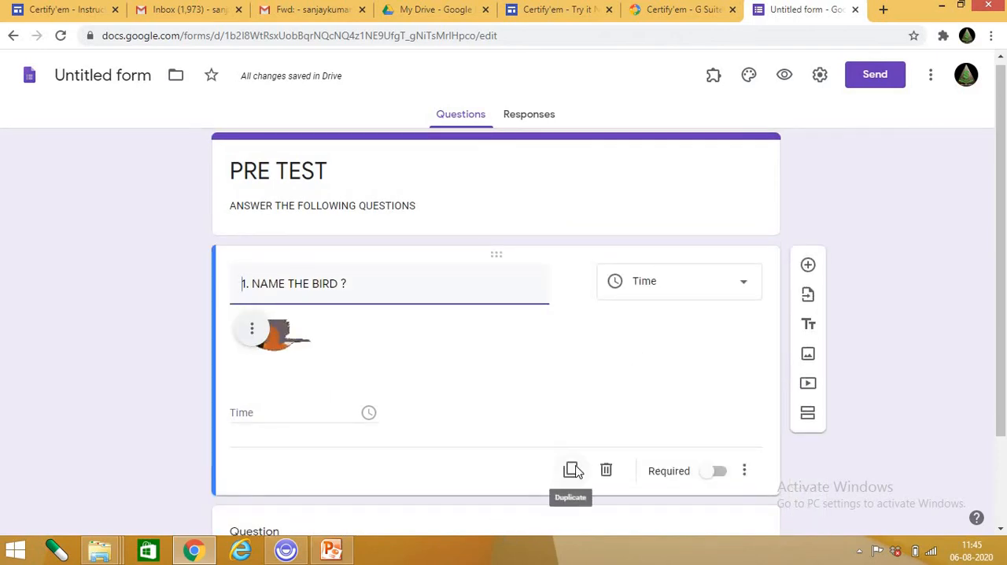
pyautogui.click(572, 471)
pyautogui.scroll(-2, 386, 506)
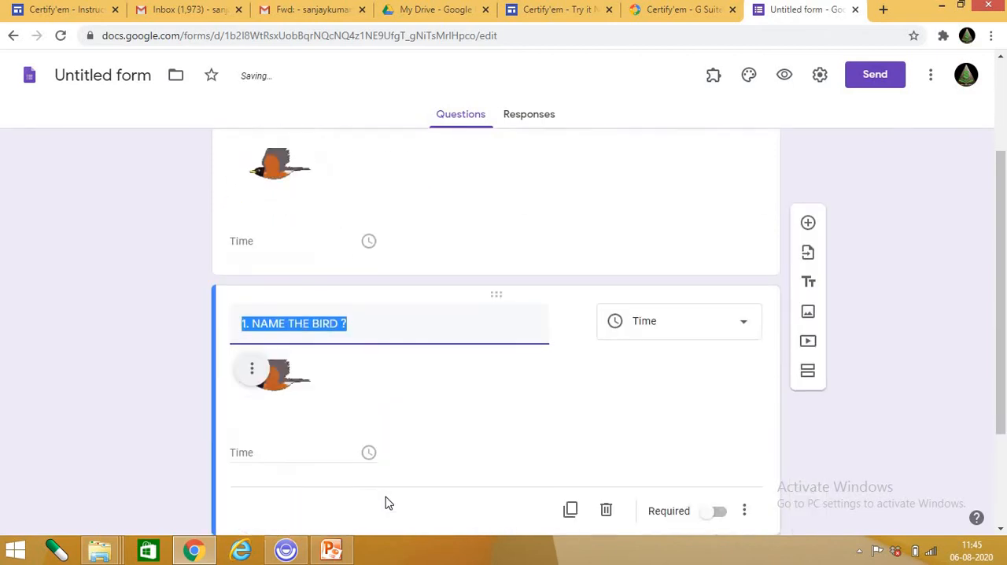
# Add two new untitled sections between the original bird question and its duplicate.
pyautogui.scroll(2, 414, 427)
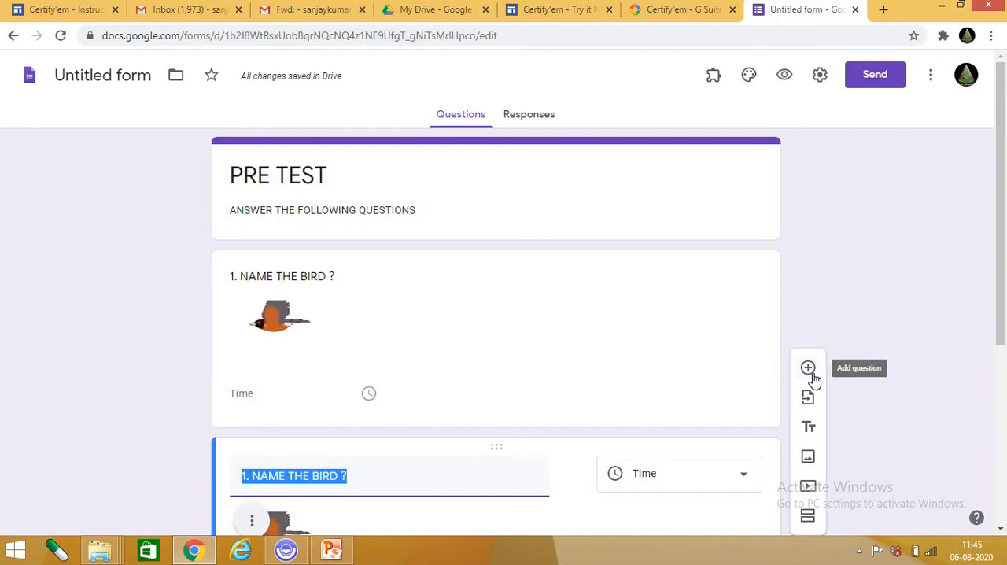
pyautogui.click(654, 301)
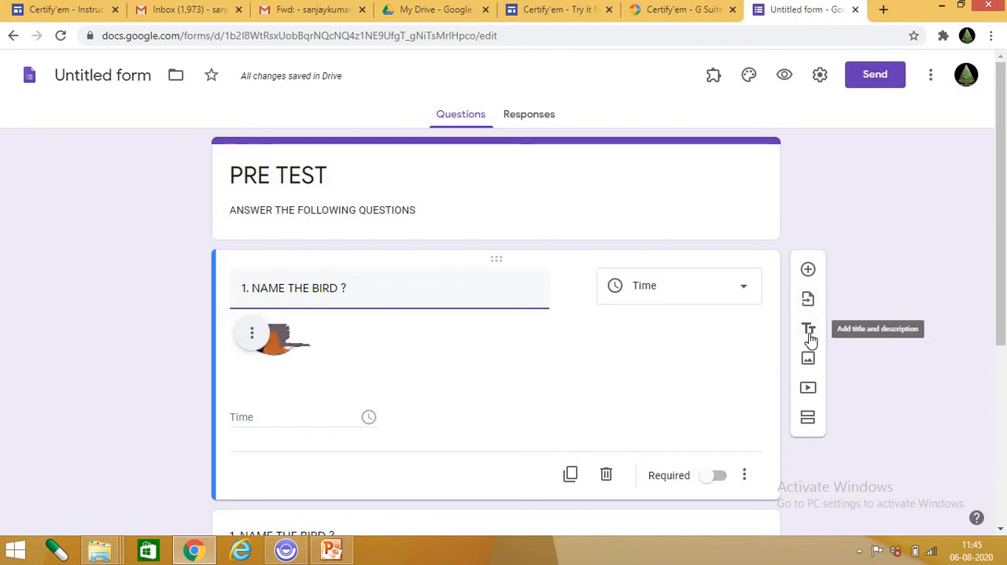
pyautogui.click(808, 417)
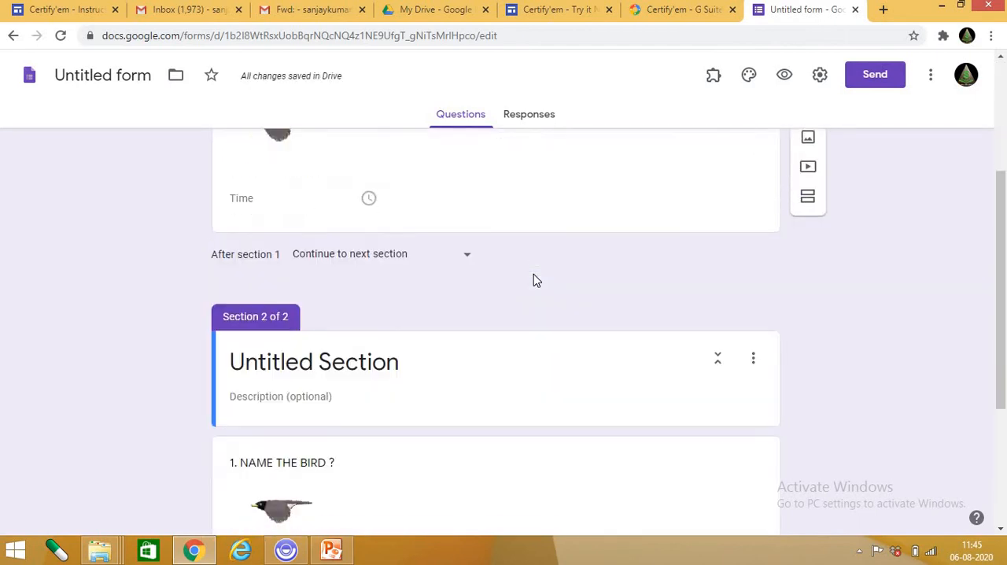
pyautogui.click(322, 362)
pyautogui.scroll(-3, 438, 376)
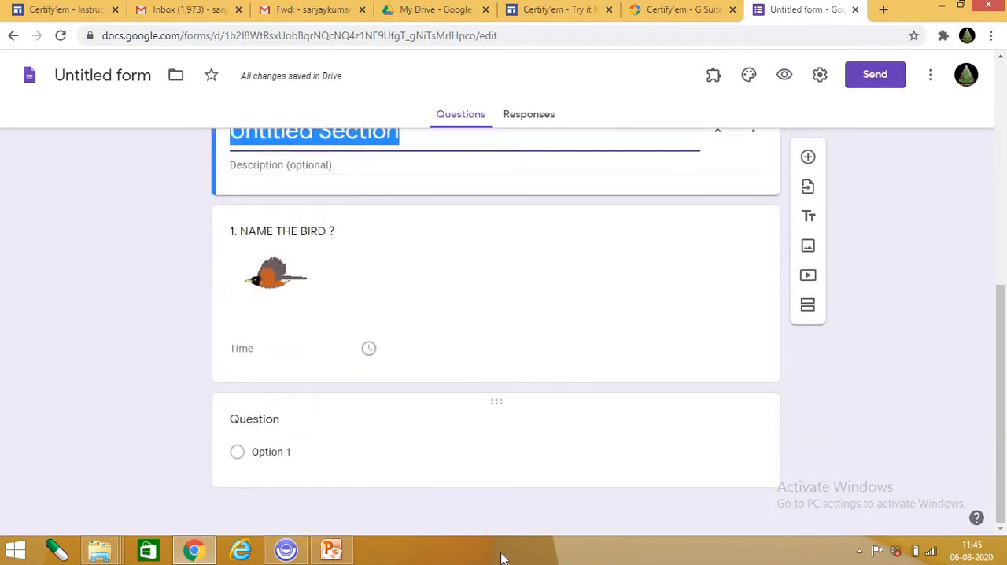
pyautogui.click(808, 305)
pyautogui.scroll(2, 473, 451)
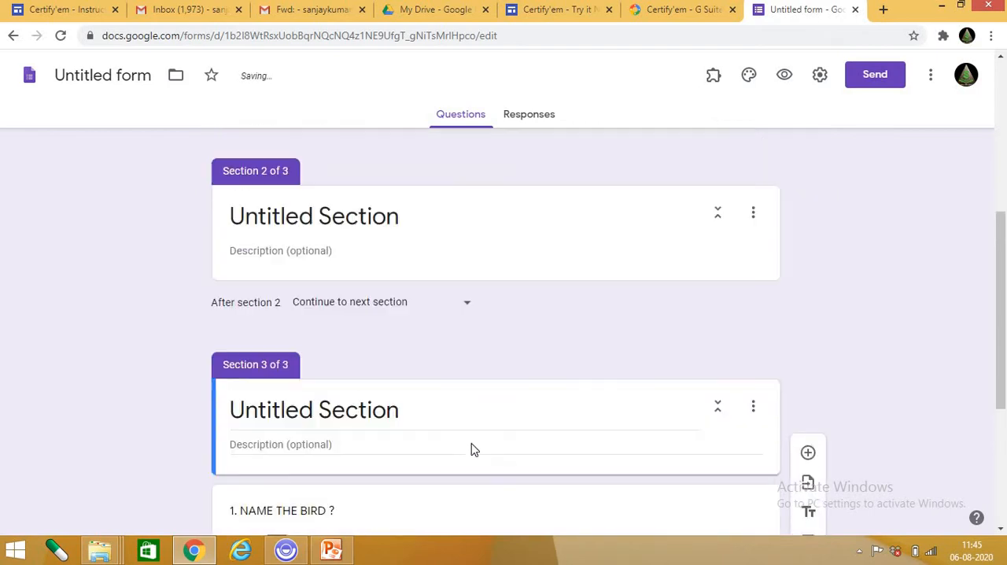
# Look through the form's sections and the tools available for the first bird question.
pyautogui.scroll(-1, 298, 430)
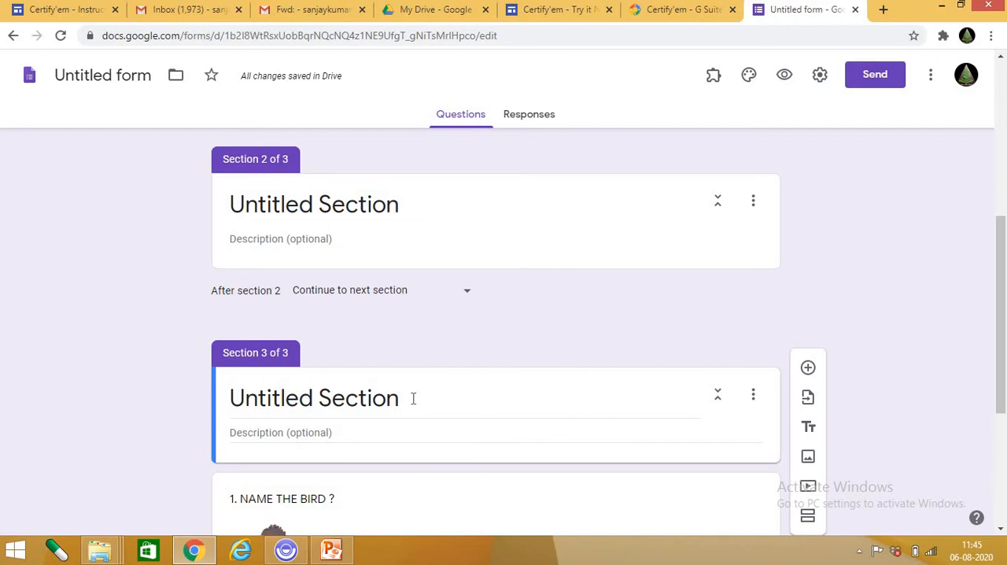
pyautogui.scroll(1, 413, 398)
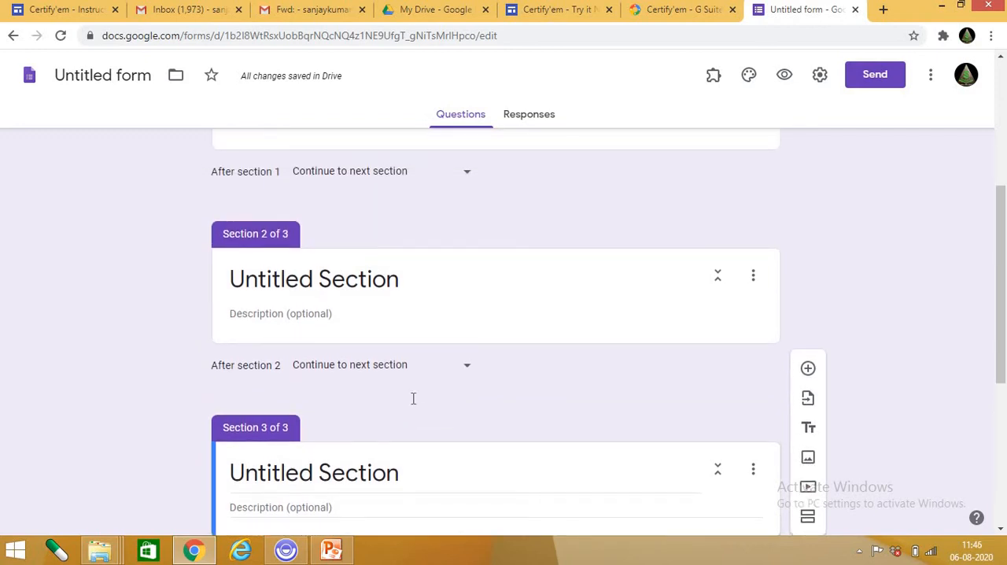
pyautogui.scroll(4, 413, 401)
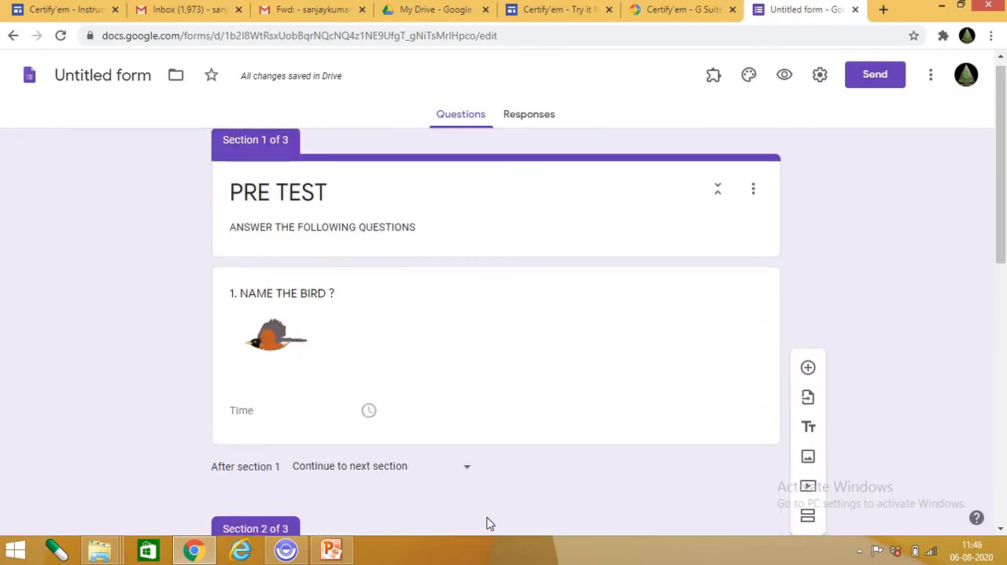
pyautogui.scroll(1, 860, 408)
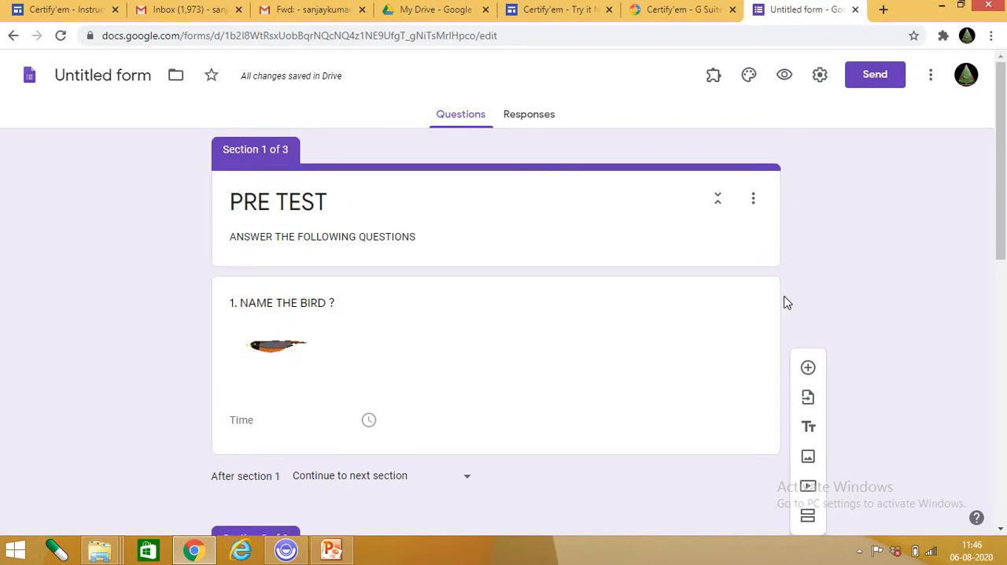
pyautogui.click(661, 329)
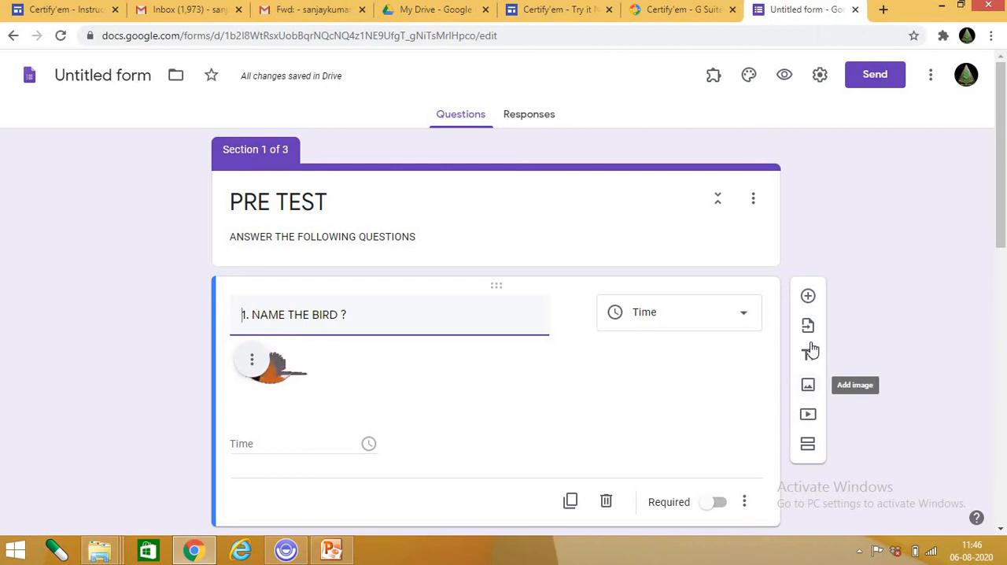
pyautogui.moveTo(360, 312)
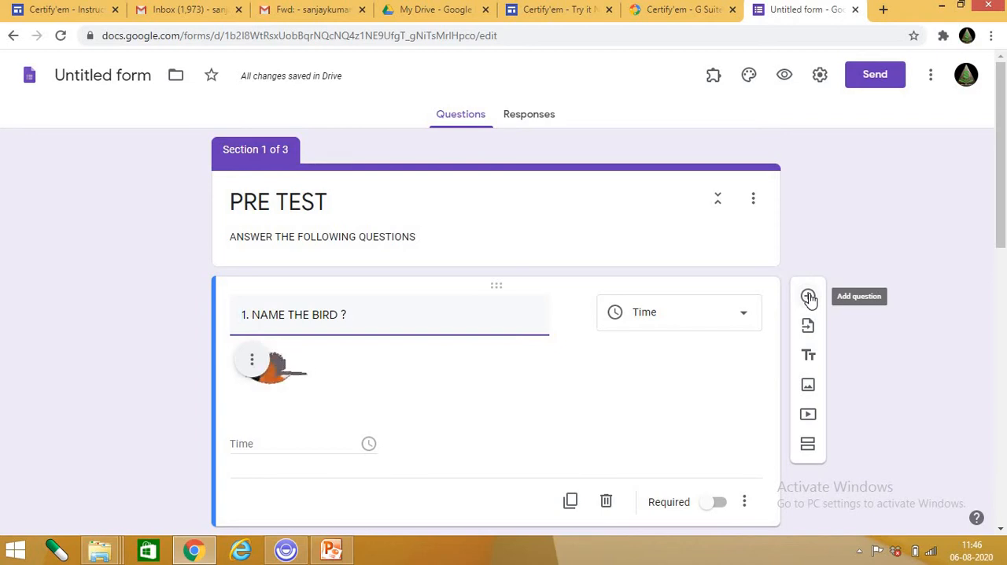
pyautogui.scroll(-3, 476, 372)
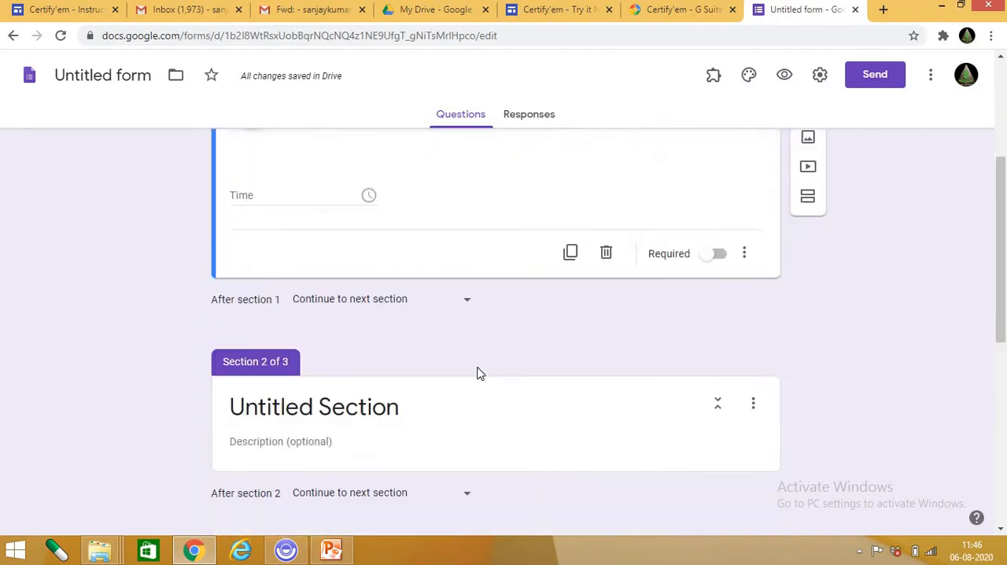
pyautogui.scroll(3, 499, 382)
pyautogui.scroll(-9, 396, 299)
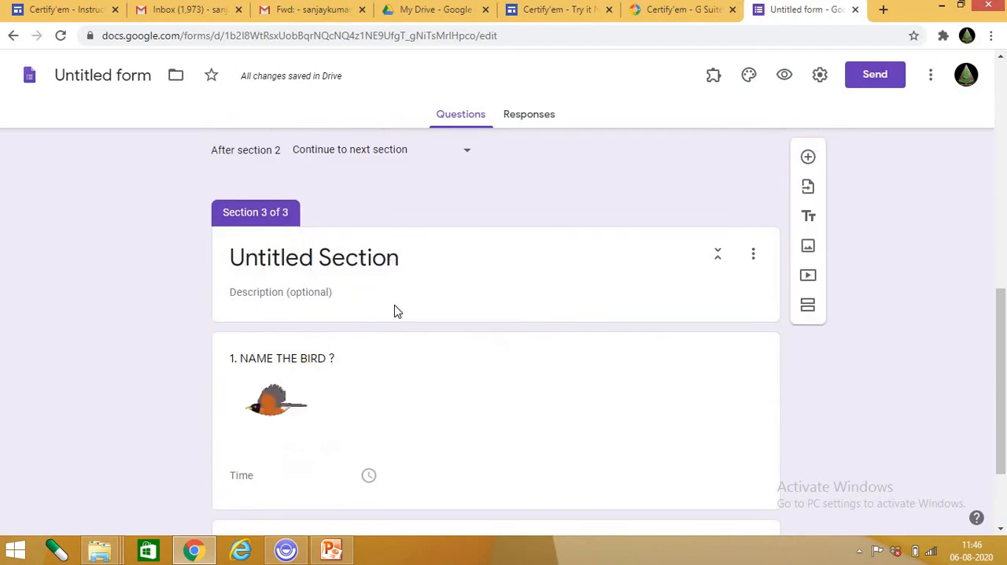
pyautogui.scroll(5, 416, 377)
pyautogui.scroll(5, 416, 376)
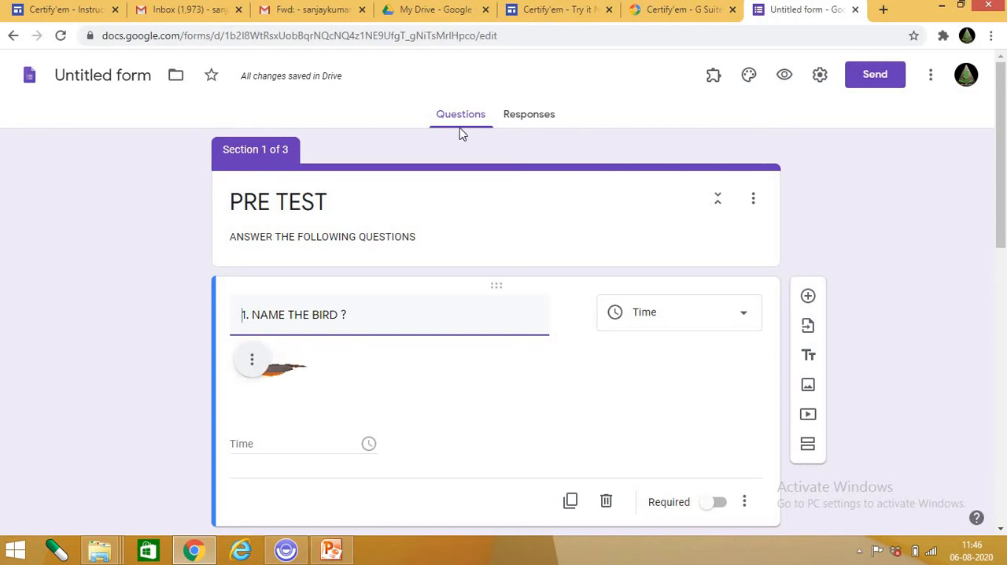
# Insert the colourful candy image from the Work and School themes as the form's header.
pyautogui.click(748, 76)
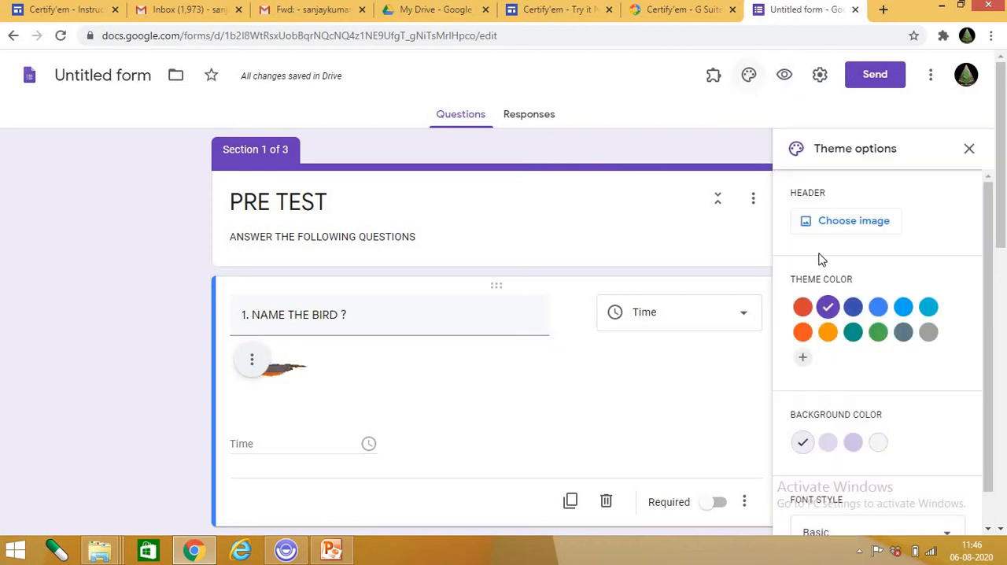
pyautogui.scroll(-1, 846, 477)
pyautogui.scroll(1, 859, 433)
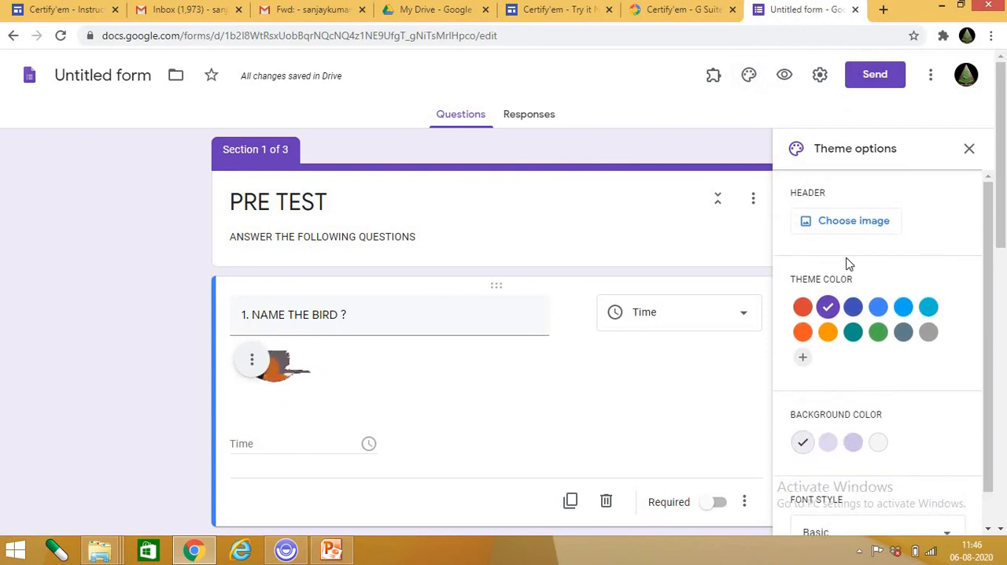
pyautogui.click(823, 224)
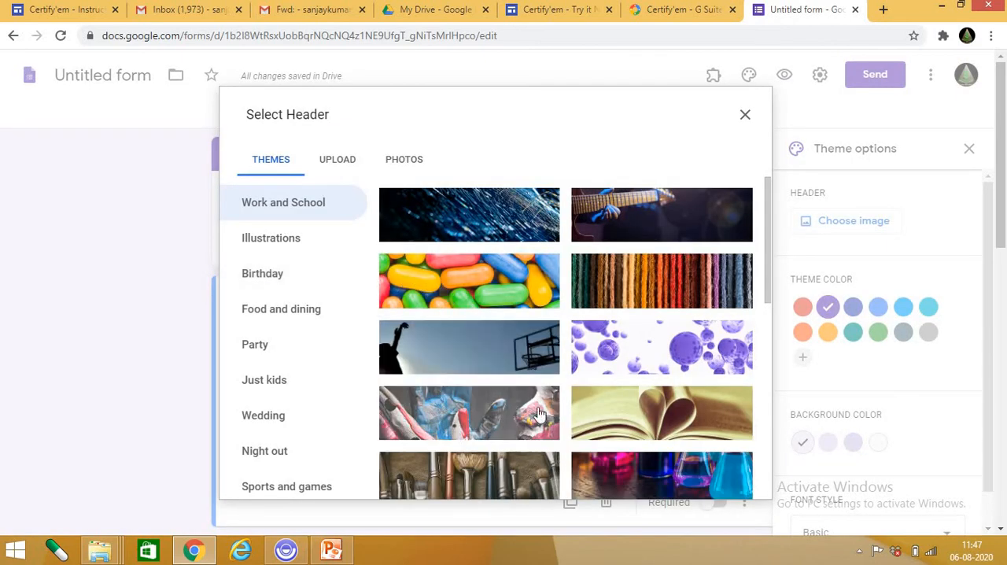
pyautogui.click(518, 283)
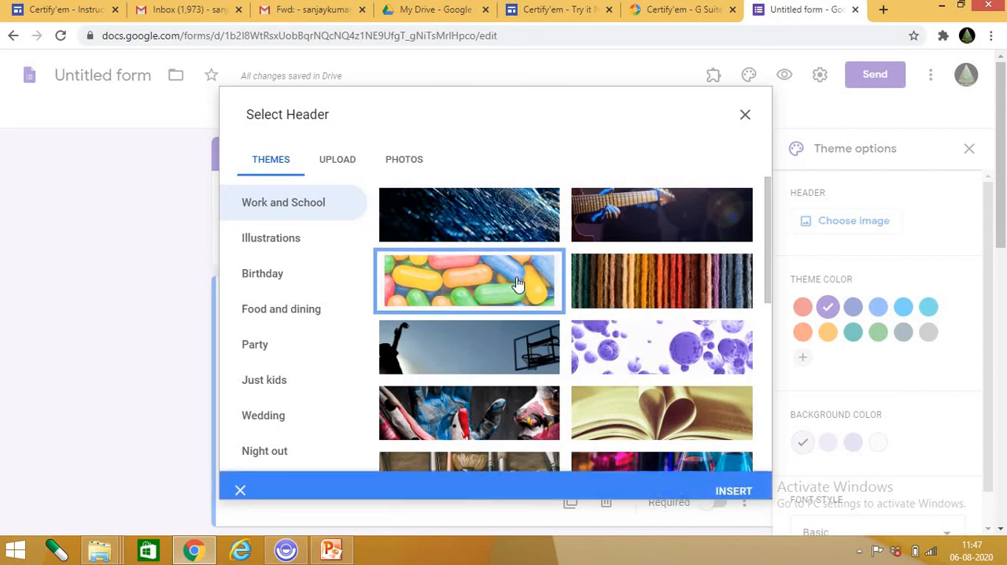
pyautogui.click(731, 483)
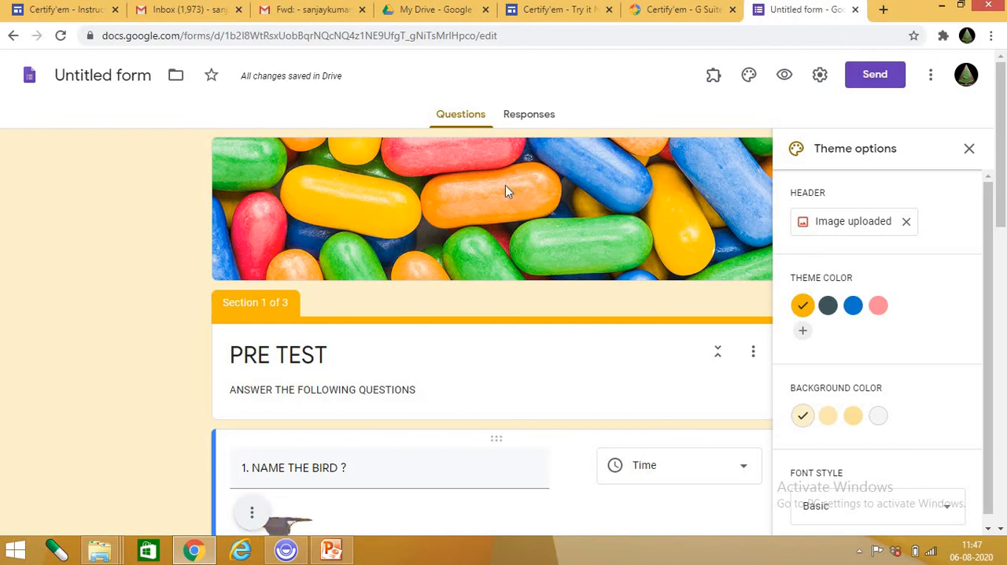
pyautogui.scroll(-5, 685, 267)
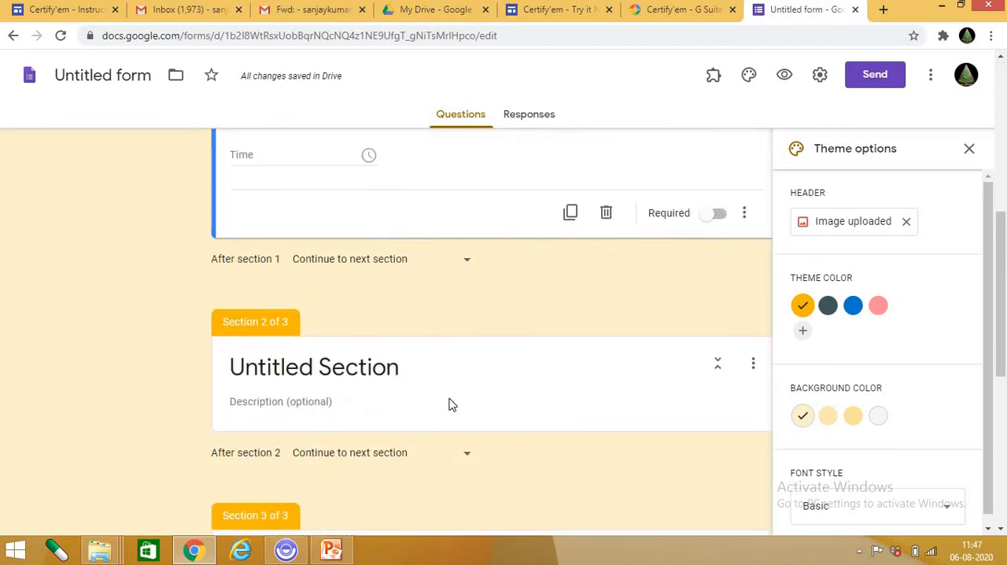
pyautogui.scroll(5, 447, 405)
pyautogui.scroll(1, 471, 195)
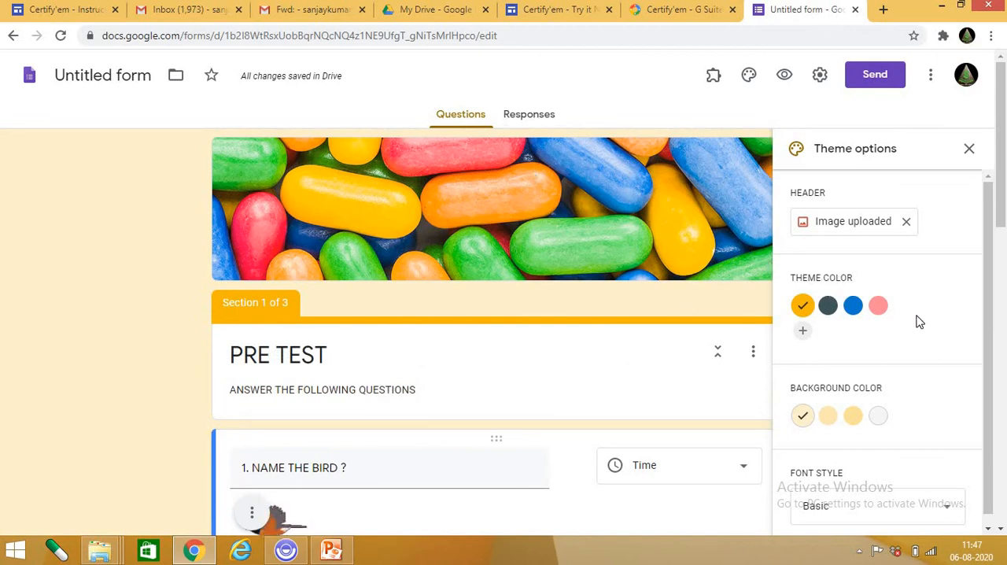
# Set the form's theme colour to pink and check it across the sections.
pyautogui.click(873, 311)
pyautogui.scroll(-4, 517, 338)
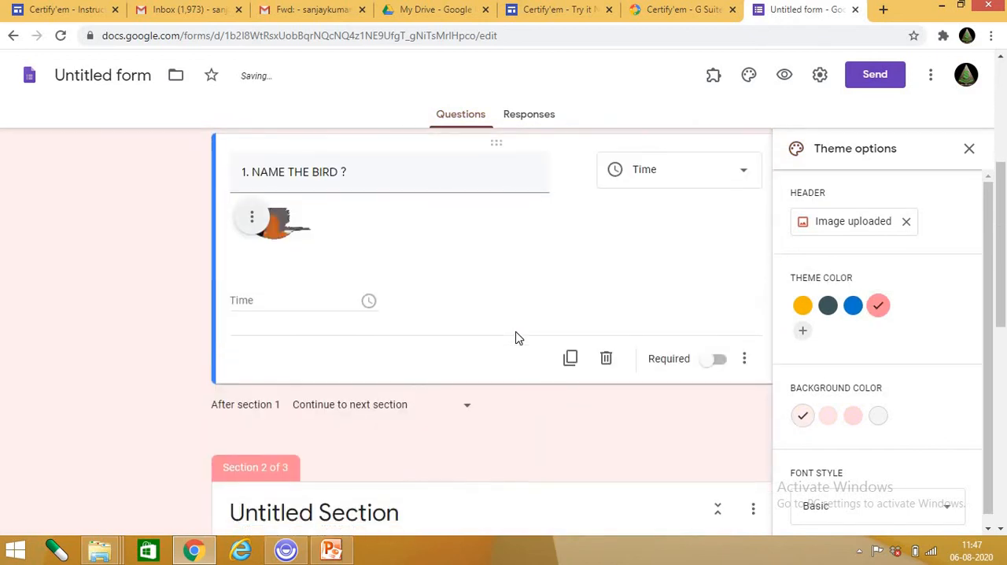
pyautogui.scroll(4, 272, 312)
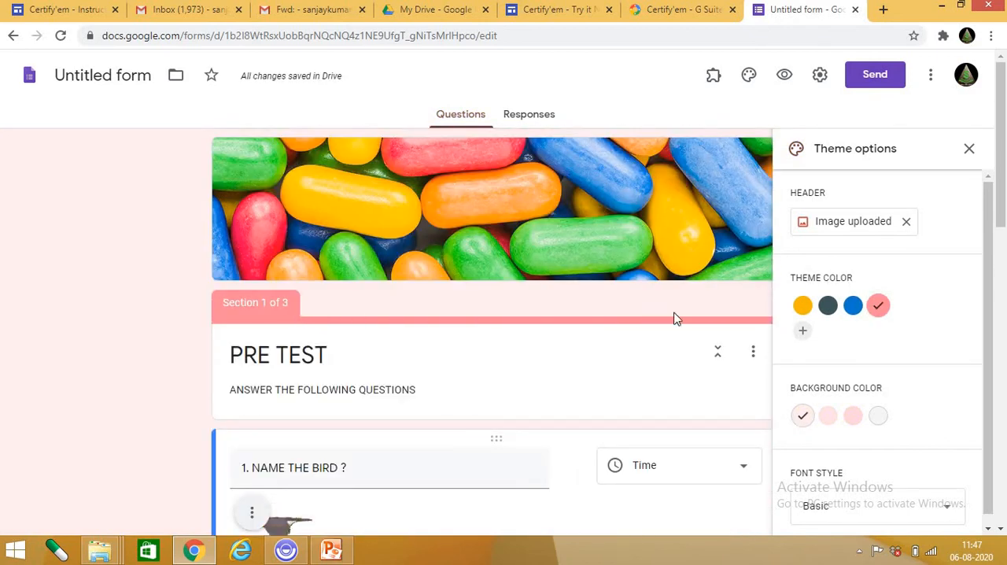
pyautogui.scroll(-7, 508, 326)
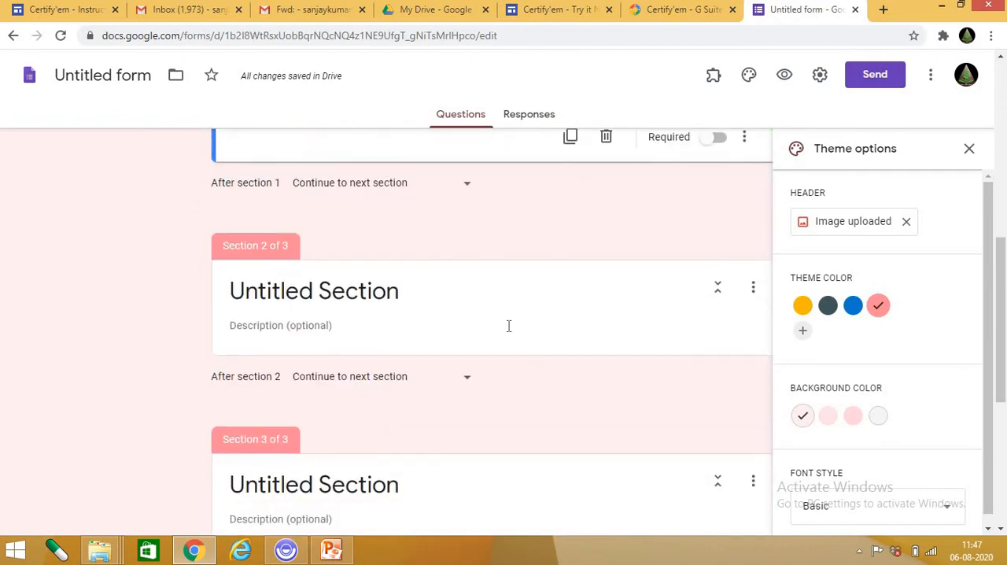
pyautogui.scroll(3, 507, 330)
pyautogui.scroll(4, 508, 331)
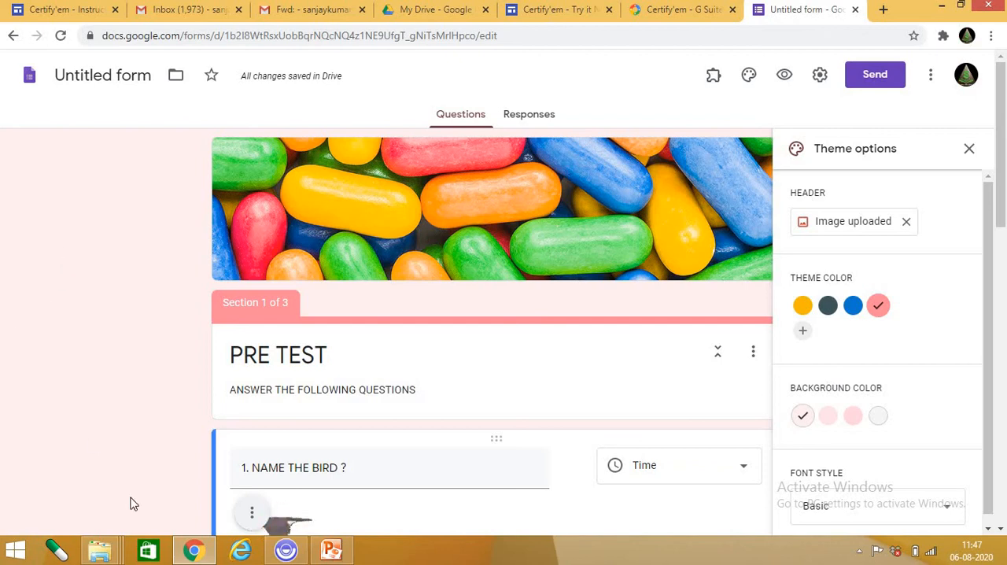
# Try the light grey background, and set the form's background colour to the dark pink shade.
pyautogui.click(878, 417)
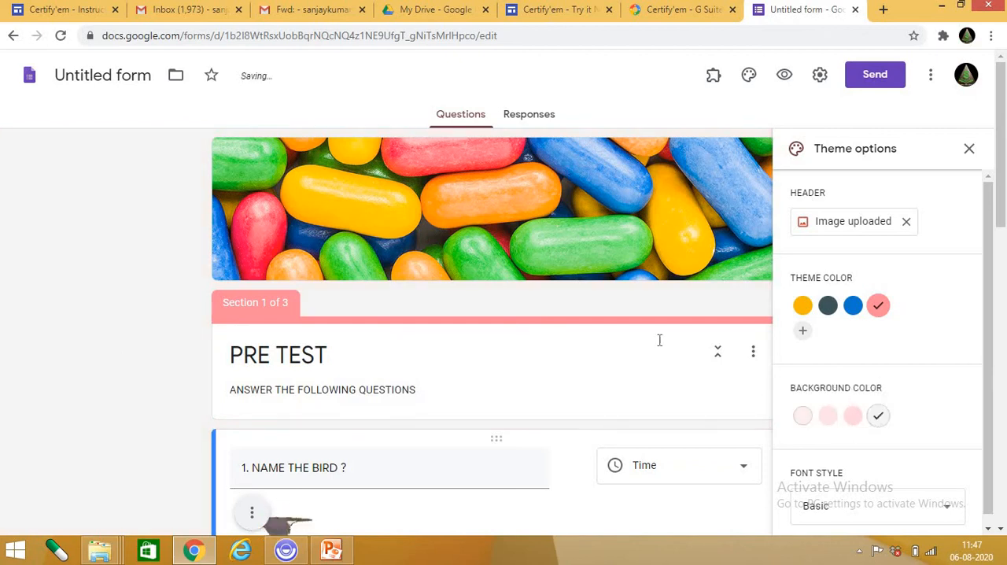
pyautogui.click(803, 417)
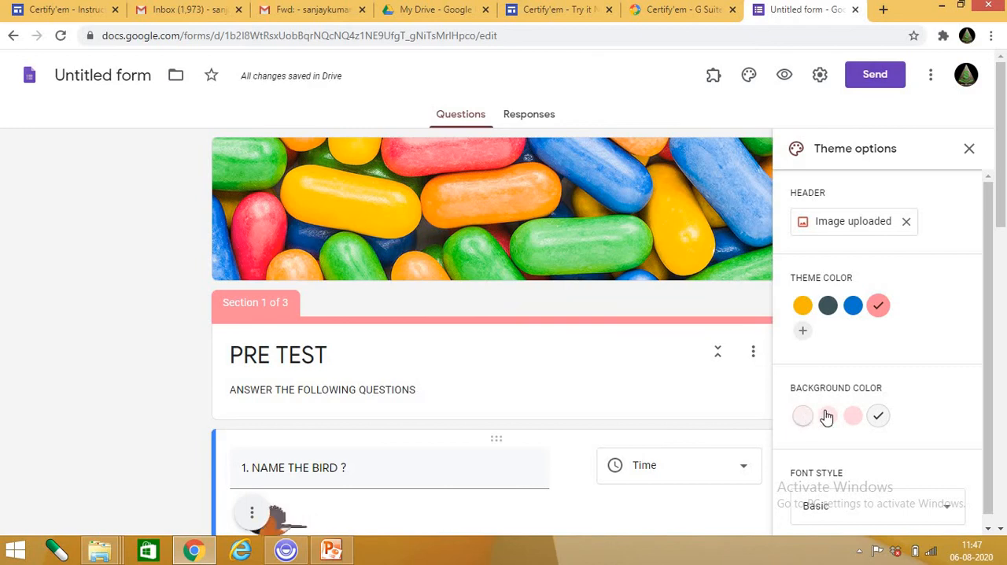
pyautogui.click(851, 417)
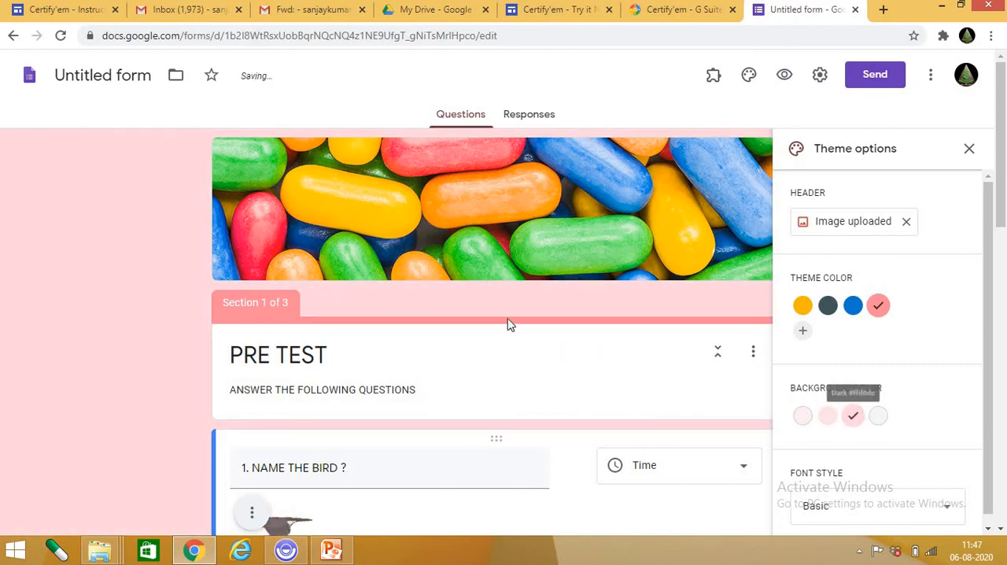
# Try the Decorative font style on the form and check it on the PRE TEST title and the first question.
pyautogui.scroll(-1, 949, 404)
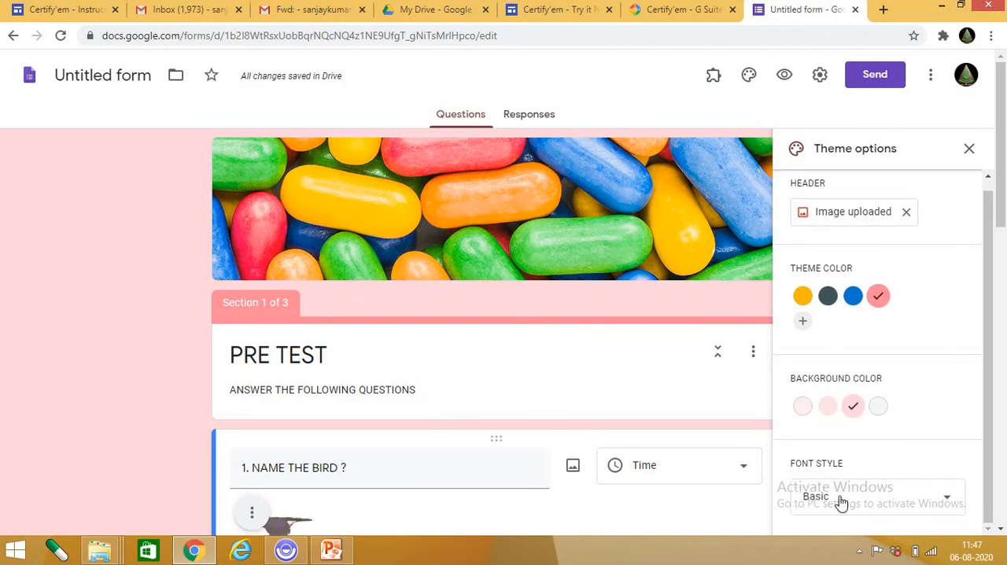
pyautogui.click(337, 353)
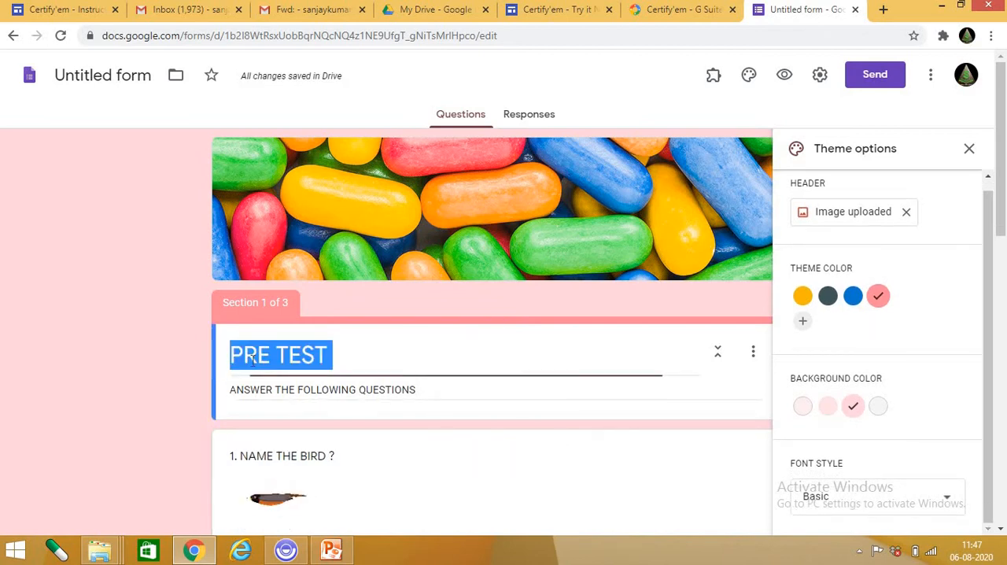
pyautogui.click(408, 356)
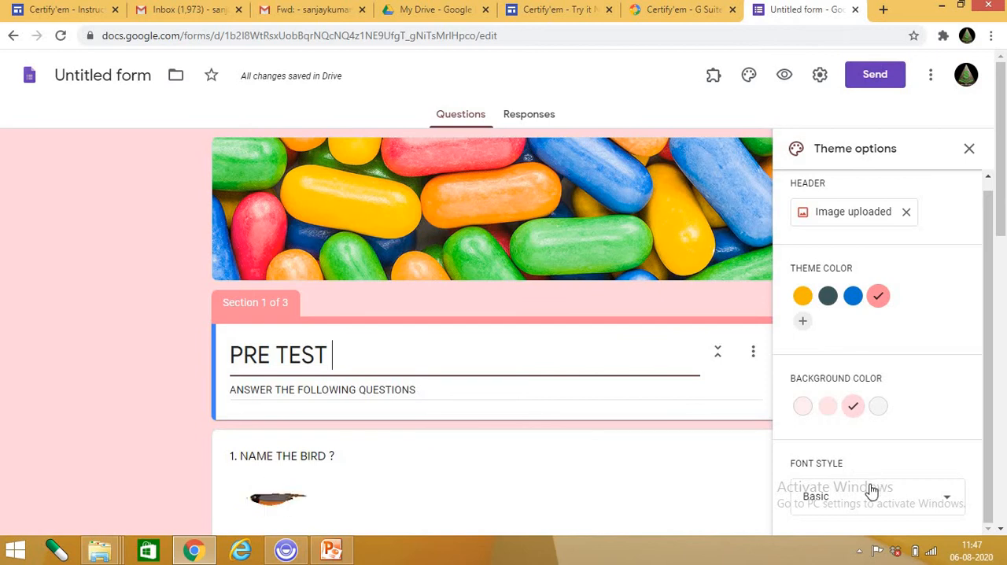
pyautogui.click(929, 499)
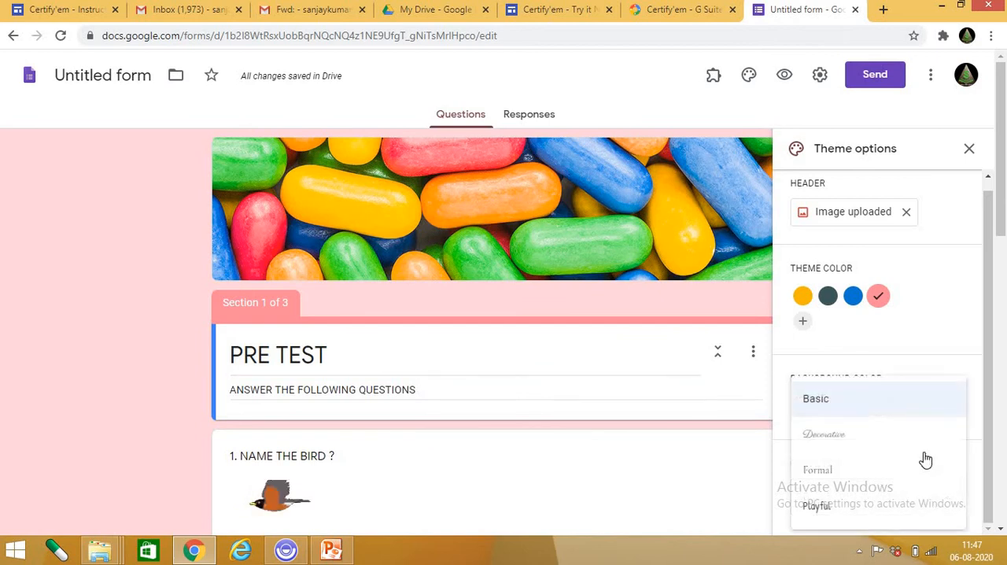
pyautogui.click(849, 447)
pyautogui.scroll(-2, 377, 362)
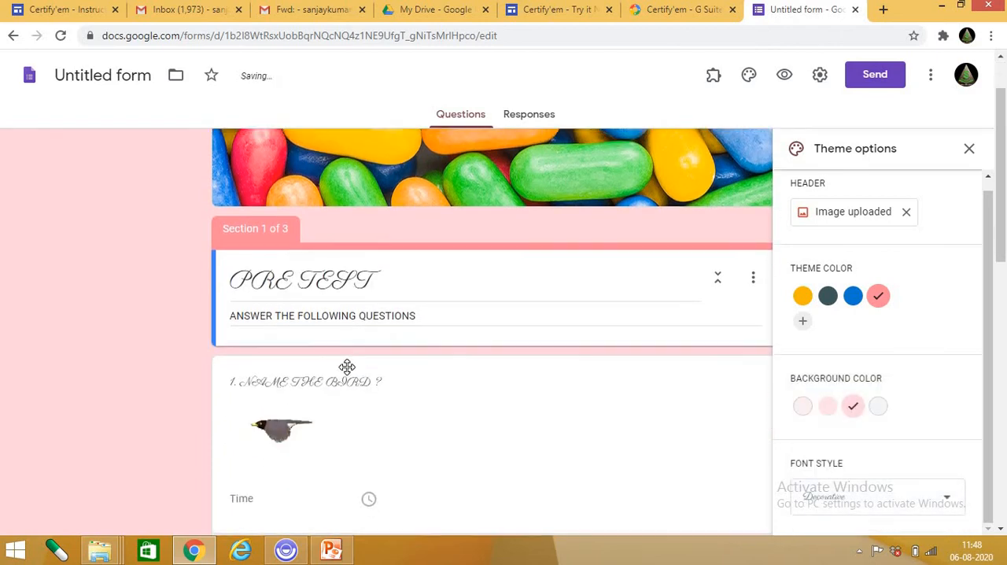
pyautogui.click(368, 308)
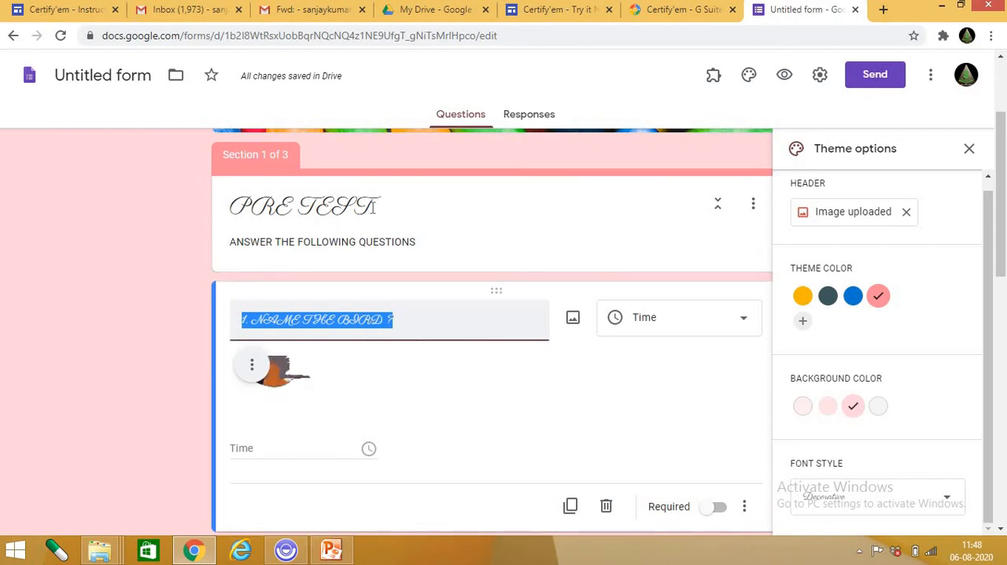
pyautogui.click(653, 256)
# Switch the form's font style back to Basic, and try the Formal style.
pyautogui.click(905, 496)
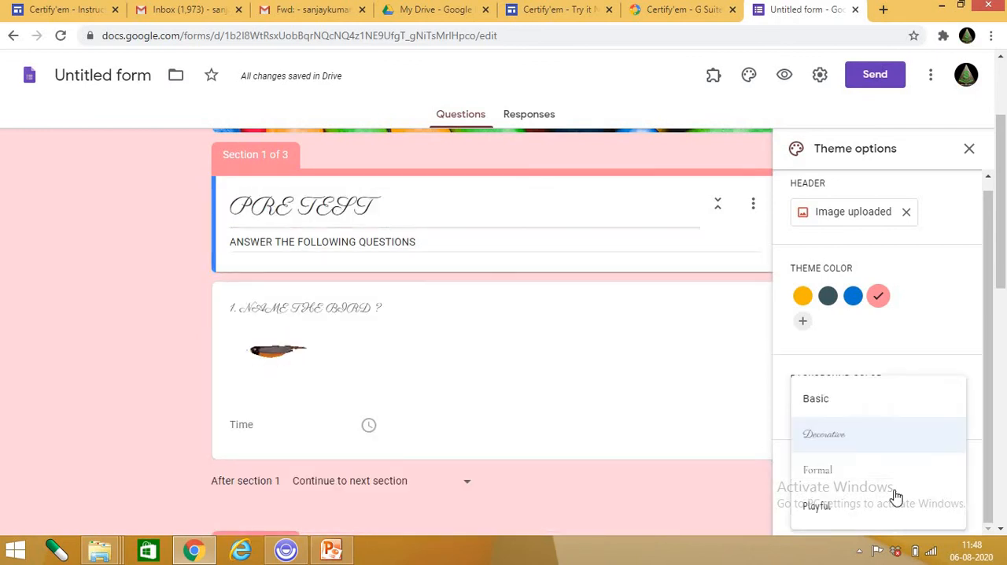
pyautogui.click(843, 407)
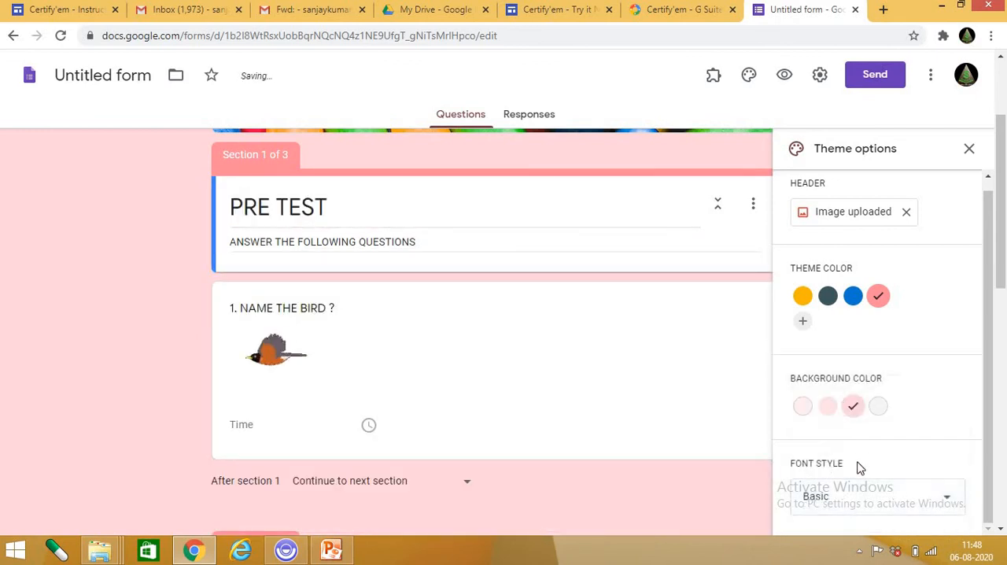
pyautogui.click(893, 499)
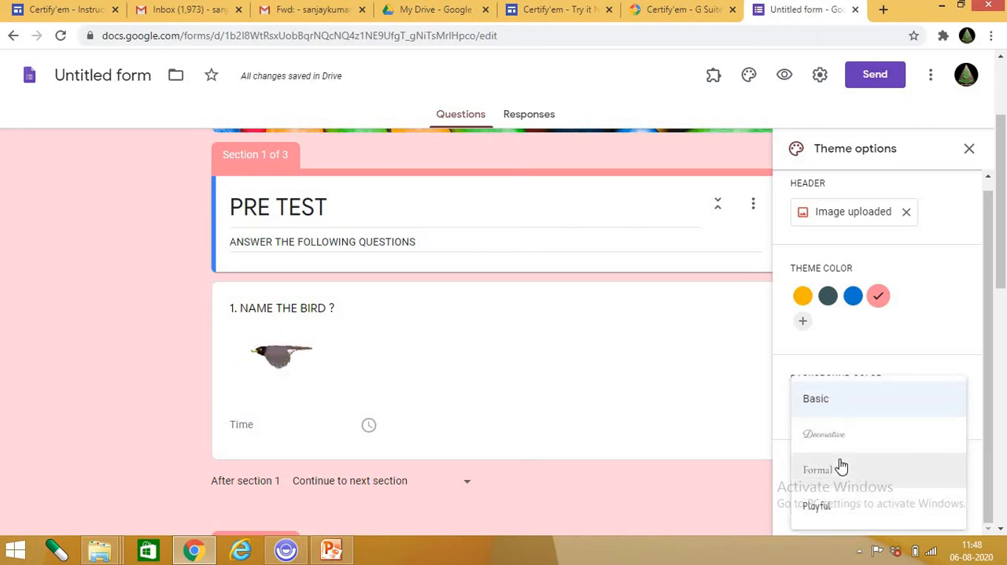
pyautogui.click(843, 472)
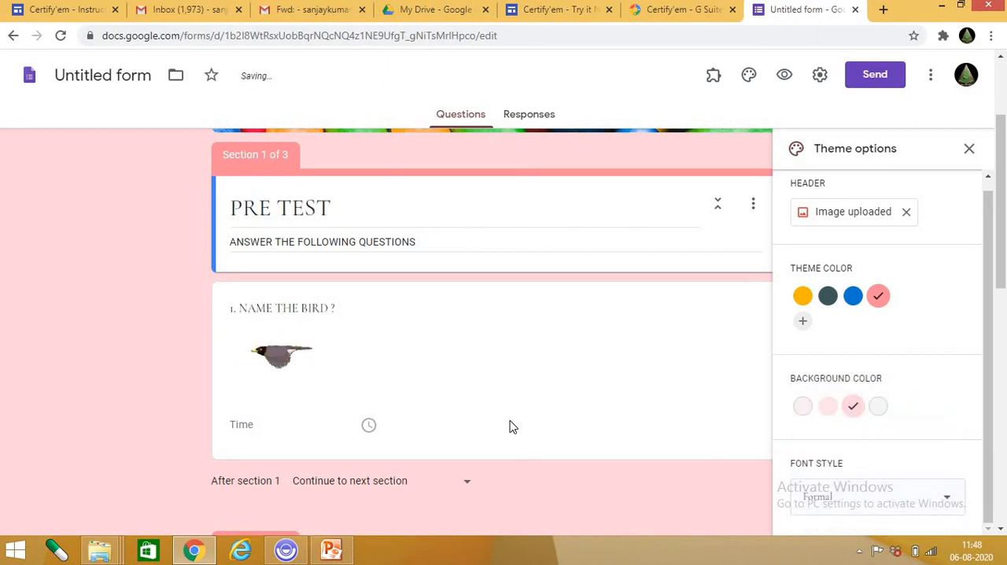
# Set the form's font style to Playful and check it on the title, question and section headings.
pyautogui.click(836, 498)
pyautogui.click(840, 508)
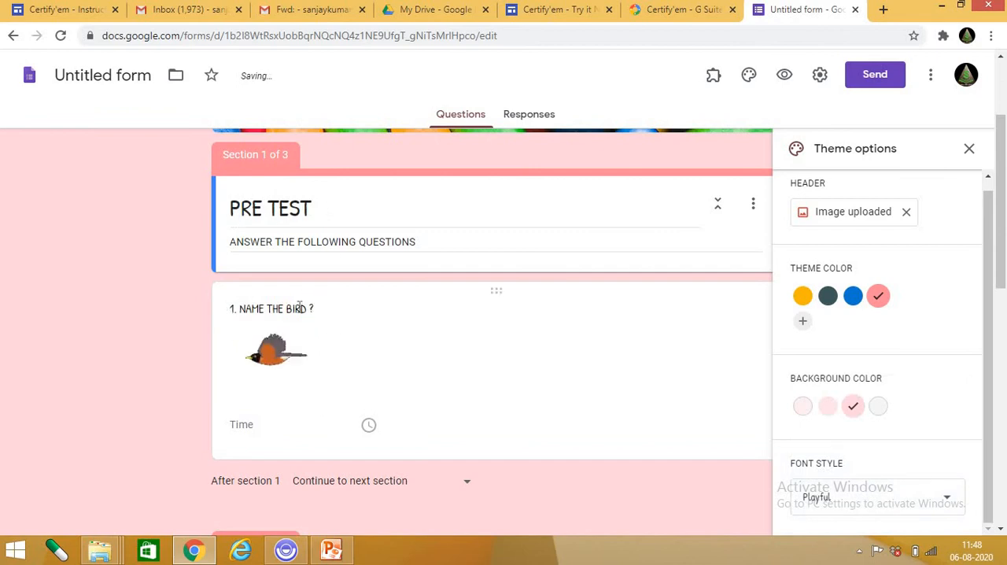
pyautogui.scroll(2, 350, 323)
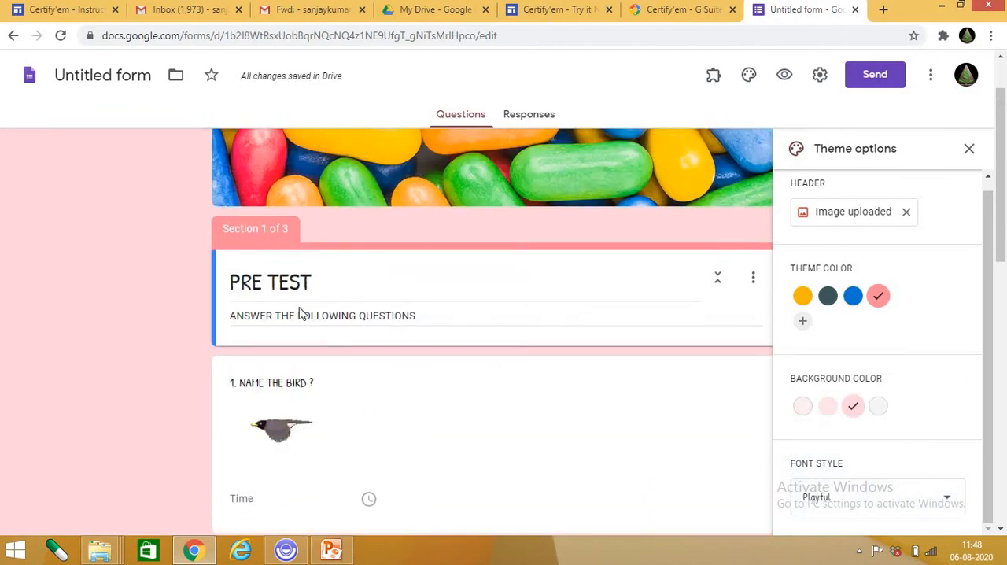
pyautogui.scroll(-4, 479, 310)
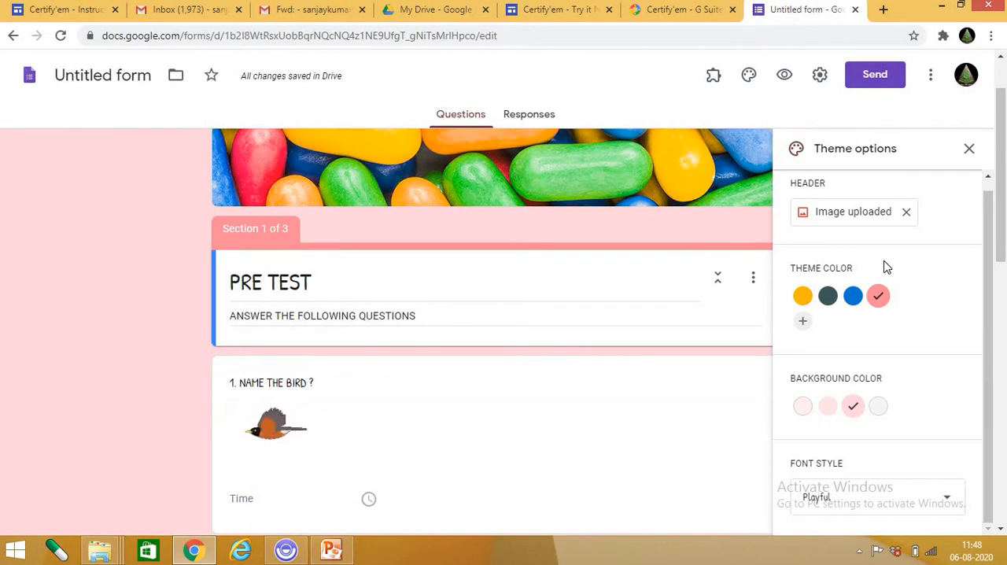
pyautogui.click(749, 78)
pyautogui.click(748, 78)
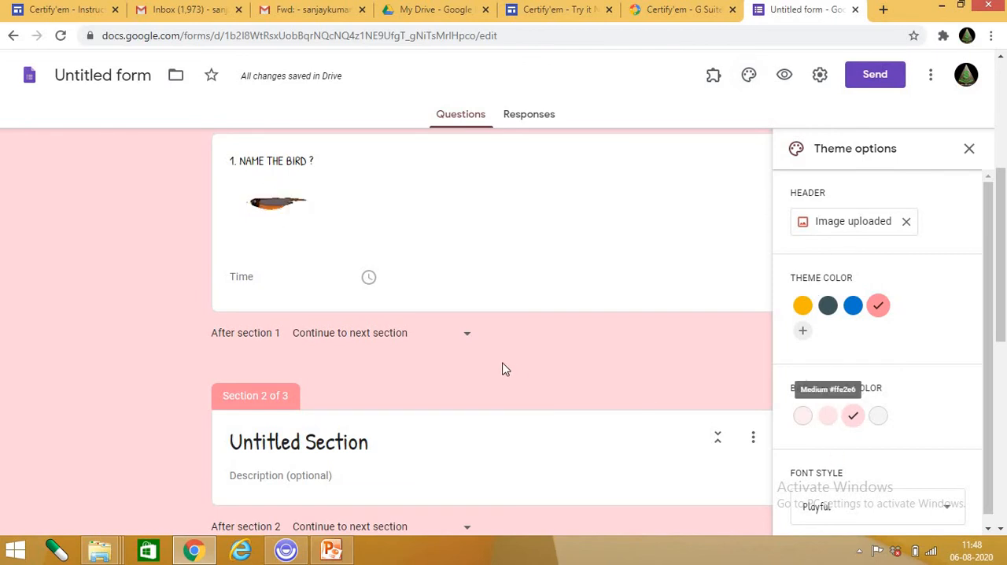
pyautogui.scroll(4, 503, 367)
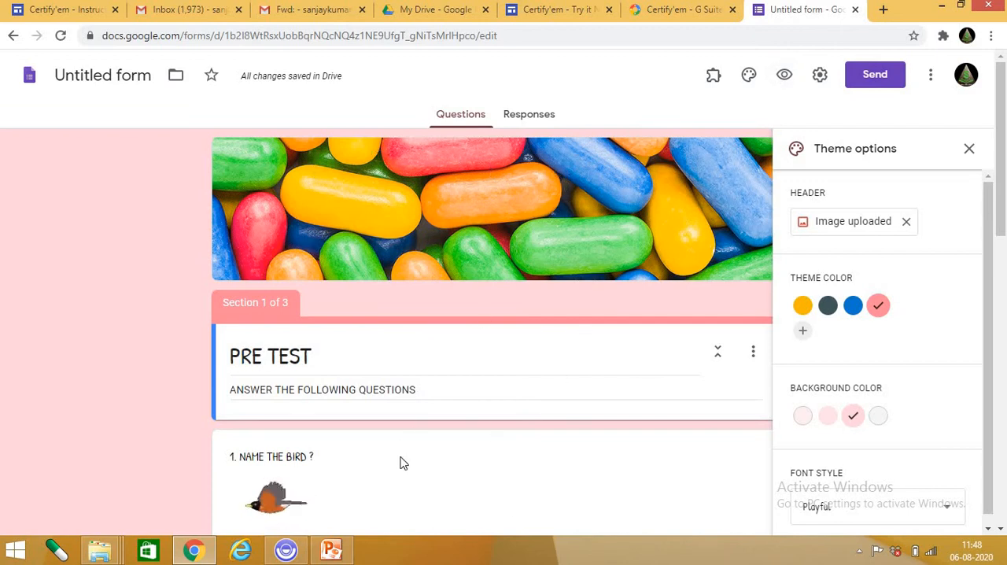
# Preview the PRE TEST form as respondents see it, and return to the form editor.
pyautogui.click(784, 77)
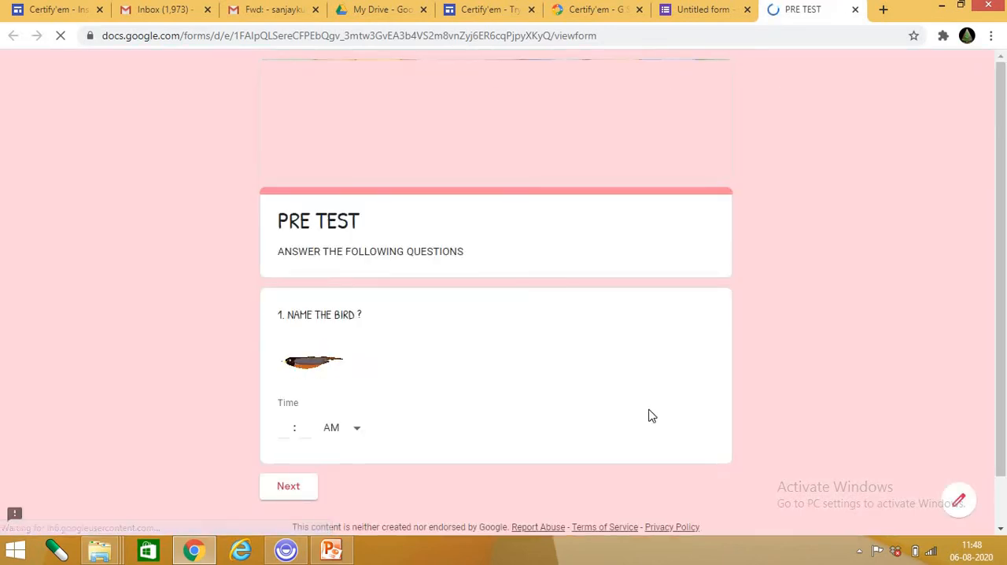
pyautogui.scroll(1, 751, 447)
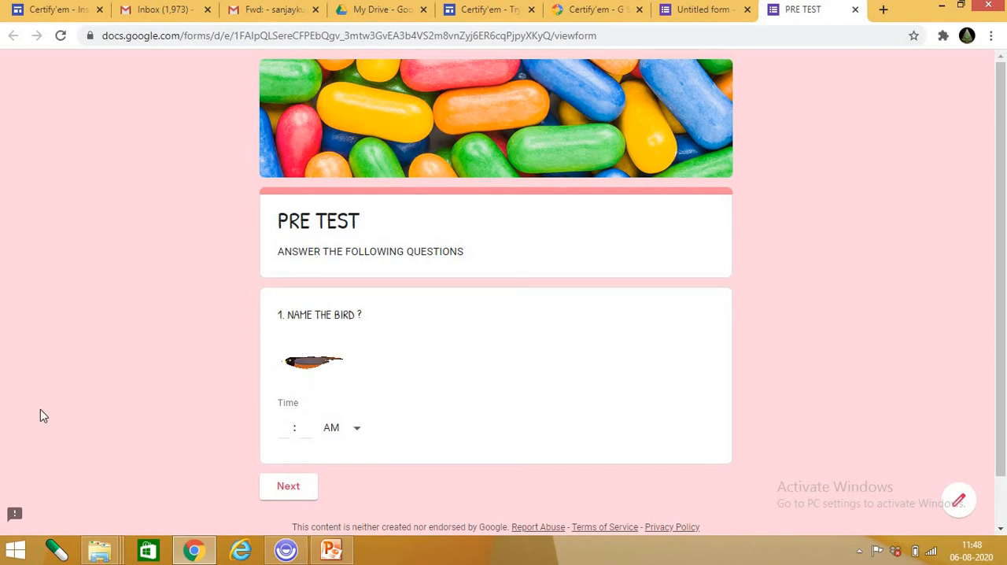
pyautogui.click(705, 9)
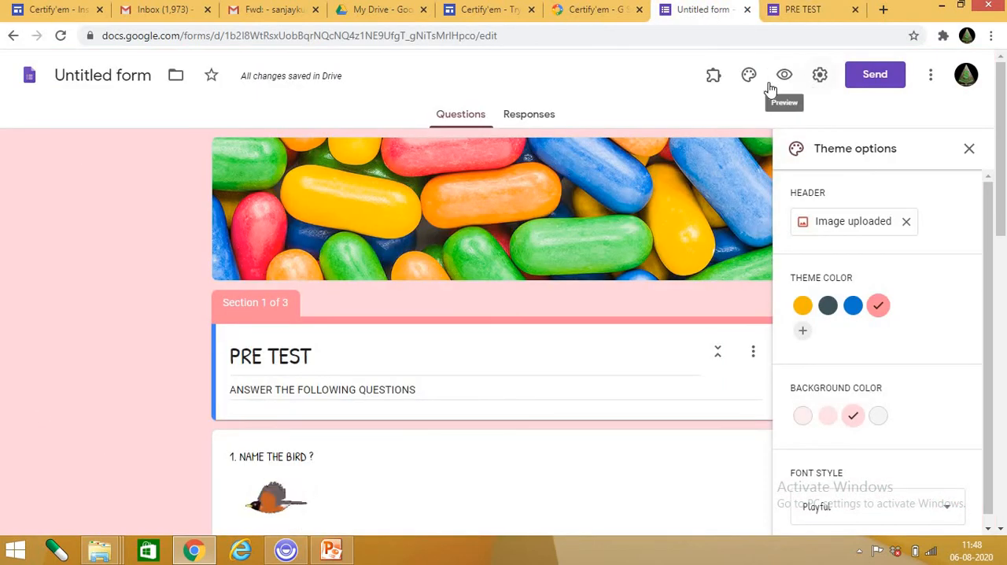
# In the form's general settings, enable collecting email addresses and set response receipts to Always.
pyautogui.click(820, 75)
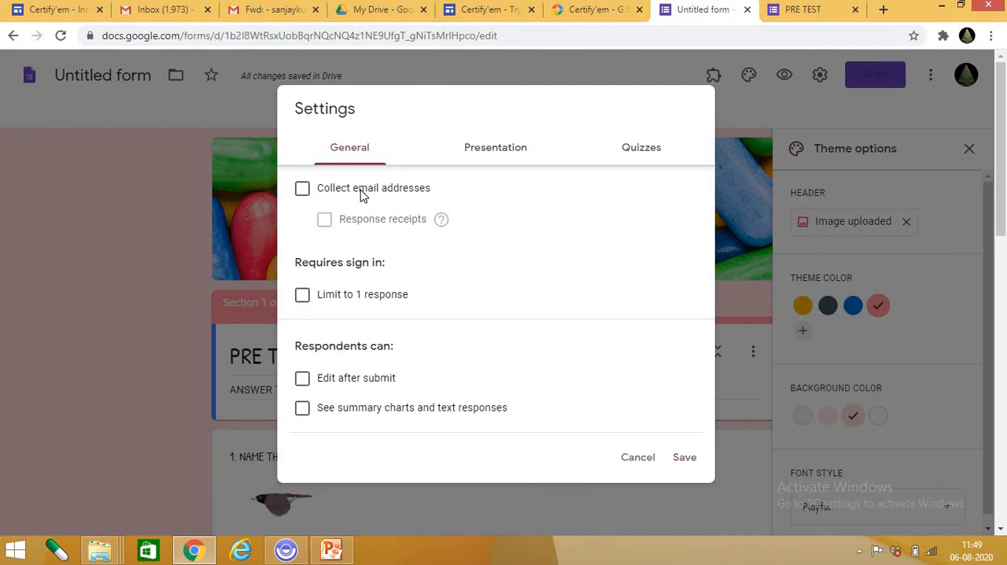
pyautogui.click(304, 190)
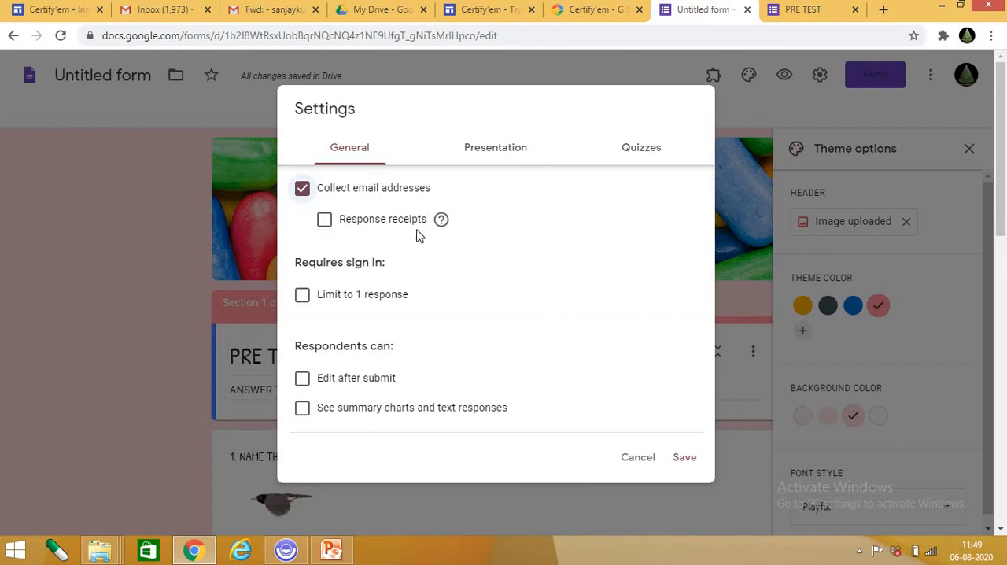
pyautogui.click(325, 222)
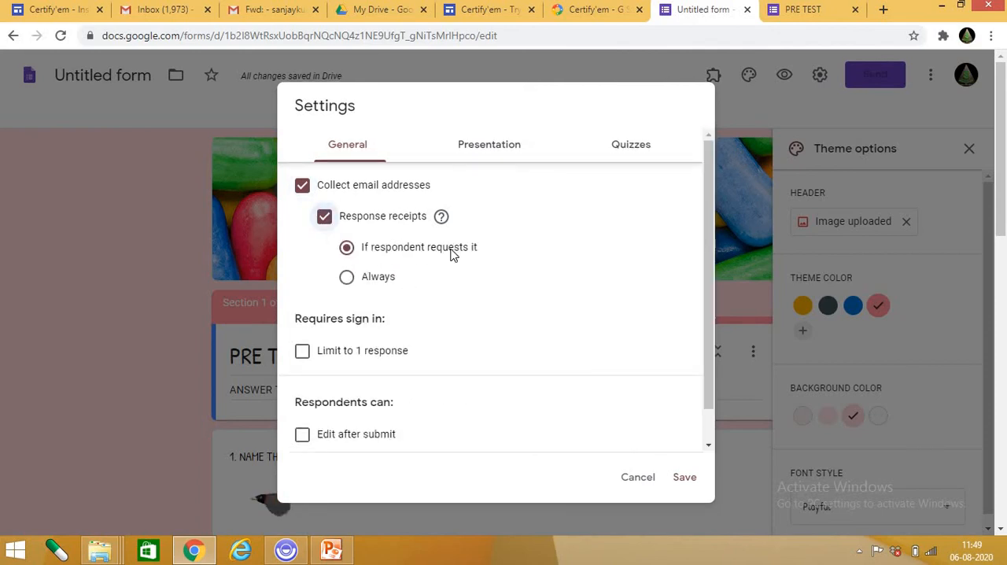
pyautogui.click(349, 279)
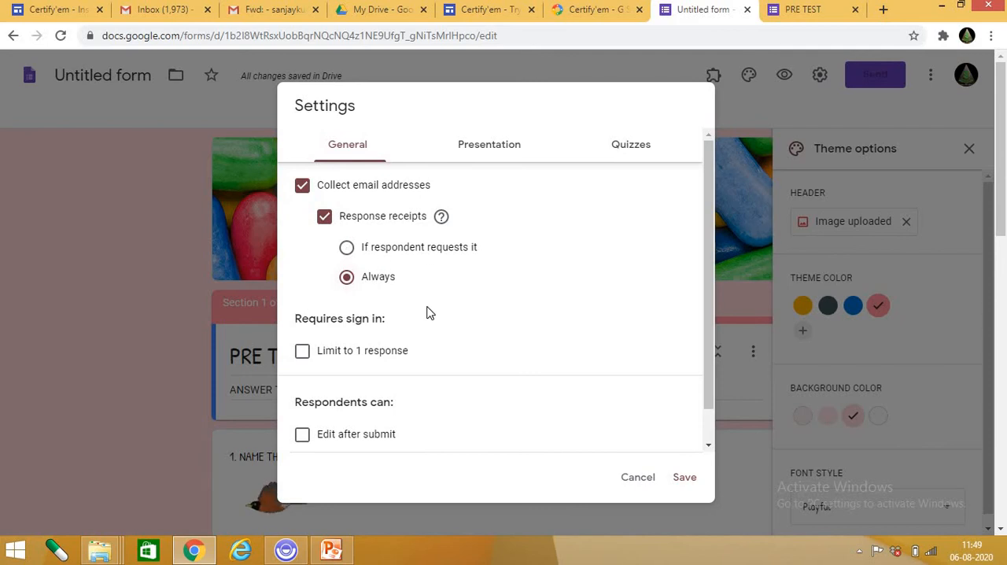
# Limit respondents to 1 response and allow them to edit after submitting.
pyautogui.scroll(-1, 429, 313)
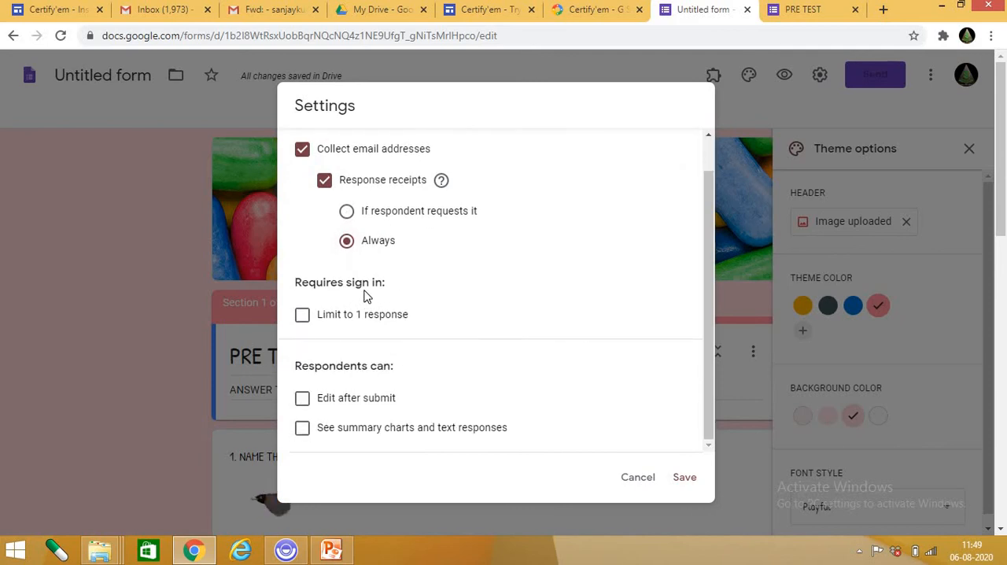
pyautogui.click(306, 316)
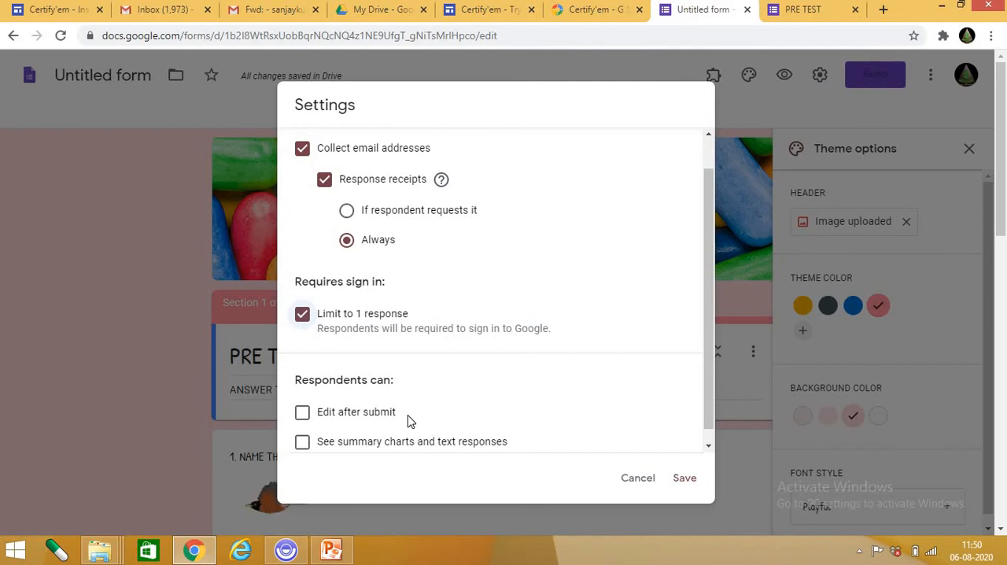
pyautogui.click(303, 418)
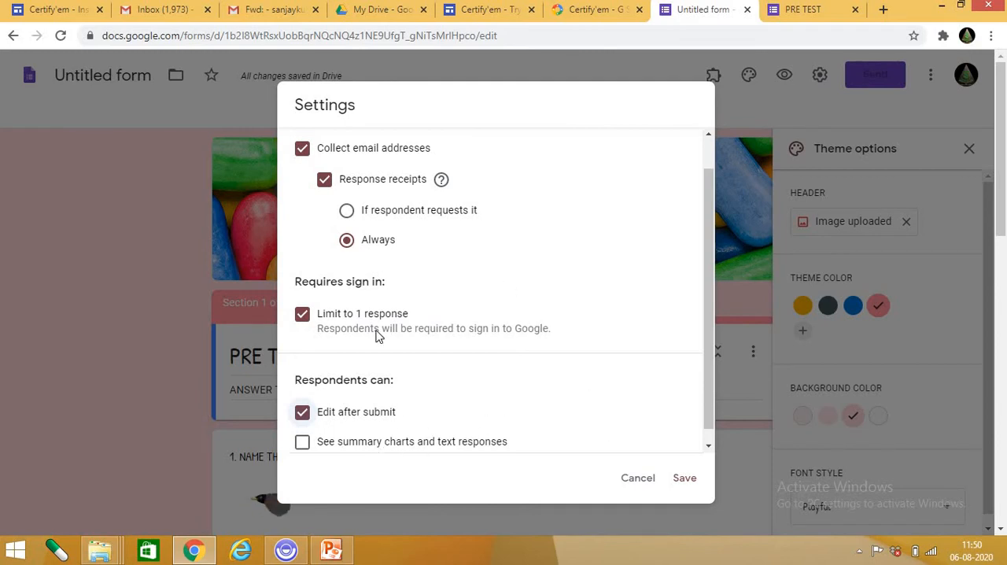
pyautogui.scroll(1, 378, 334)
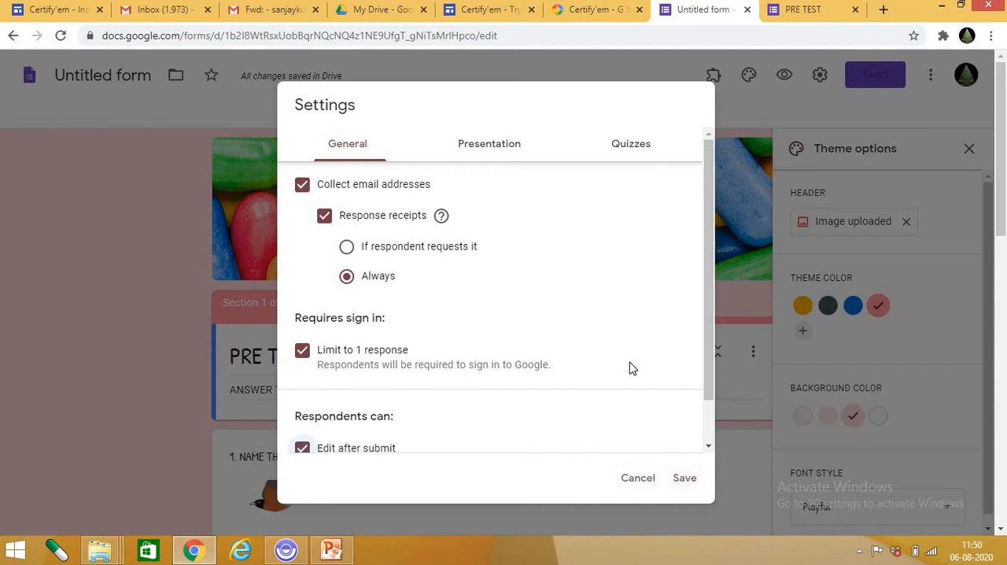
# Look over the presentation settings, turn on Make this a quiz, and review the grade release and respondent visibility options.
pyautogui.click(490, 146)
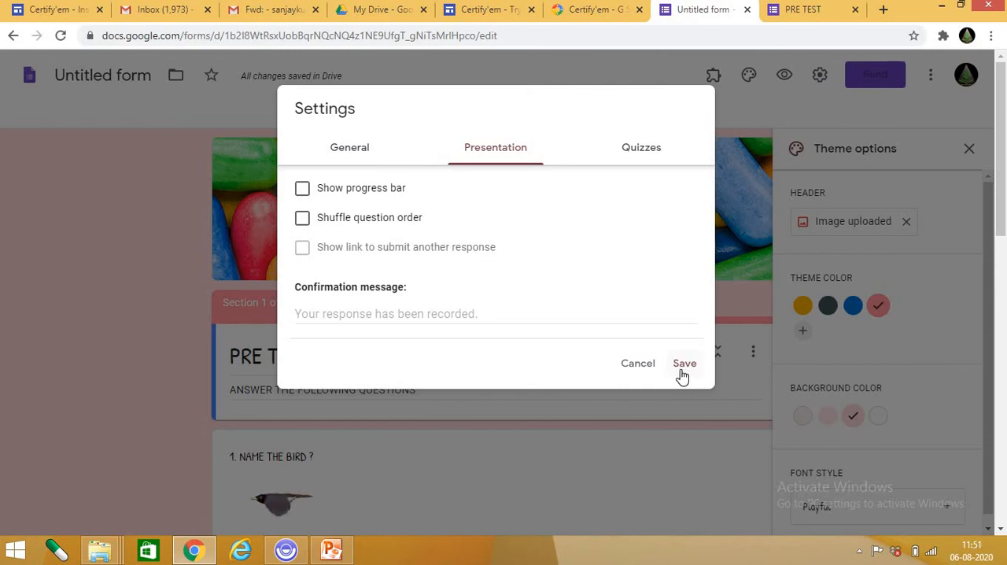
pyautogui.click(657, 153)
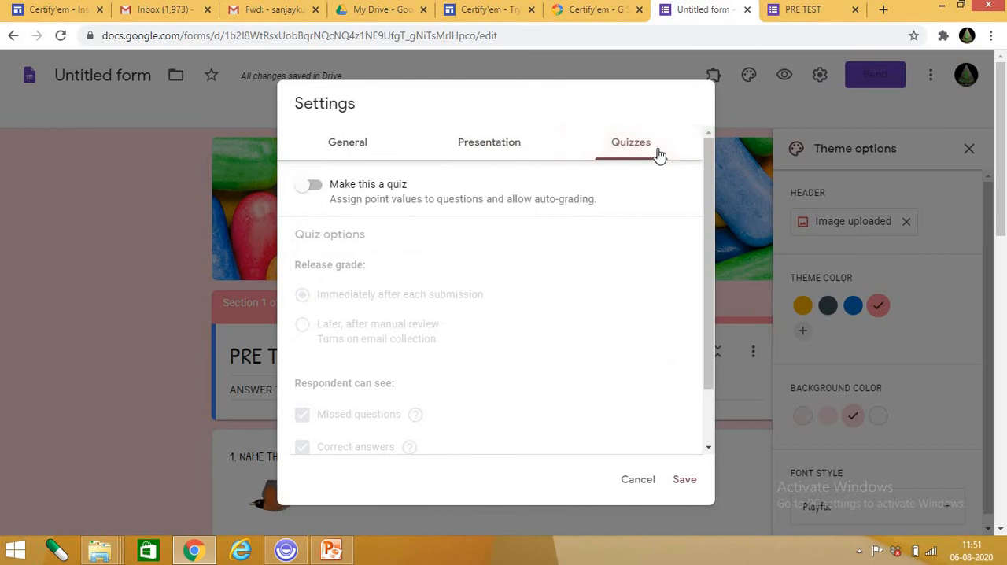
pyautogui.click(317, 187)
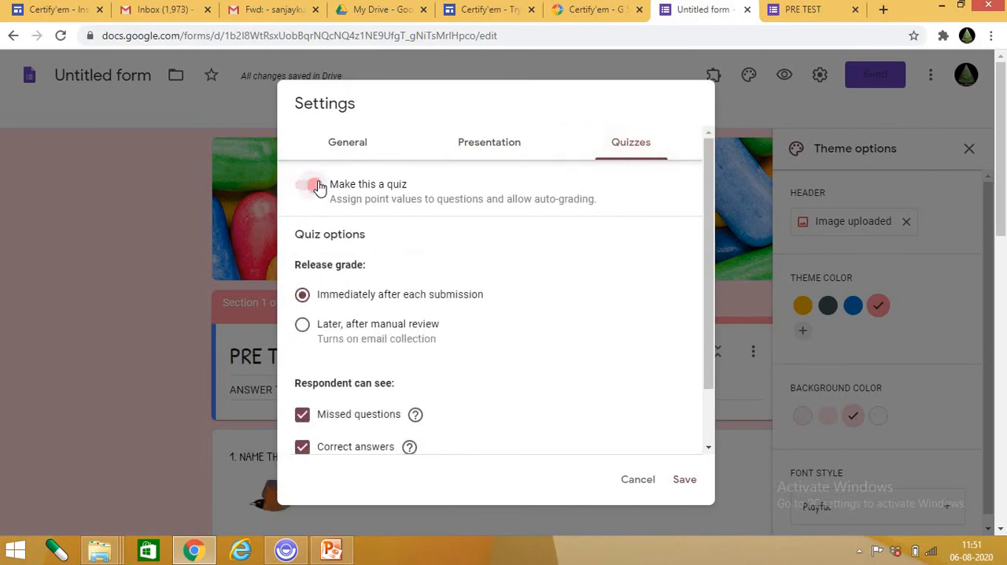
pyautogui.click(303, 188)
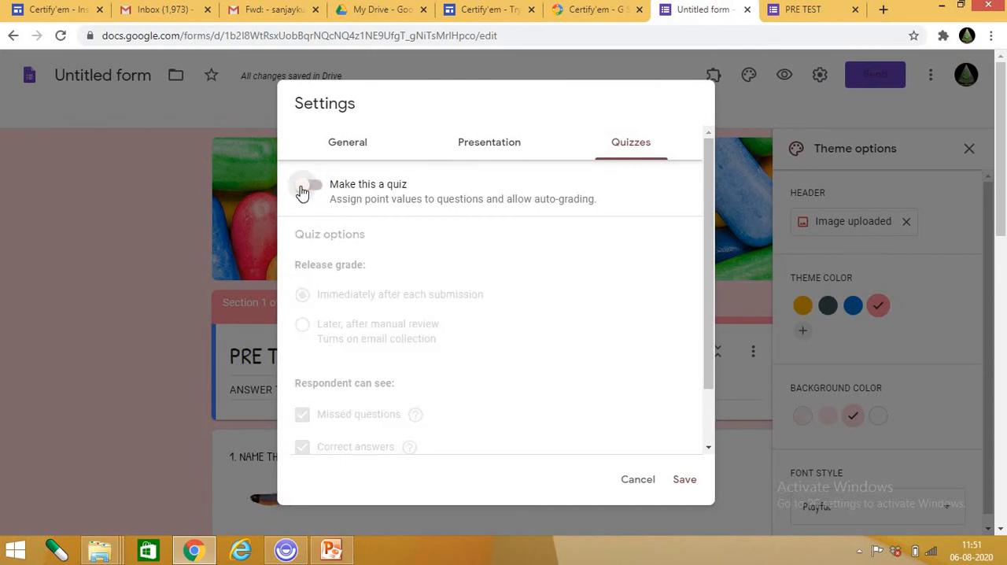
pyautogui.click(317, 189)
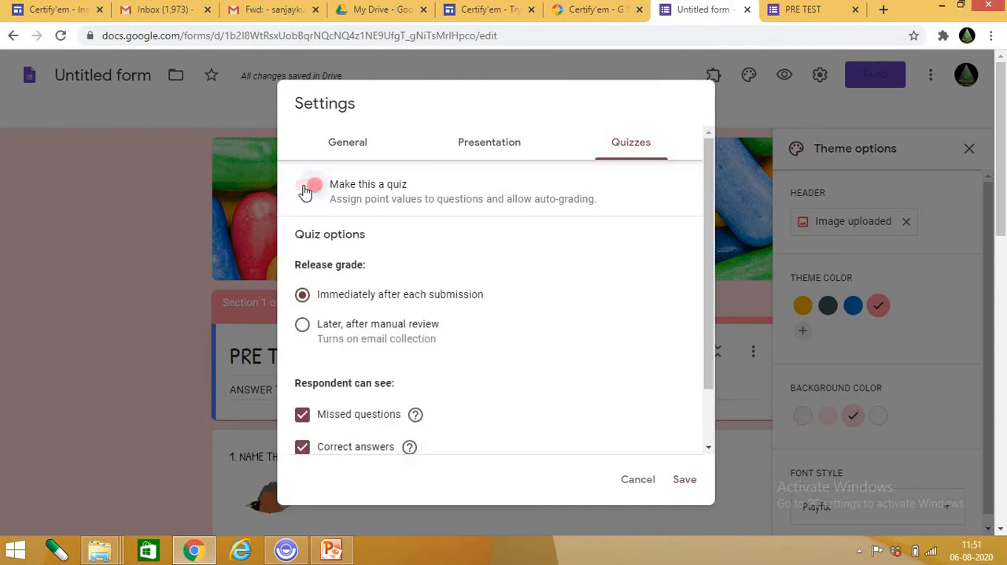
pyautogui.click(316, 189)
pyautogui.click(316, 188)
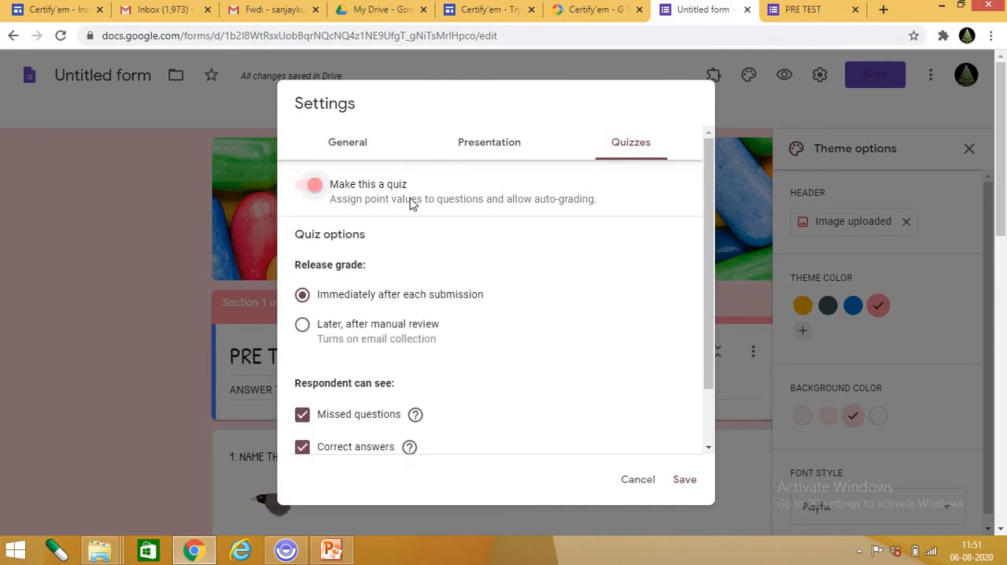
pyautogui.scroll(-2, 416, 413)
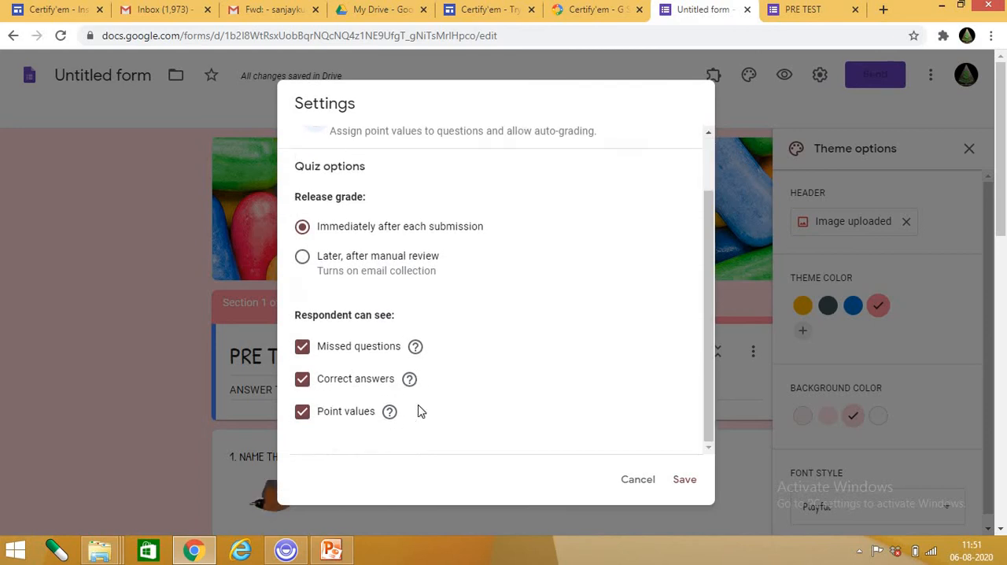
pyautogui.scroll(2, 418, 394)
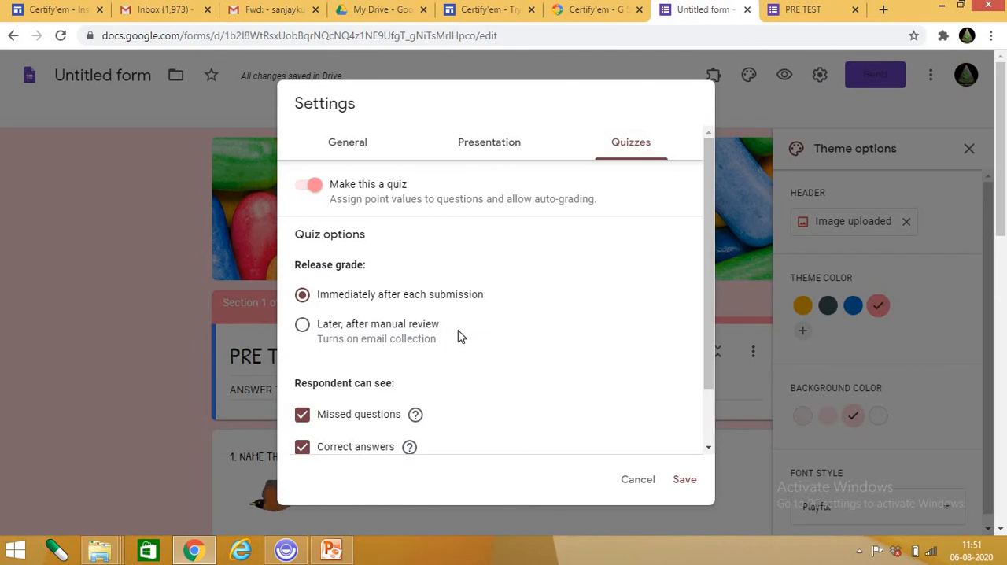
pyautogui.scroll(-1, 460, 337)
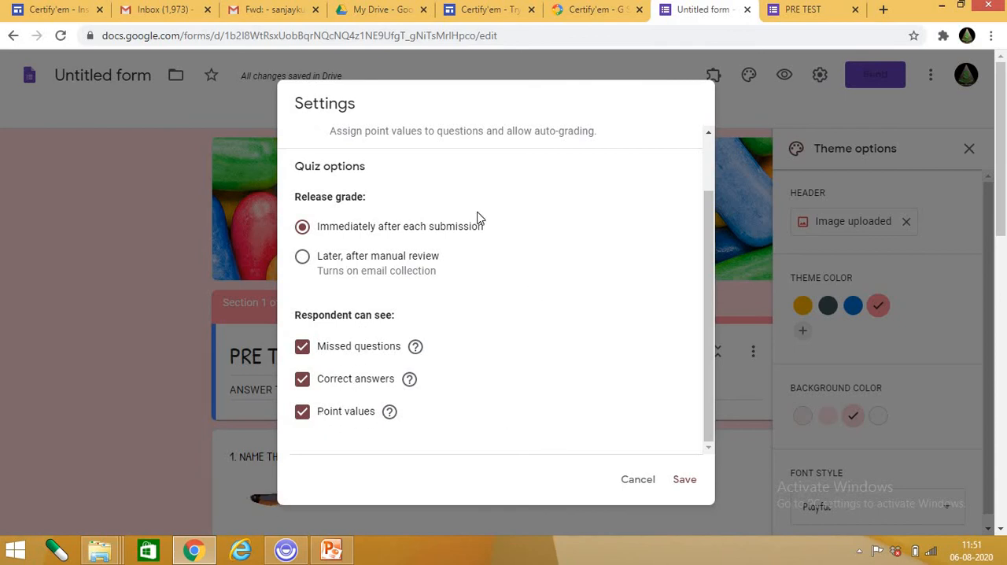
# Recheck the presentation and quiz settings, save the form settings as a quiz, and close the theme options.
pyautogui.scroll(2, 417, 326)
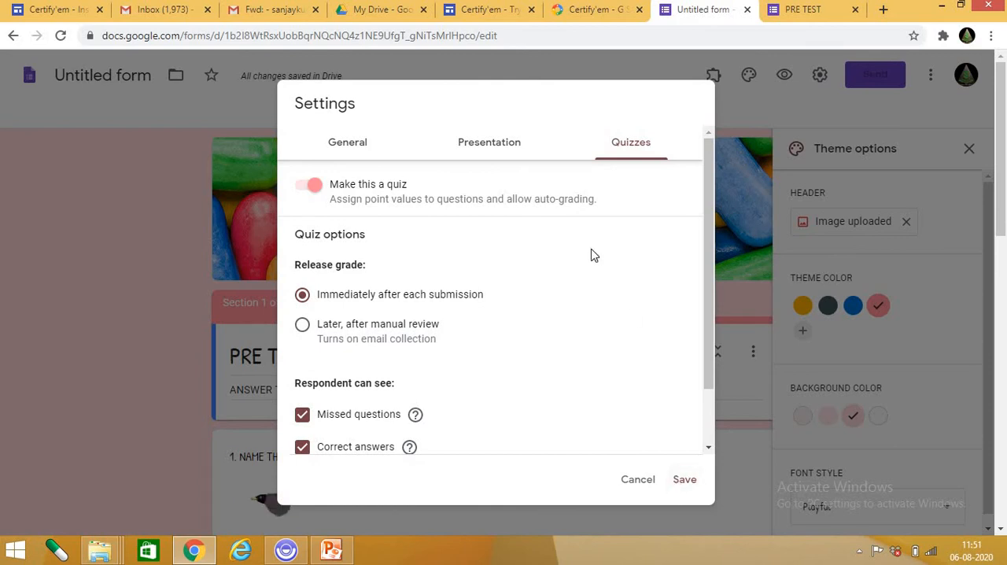
pyautogui.click(483, 152)
pyautogui.click(642, 153)
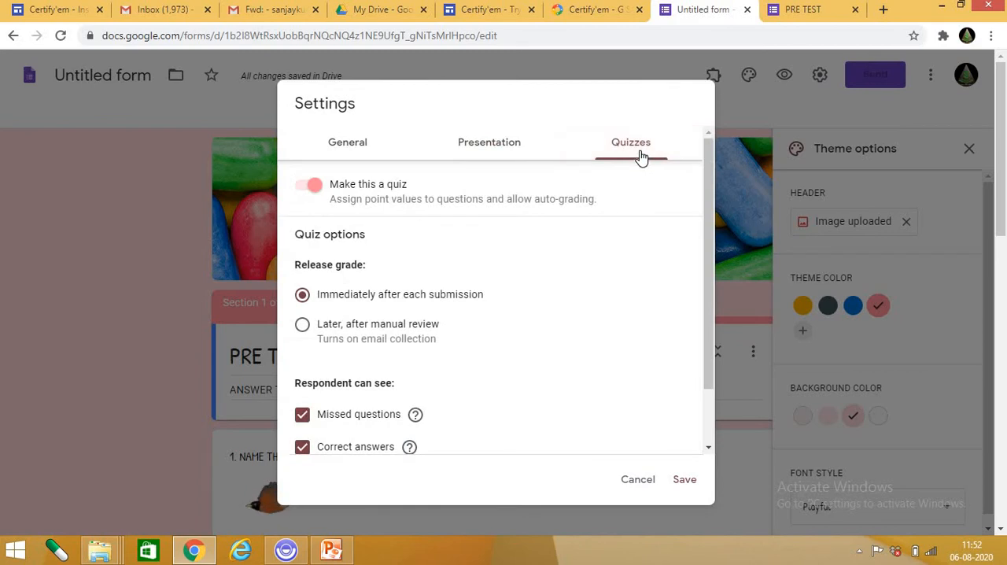
pyautogui.click(684, 479)
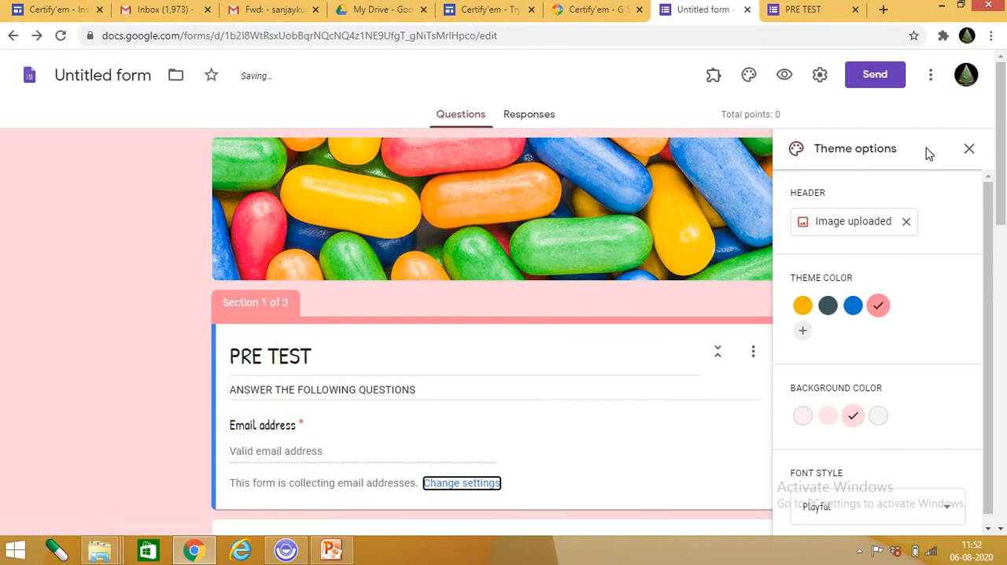
pyautogui.click(970, 151)
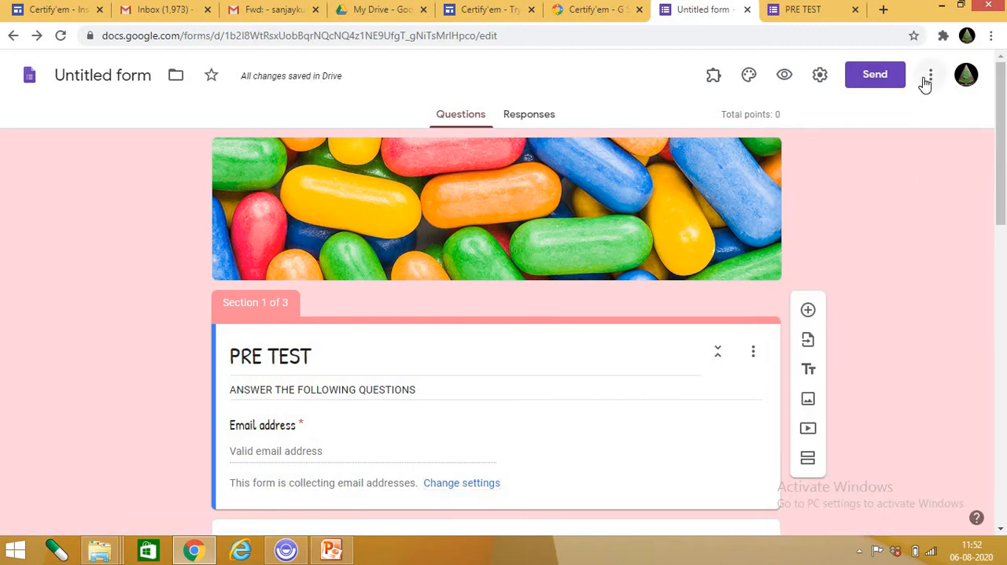
# Try to add a suggested contact as a collaborator with the Editor role, and cancel the invitation.
pyautogui.click(930, 78)
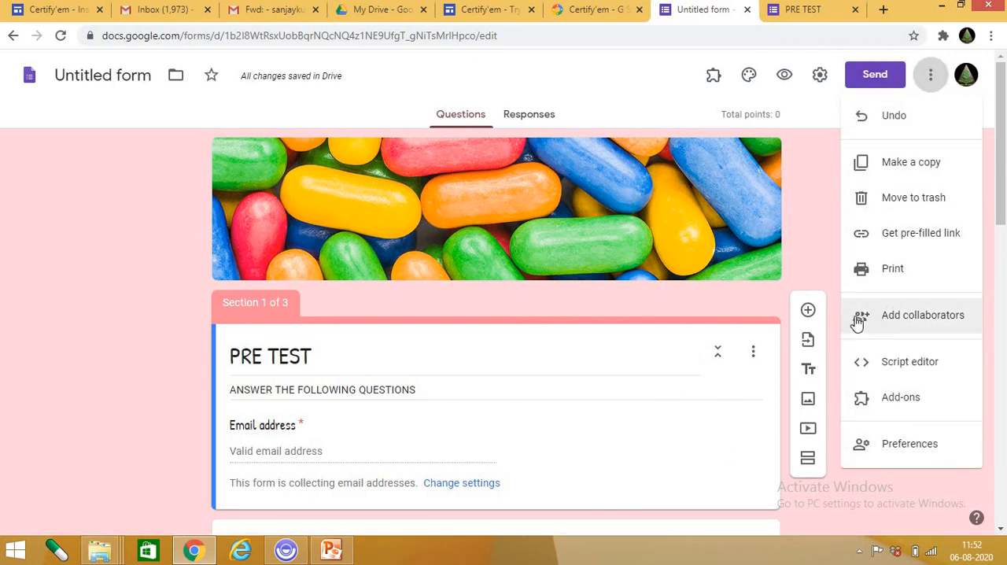
pyautogui.click(912, 317)
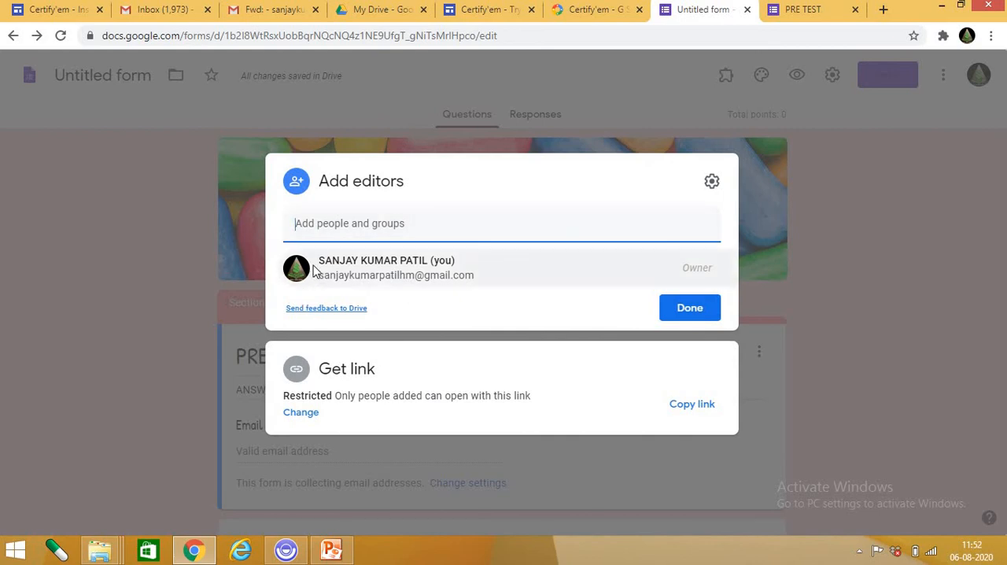
pyautogui.click(349, 224)
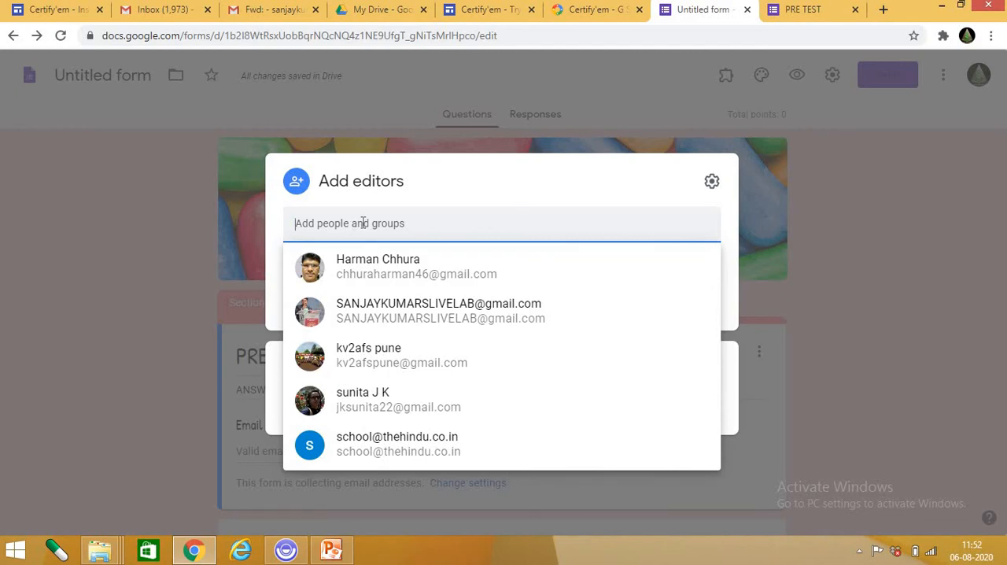
pyautogui.click(375, 269)
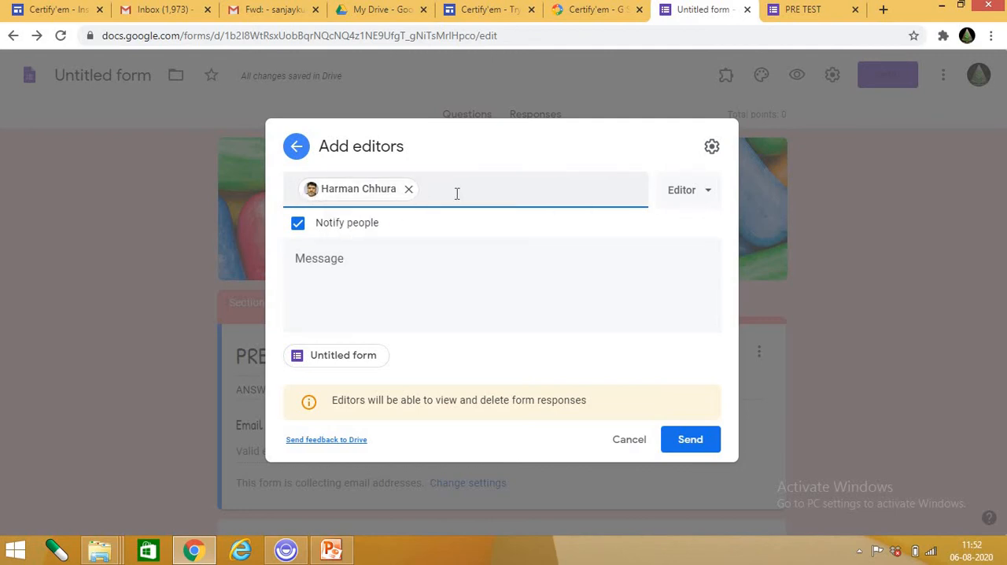
pyautogui.click(683, 193)
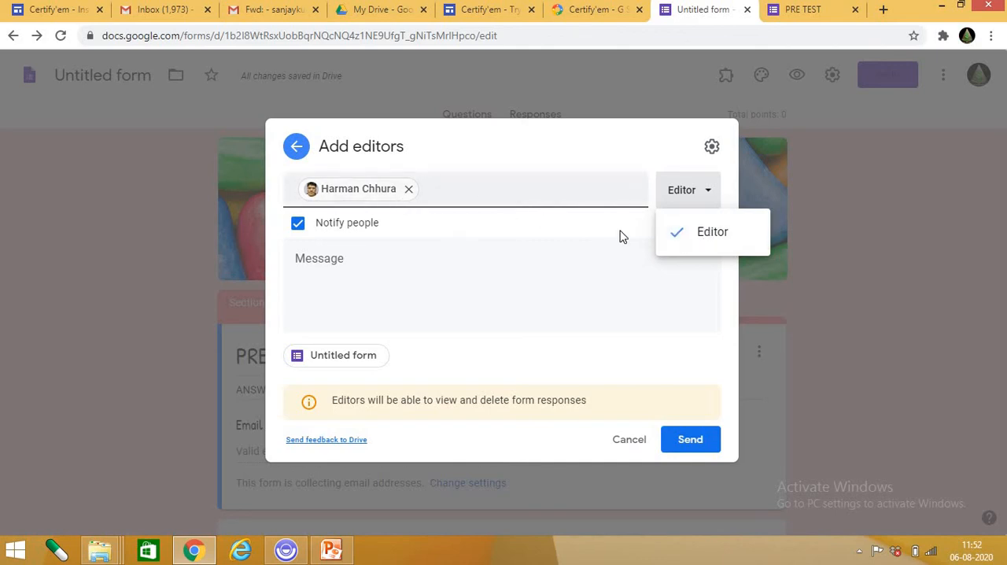
pyautogui.click(714, 234)
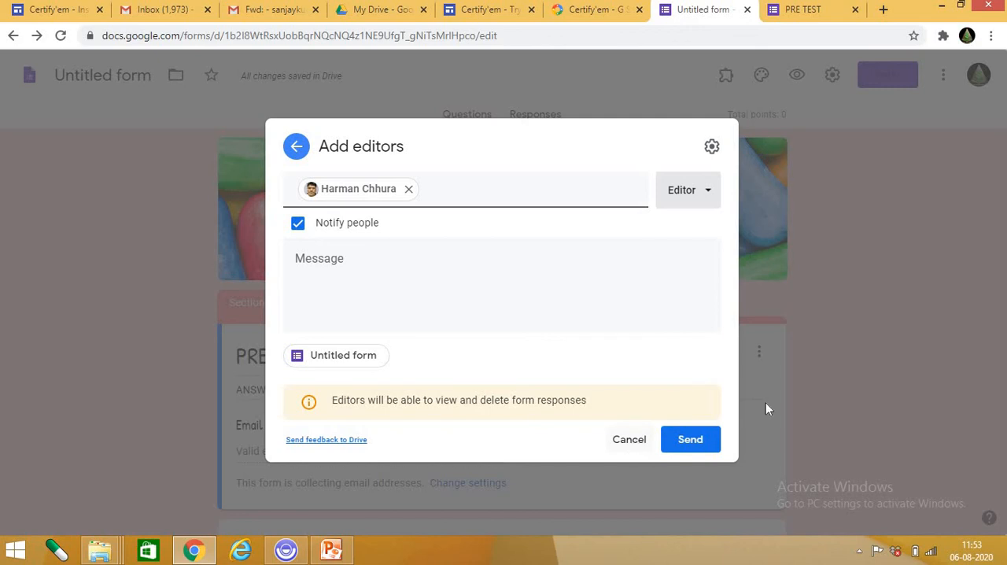
pyautogui.click(632, 441)
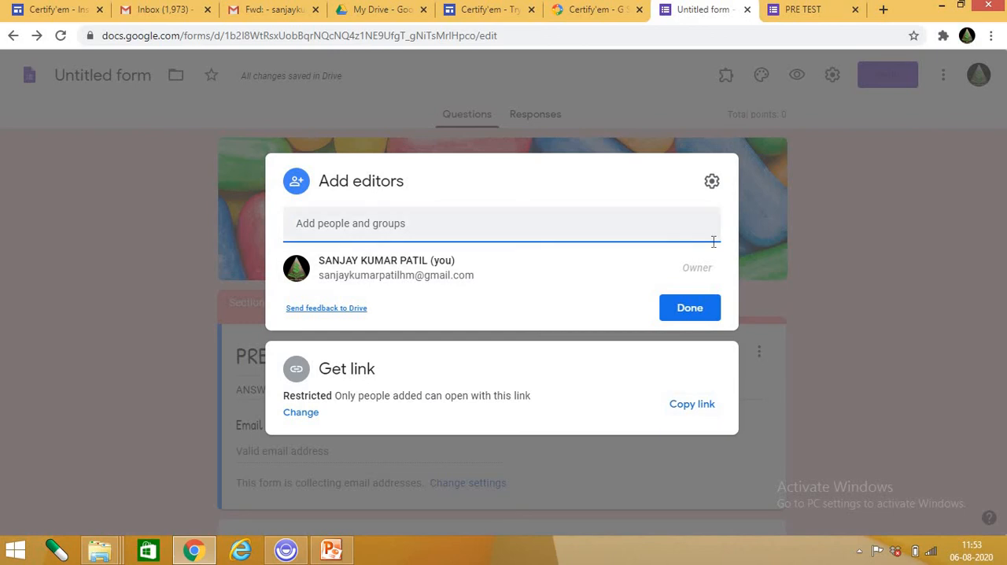
pyautogui.click(863, 217)
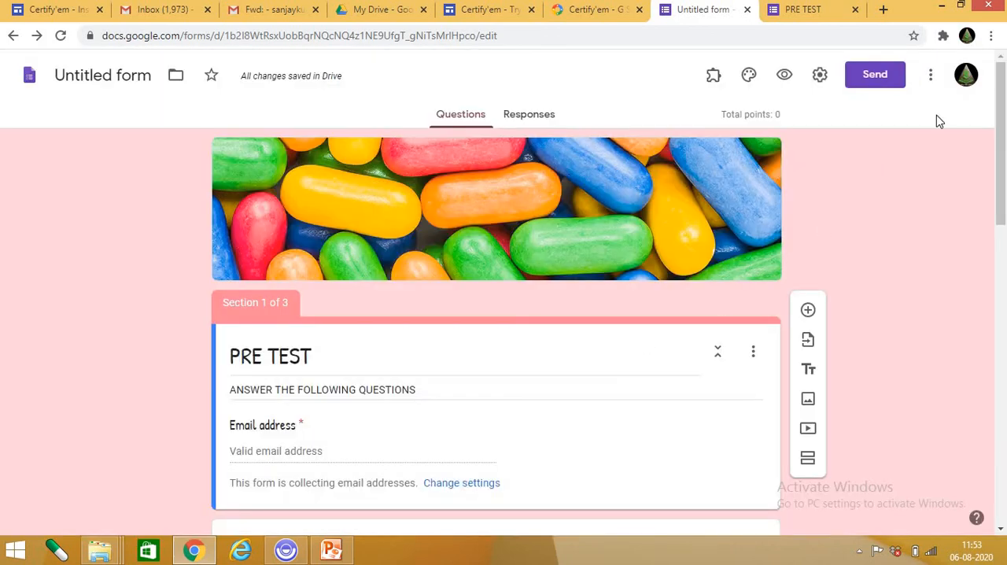
# Browse the Forms add-ons offered in the G Suite Marketplace.
pyautogui.click(931, 77)
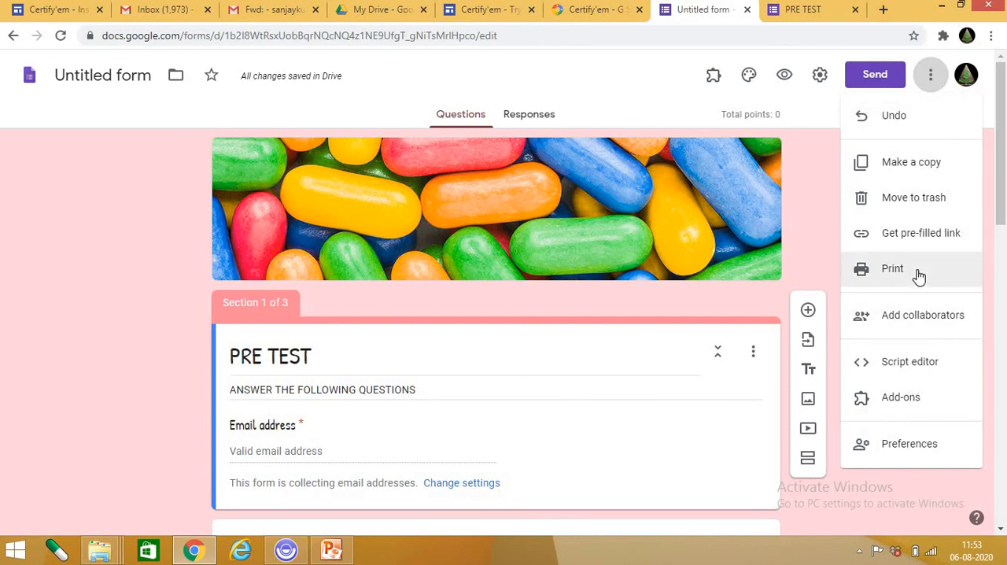
pyautogui.click(901, 397)
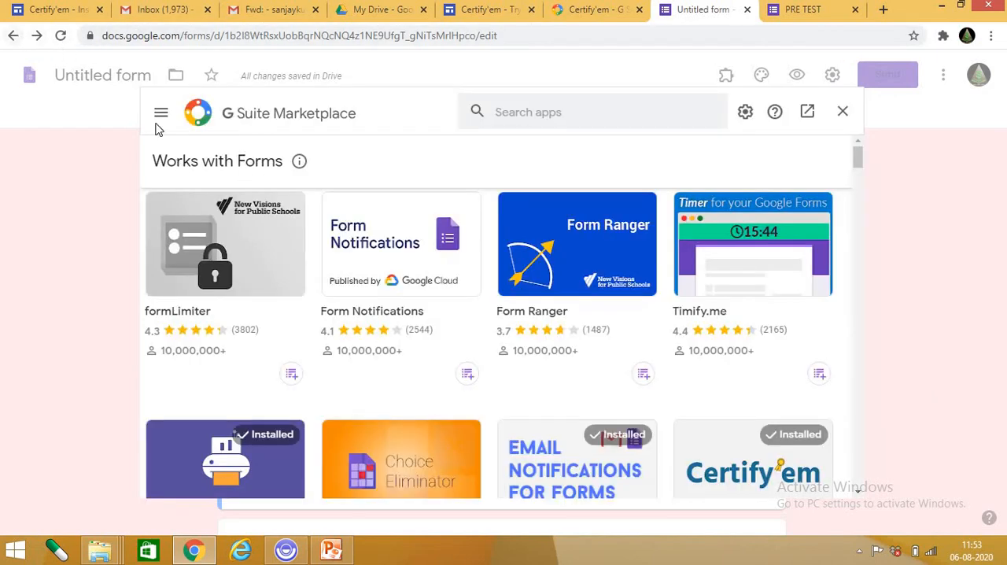
pyautogui.scroll(-5, 508, 324)
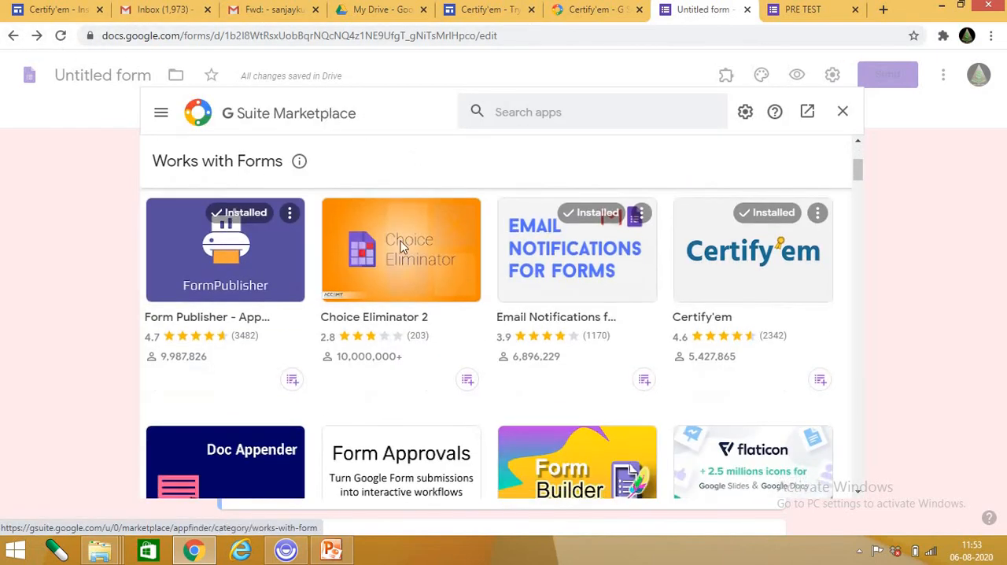
pyautogui.scroll(4, 508, 325)
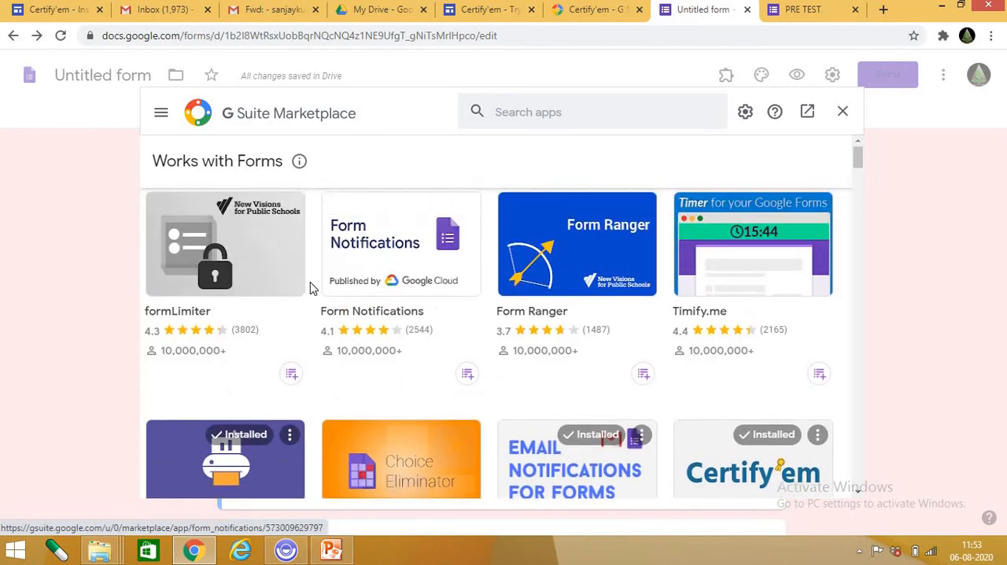
pyautogui.scroll(-5, 641, 312)
pyautogui.scroll(-6, 634, 331)
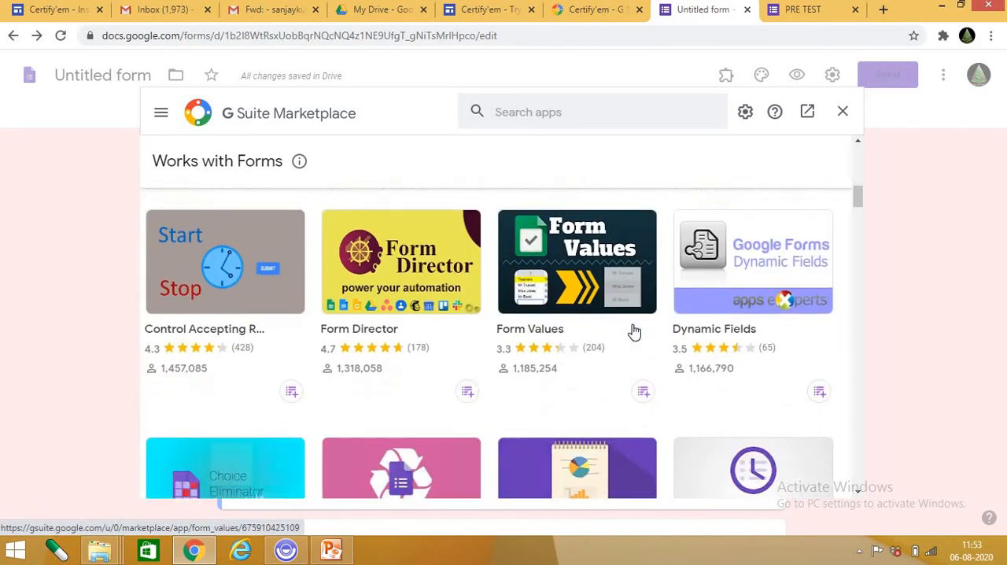
pyautogui.scroll(7, 634, 330)
pyautogui.scroll(5, 634, 331)
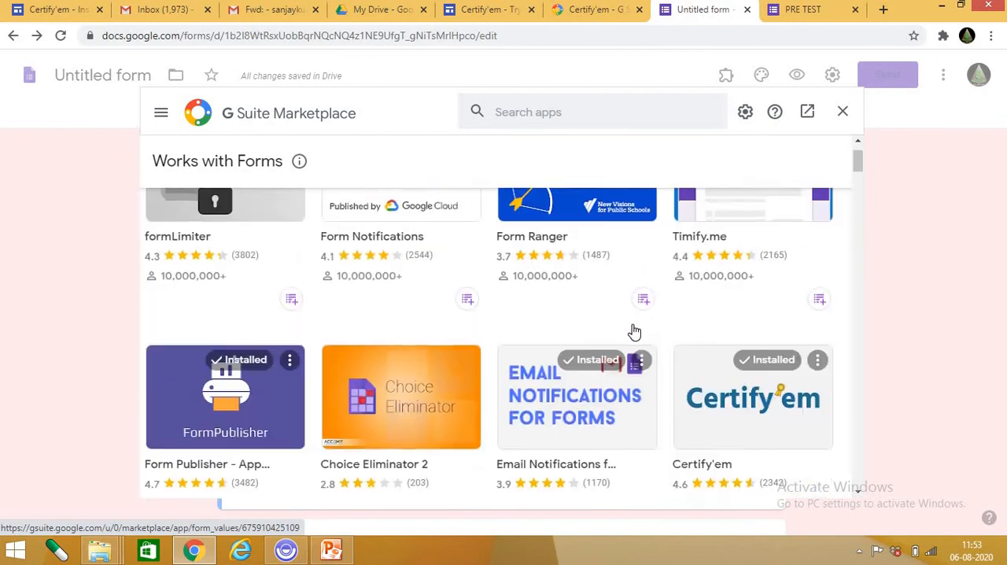
# Search the marketplace for Certify'em, view the add-on's details page, and close the marketplace.
pyautogui.click(564, 110)
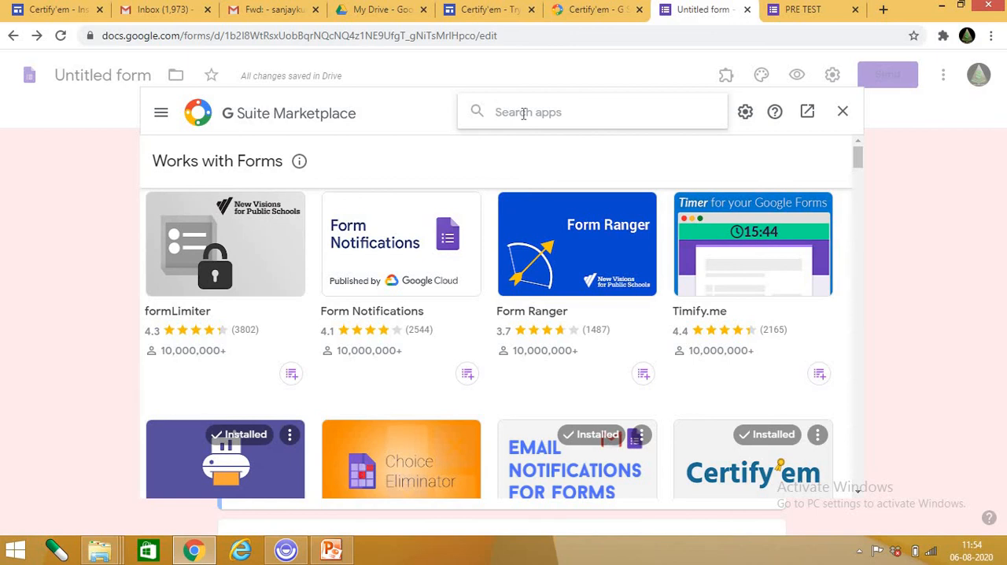
pyautogui.write('C')
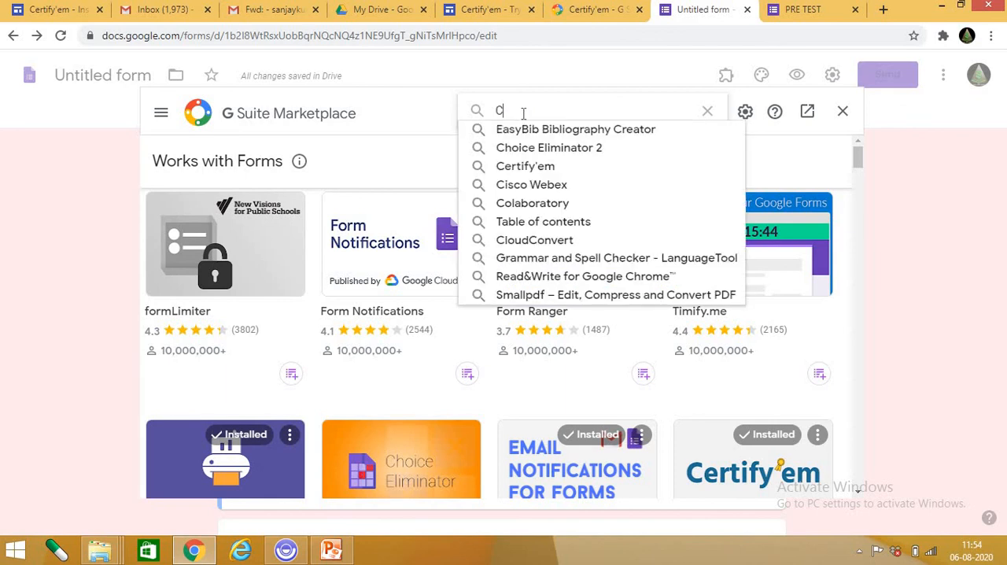
pyautogui.write('ERT')
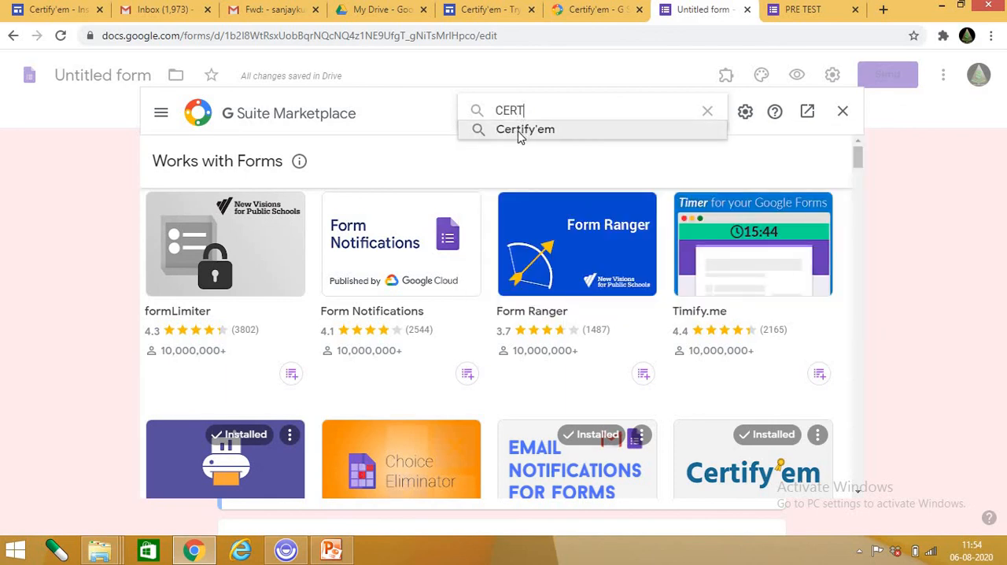
pyautogui.click(518, 133)
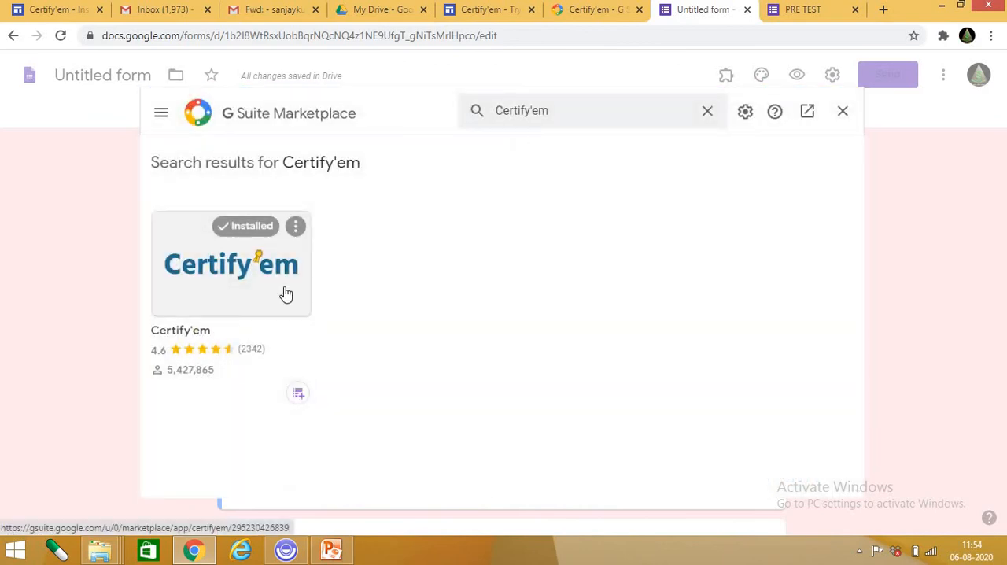
pyautogui.click(249, 288)
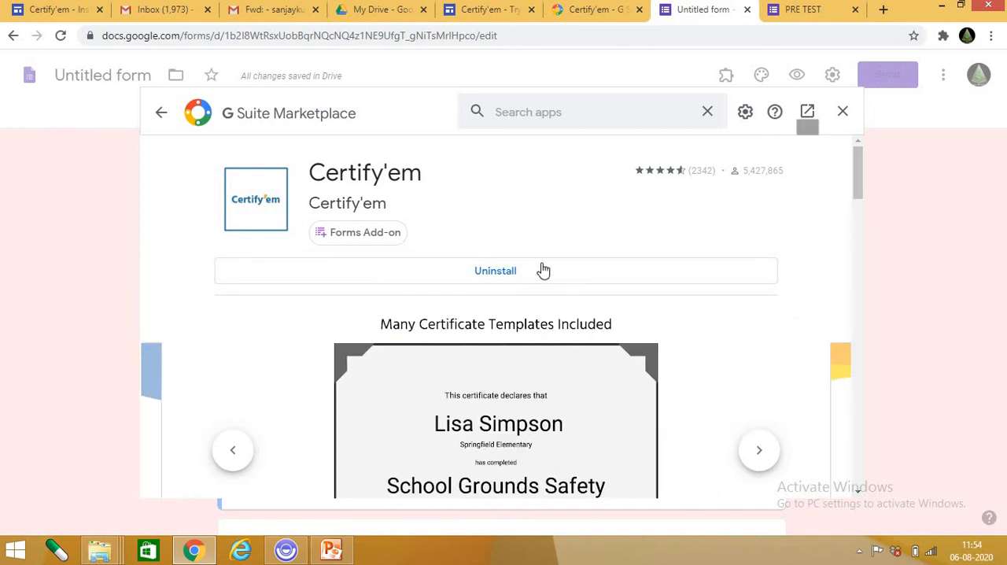
pyautogui.click(843, 115)
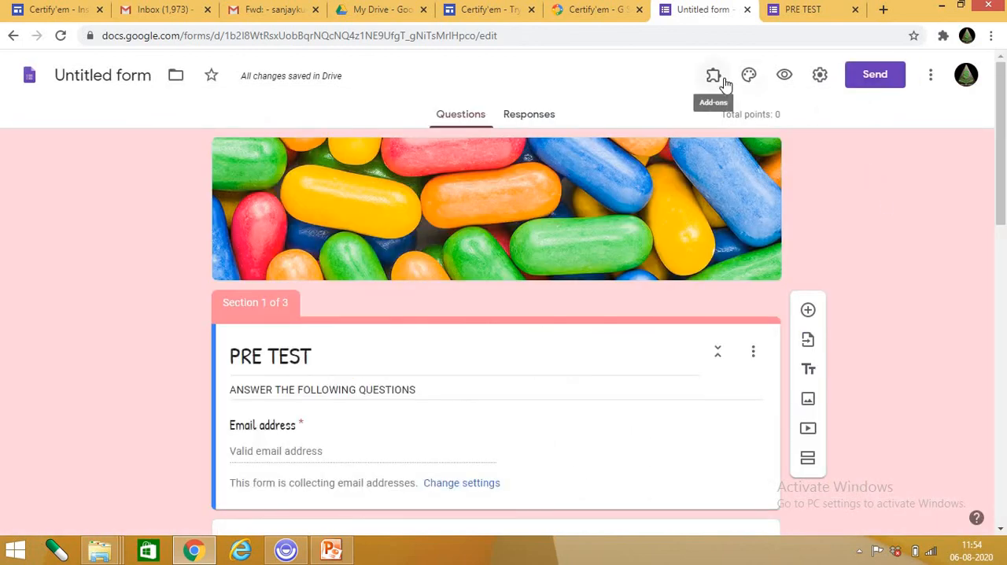
# Open the installed Certify'em add-on from the form to check its available options, and close it.
pyautogui.click(931, 74)
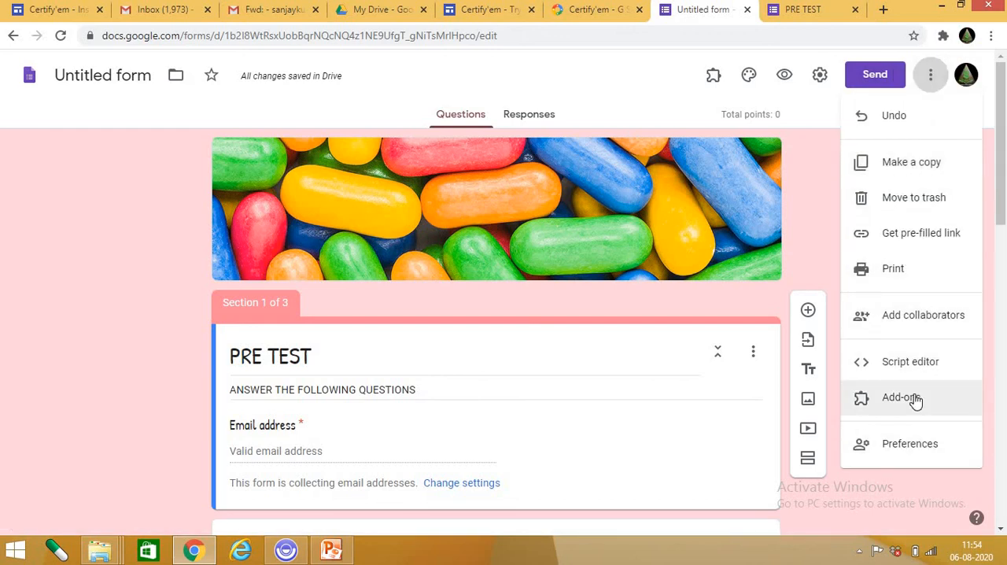
pyautogui.click(816, 160)
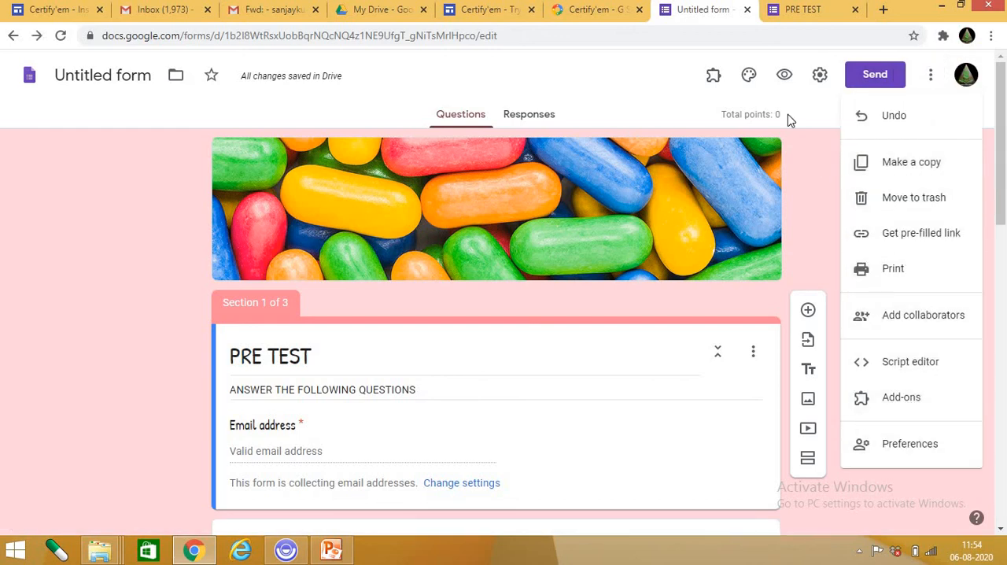
pyautogui.click(713, 76)
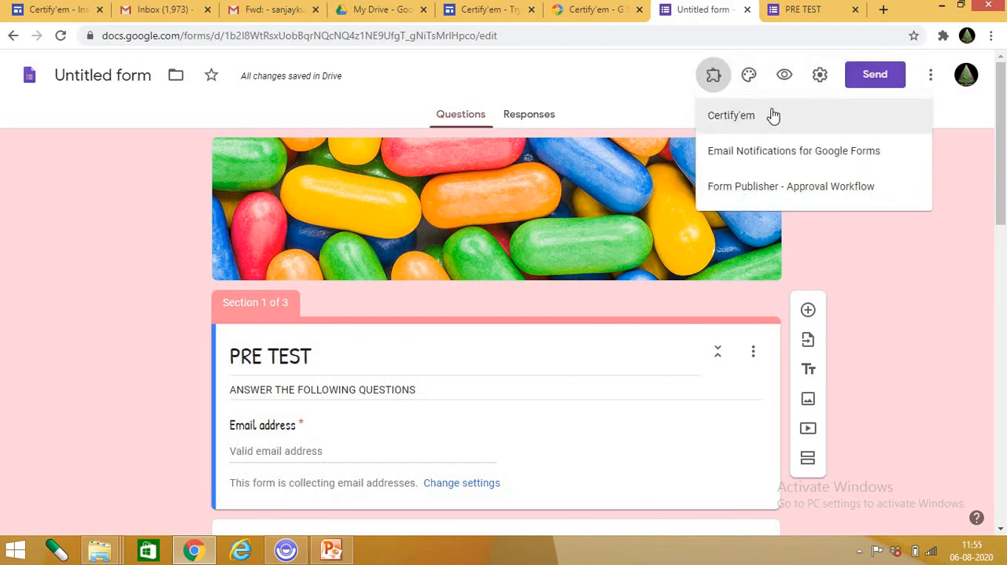
pyautogui.click(732, 116)
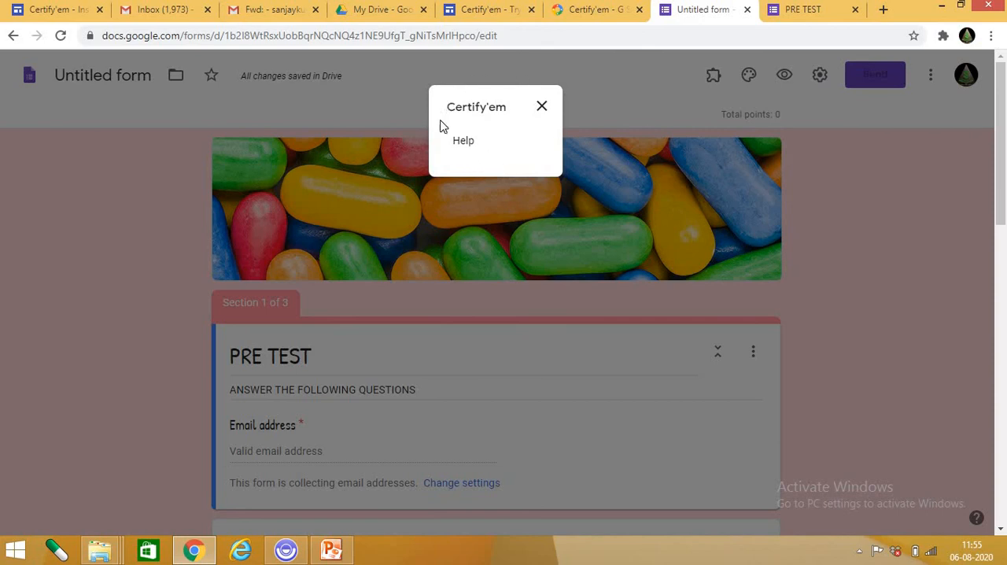
pyautogui.click(542, 107)
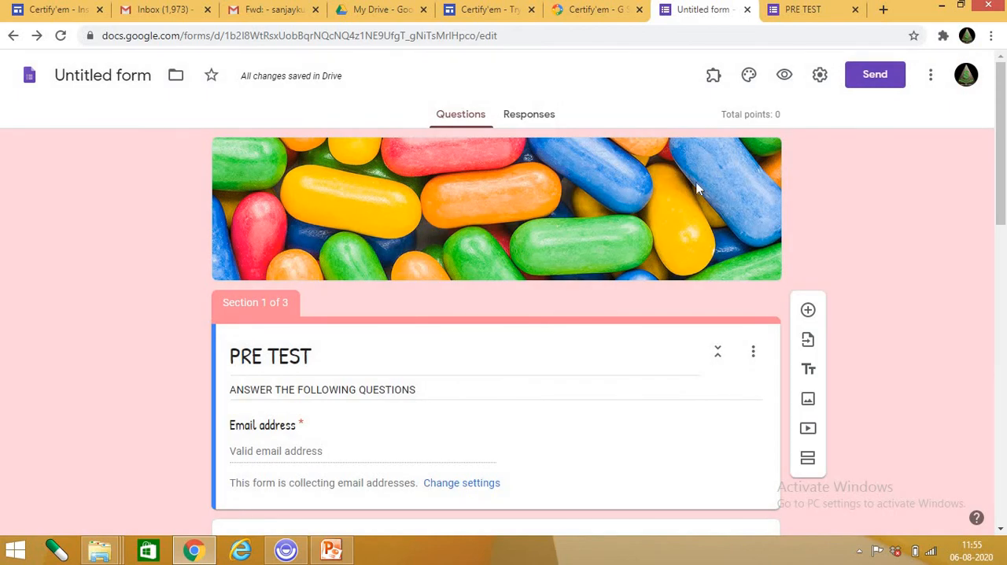
pyautogui.click(713, 76)
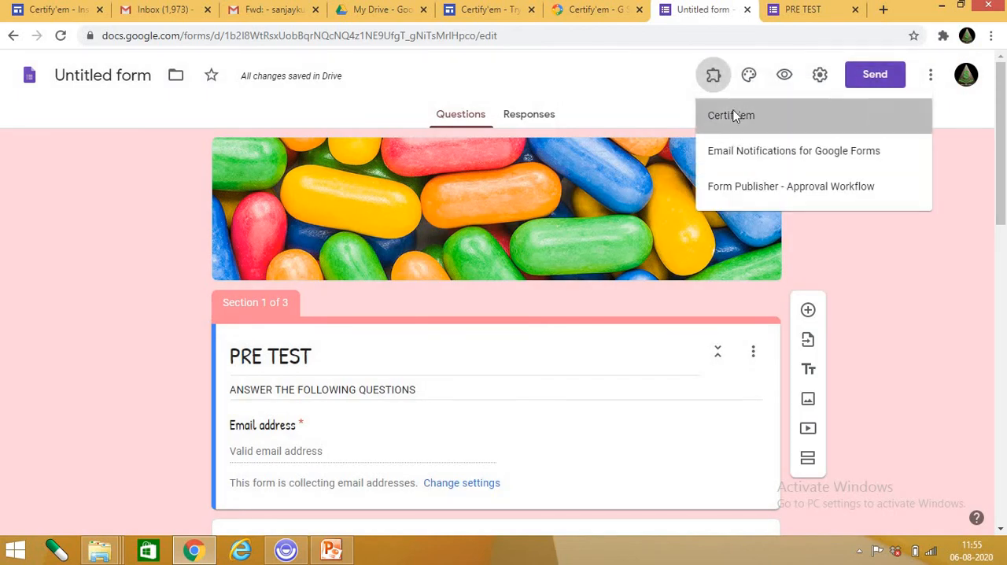
pyautogui.click(732, 116)
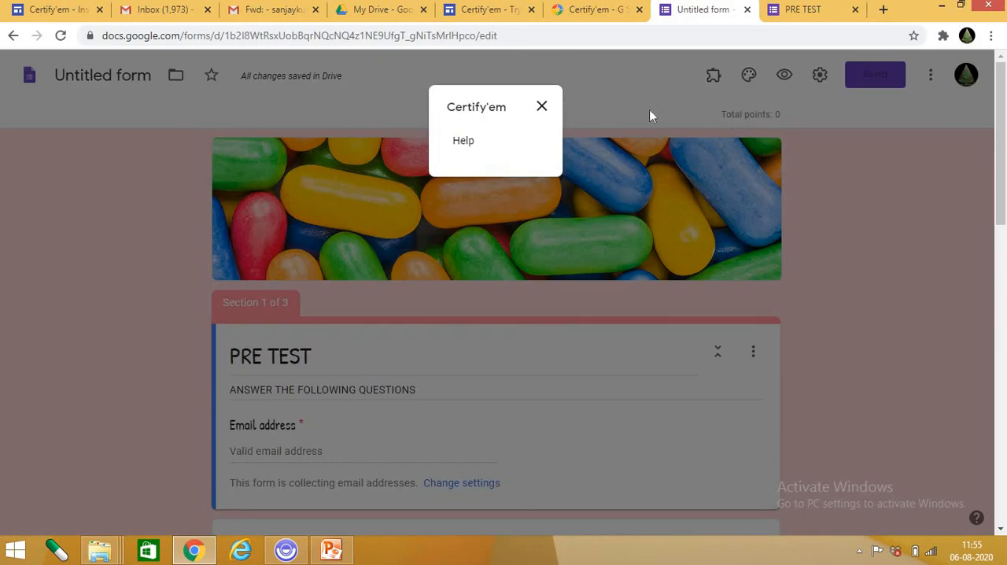
pyautogui.click(544, 107)
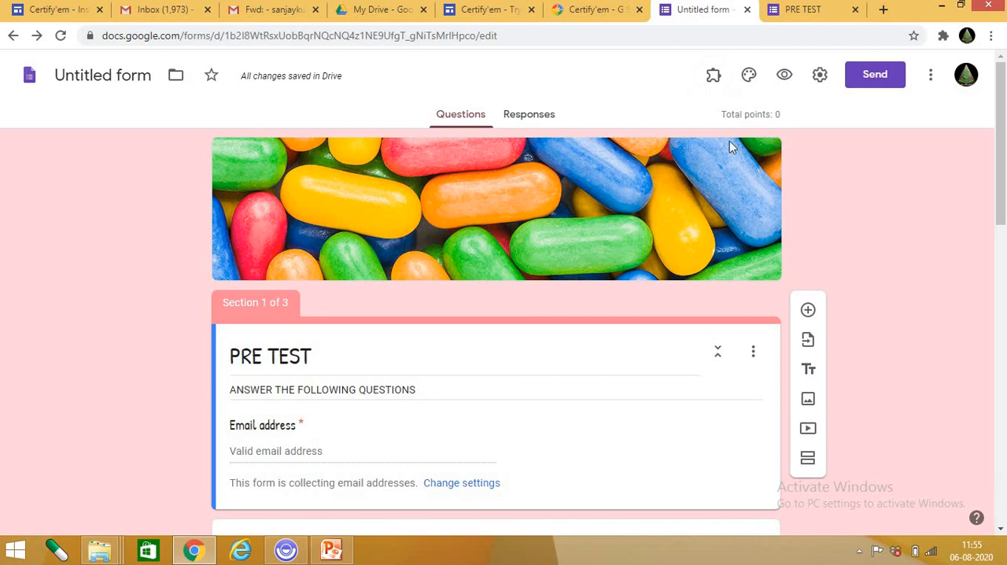
# Look over the form's first section and view the form's responses.
pyautogui.scroll(-3, 385, 408)
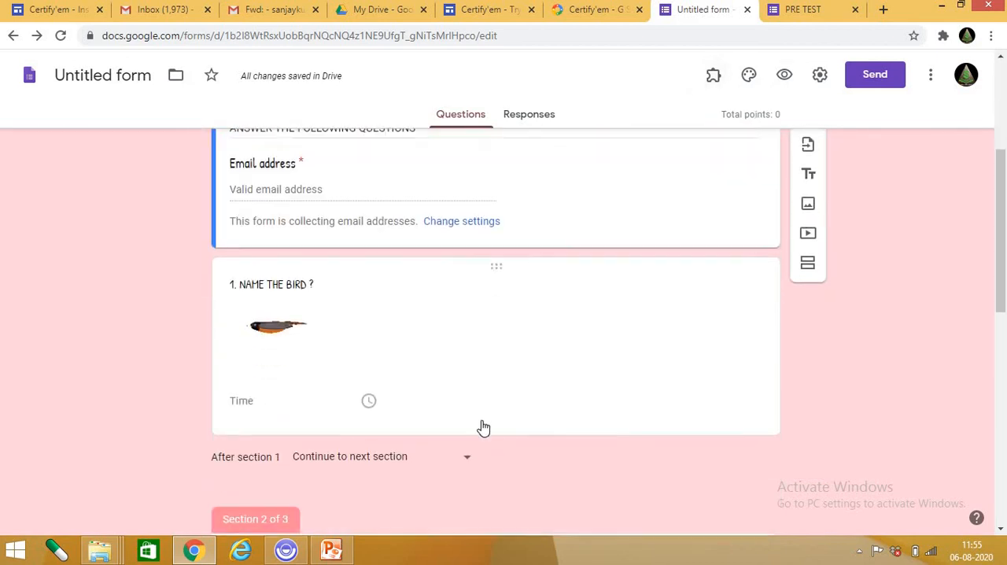
pyautogui.scroll(1, 551, 437)
pyautogui.scroll(3, 571, 440)
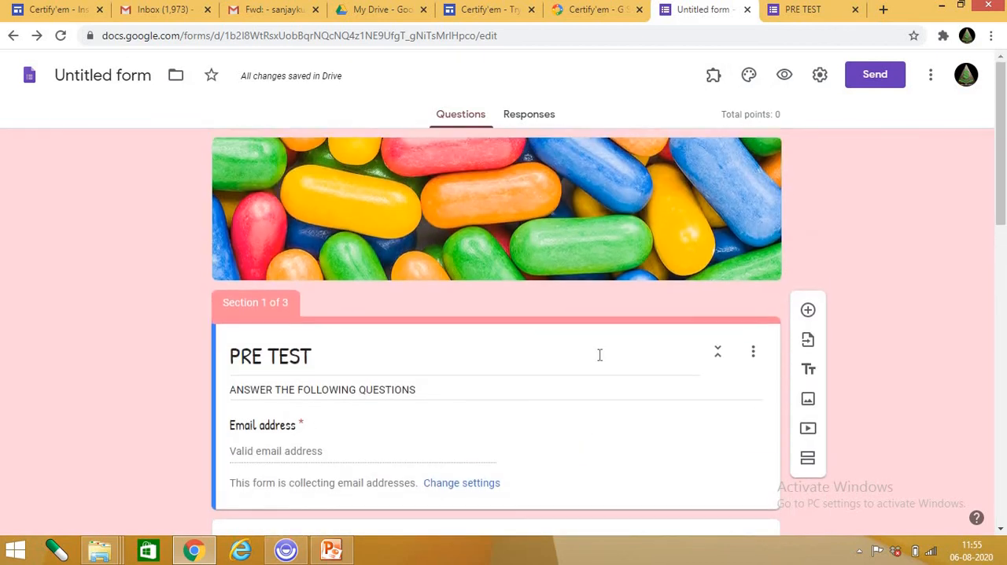
pyautogui.click(539, 119)
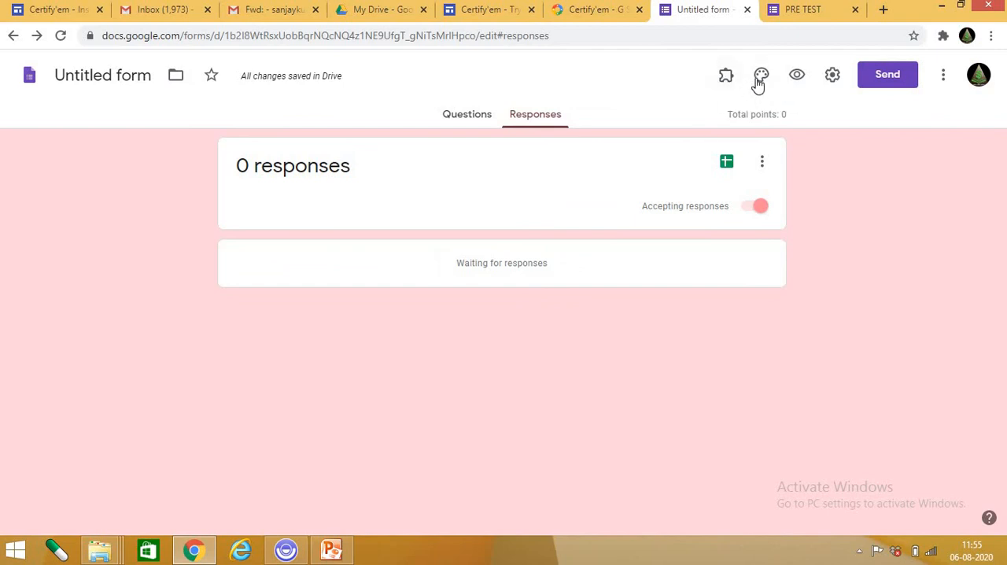
# Review the form's general, presentation and quiz settings, and save them.
pyautogui.click(833, 75)
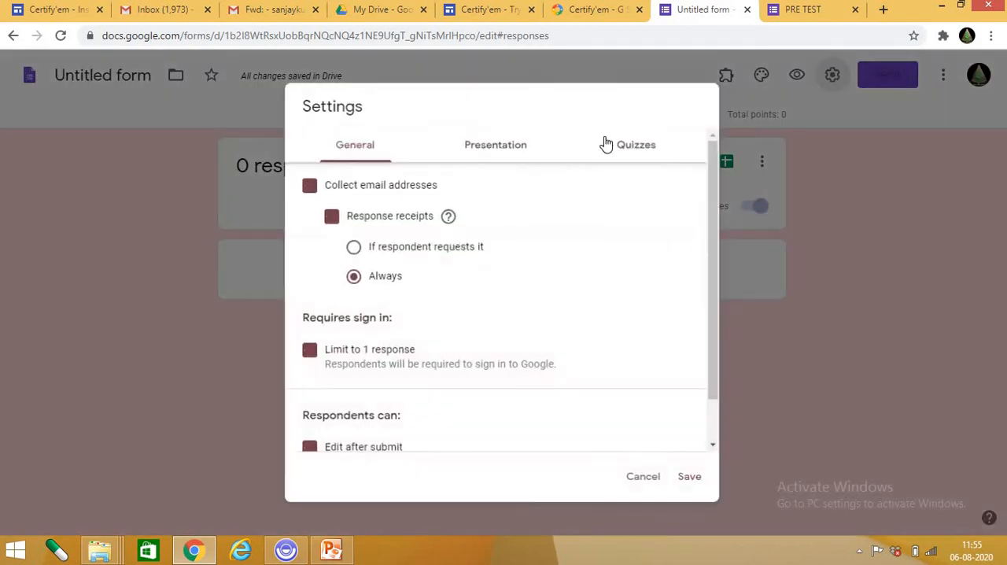
pyautogui.click(501, 148)
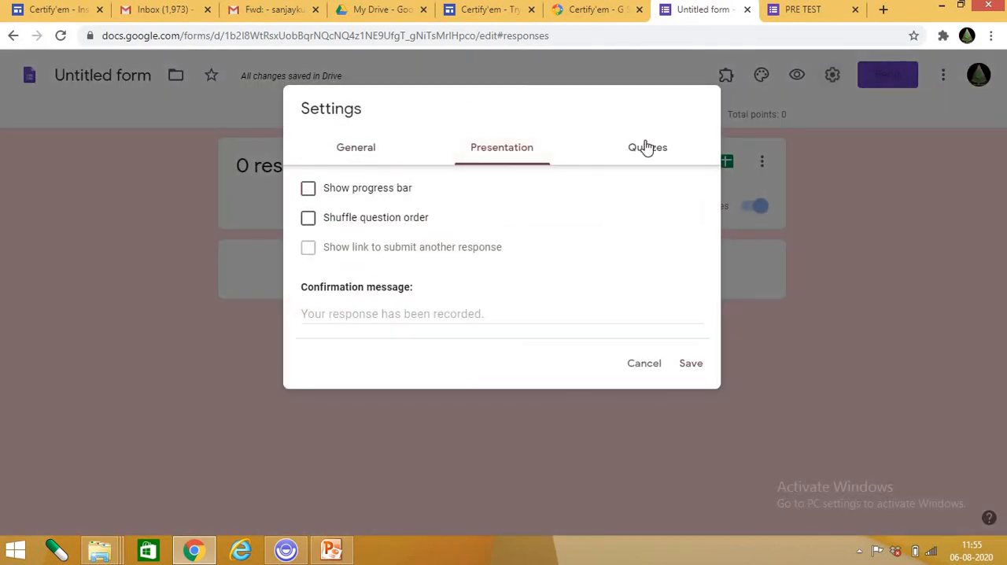
pyautogui.click(645, 149)
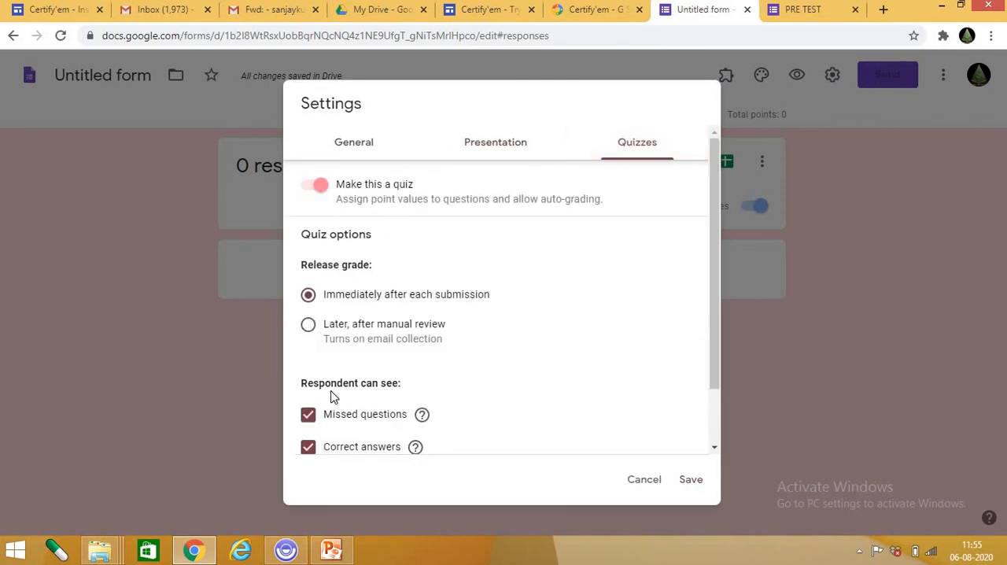
pyautogui.scroll(-2, 358, 259)
pyautogui.scroll(2, 424, 205)
pyautogui.click(482, 147)
pyautogui.click(354, 149)
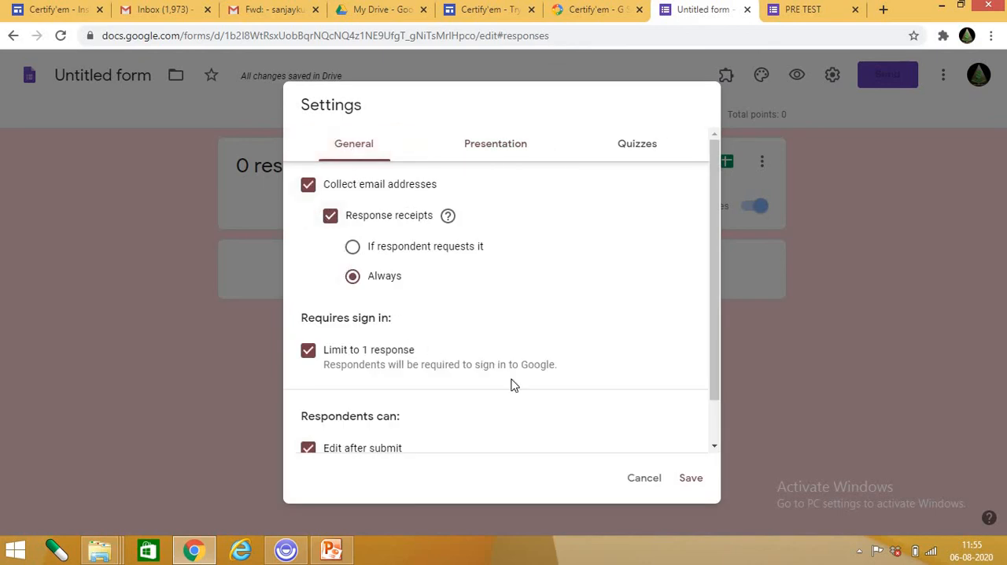
pyautogui.click(692, 479)
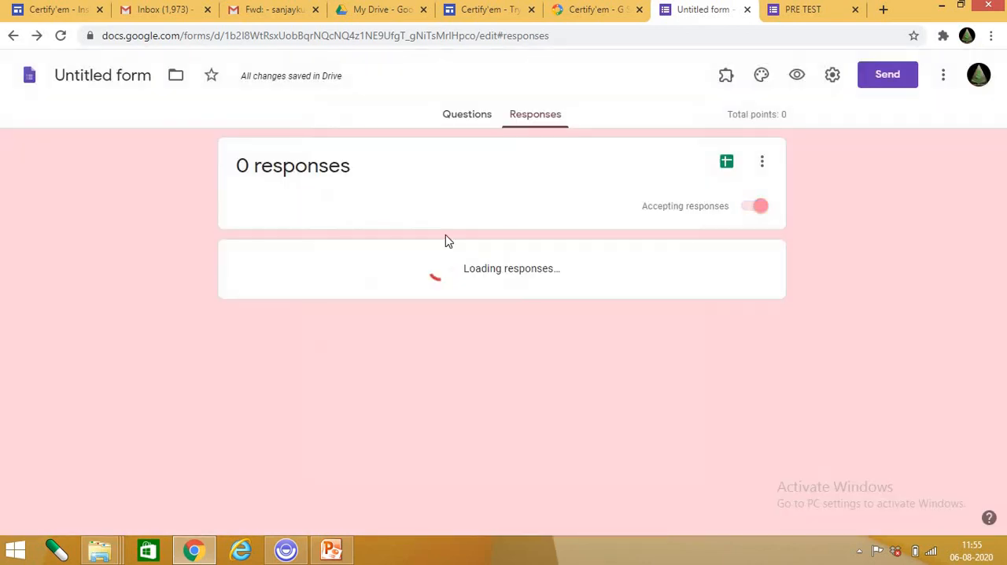
# Change the first section's "1. NAME THE BIRD ?" question from a time answer to Multiple choice.
pyautogui.click(485, 118)
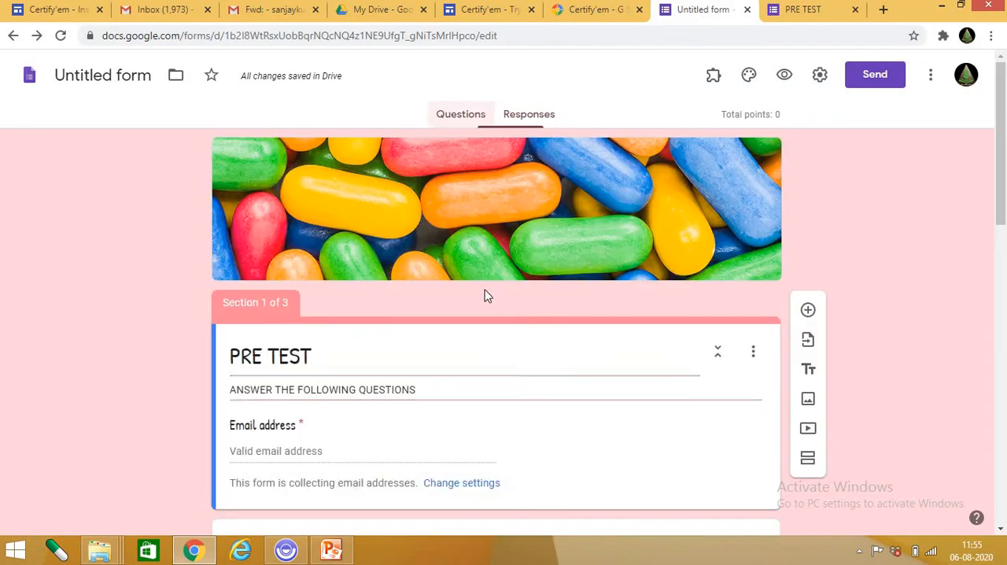
pyautogui.scroll(-3, 384, 390)
pyautogui.click(358, 383)
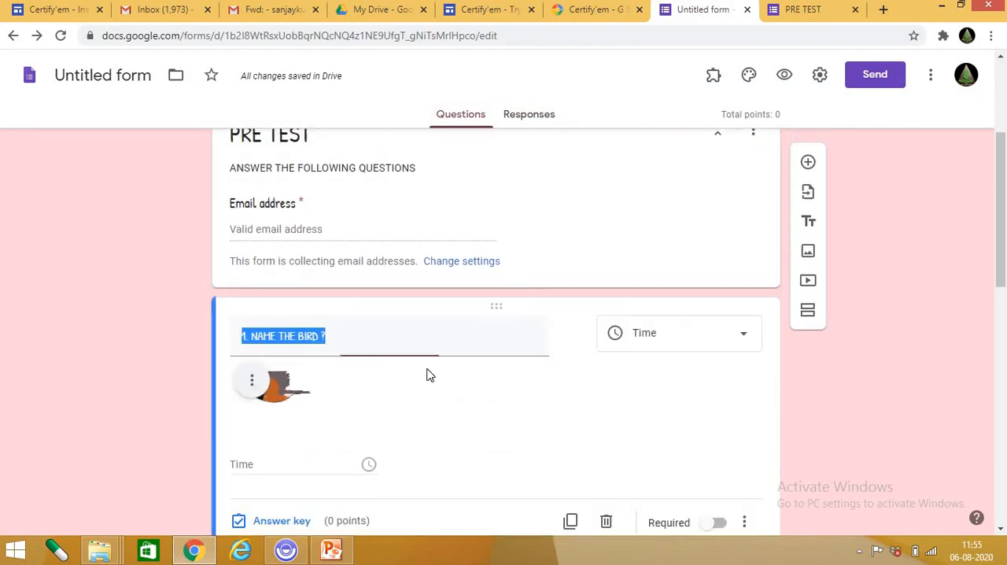
pyautogui.scroll(-1, 540, 394)
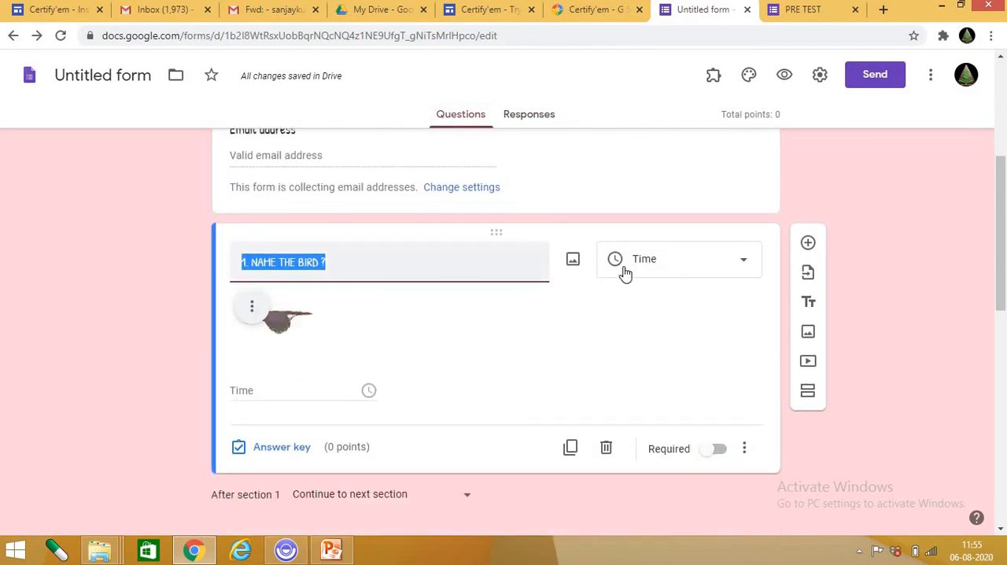
pyautogui.click(726, 265)
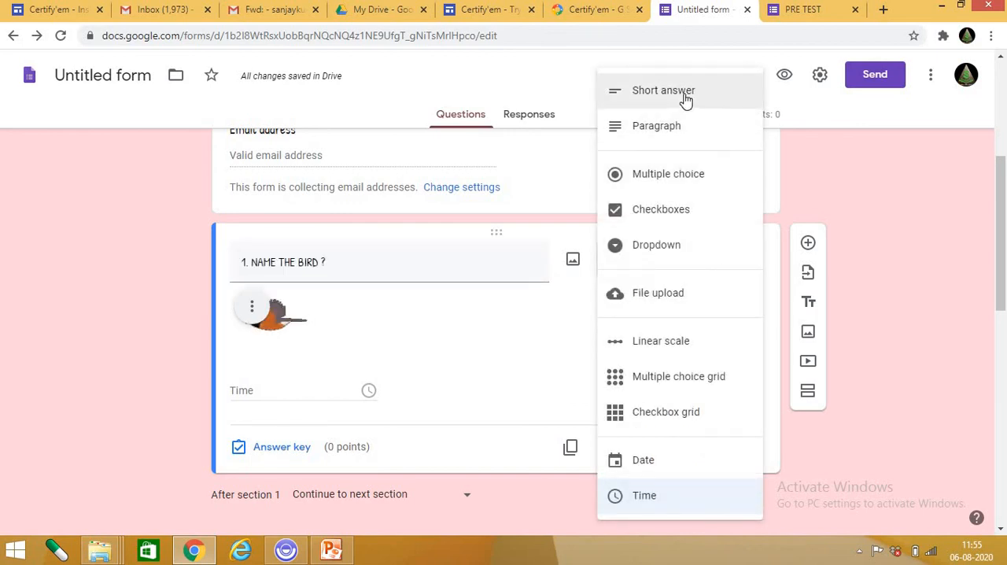
pyautogui.click(689, 185)
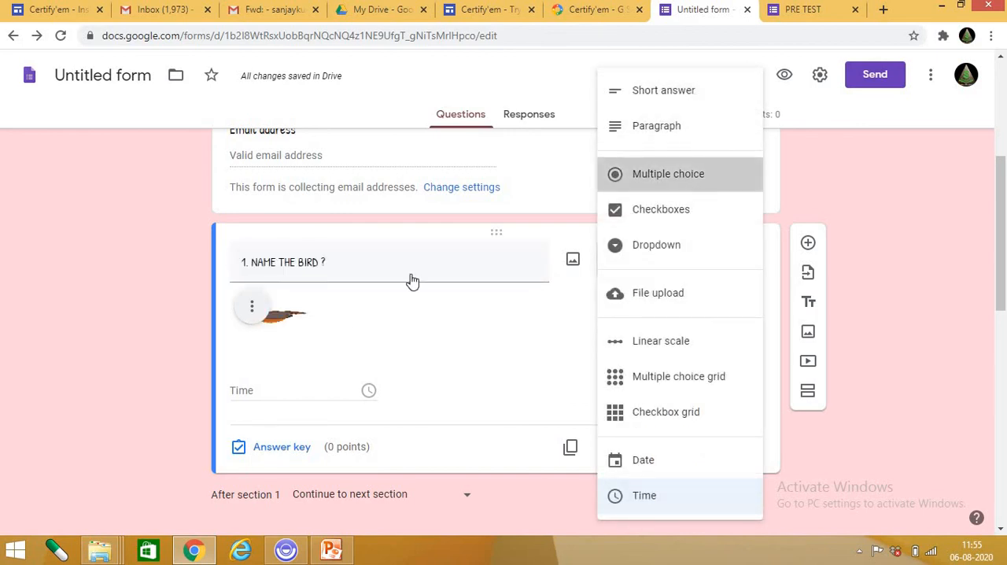
# Add Option 2 and Option 3 to the bird question's answer choices.
pyautogui.click(320, 391)
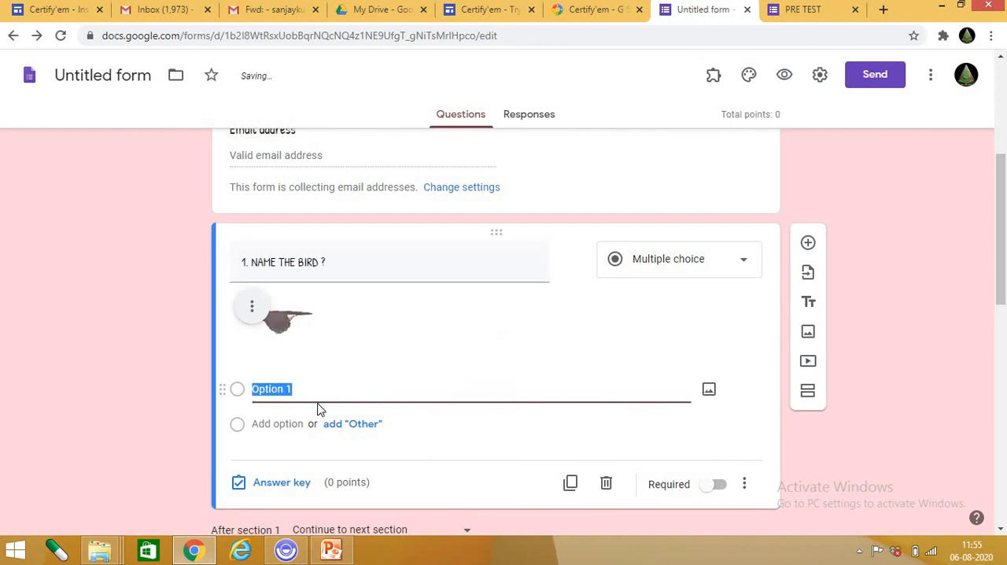
pyautogui.click(288, 429)
pyautogui.click(288, 459)
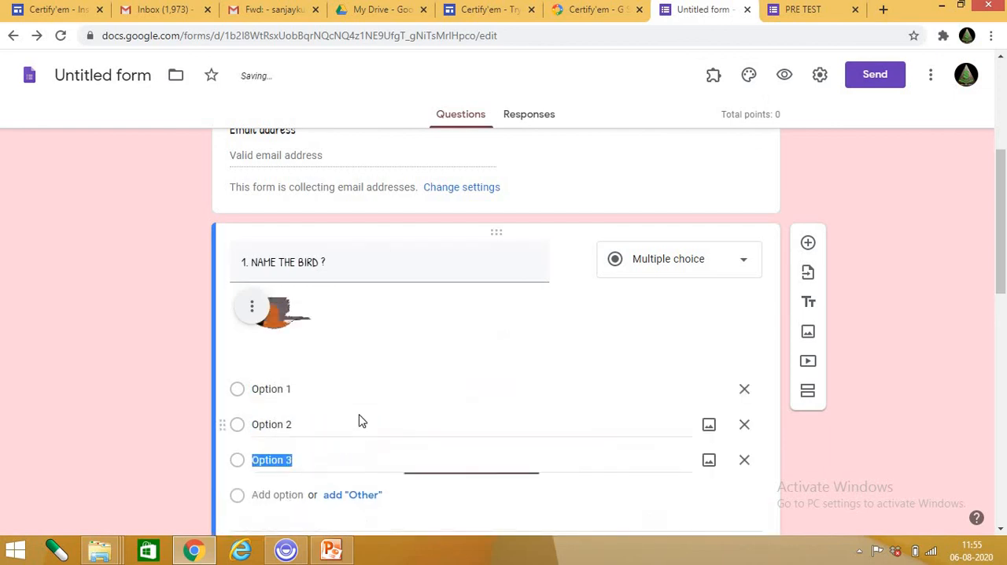
# Set the bird question's answer key to Option 2, worth 1 point, and finish the key.
pyautogui.scroll(-2, 362, 421)
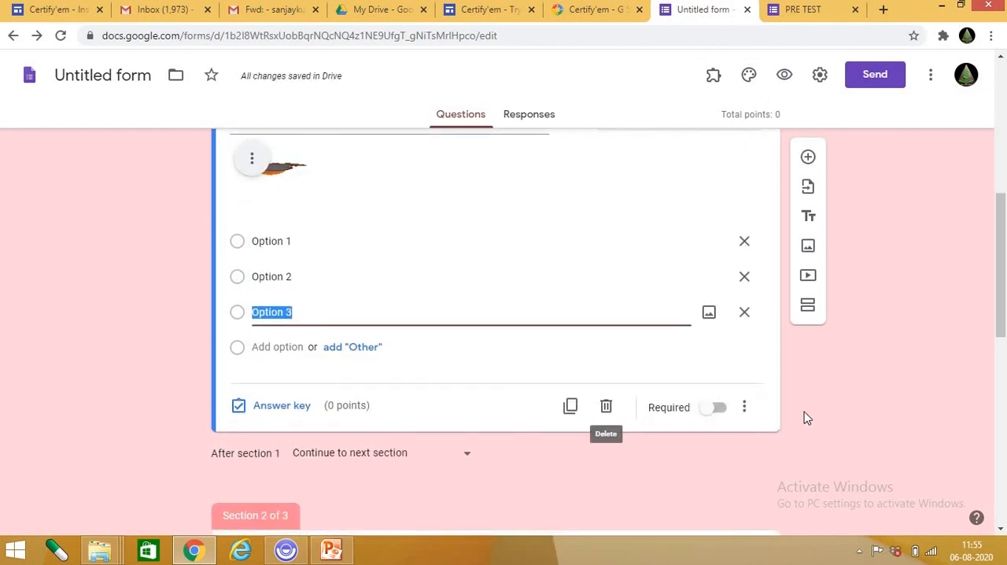
pyautogui.scroll(1, 805, 416)
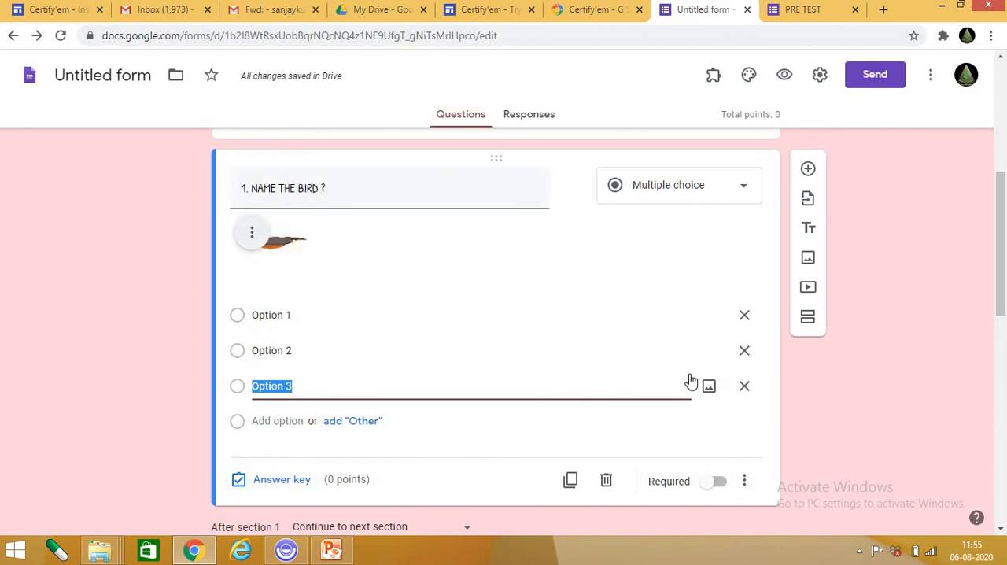
pyautogui.click(285, 480)
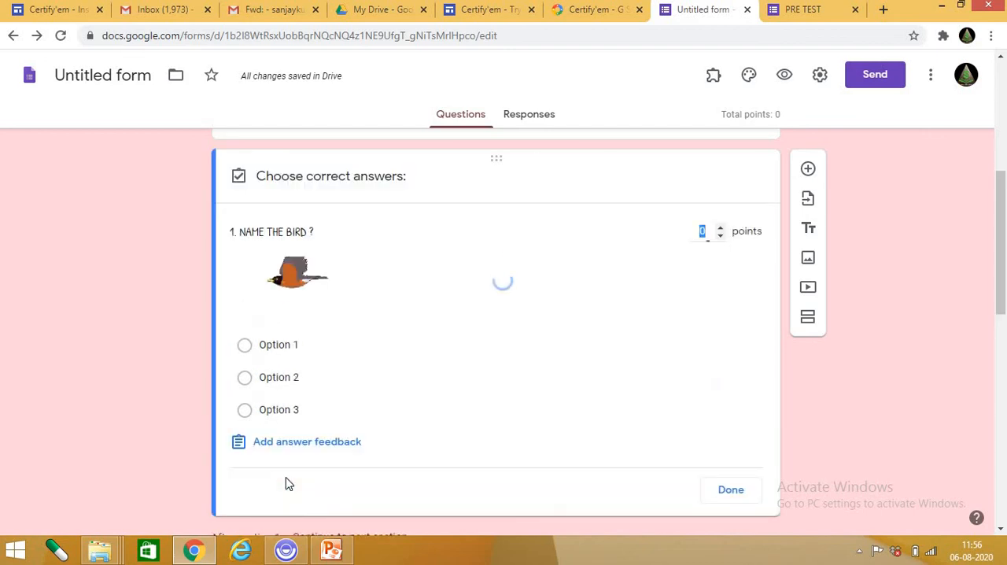
pyautogui.click(245, 377)
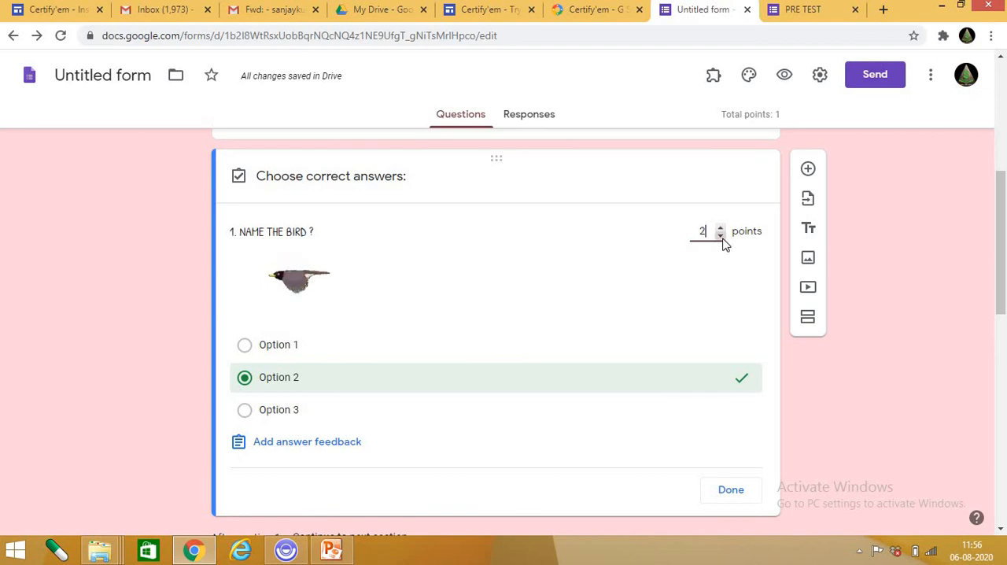
pyautogui.click(721, 235)
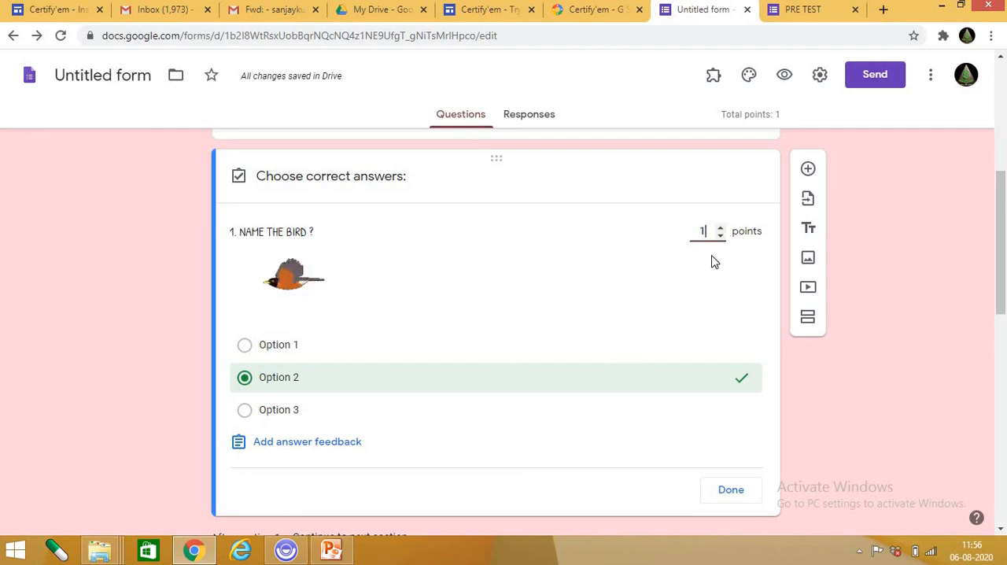
pyautogui.scroll(-1, 322, 433)
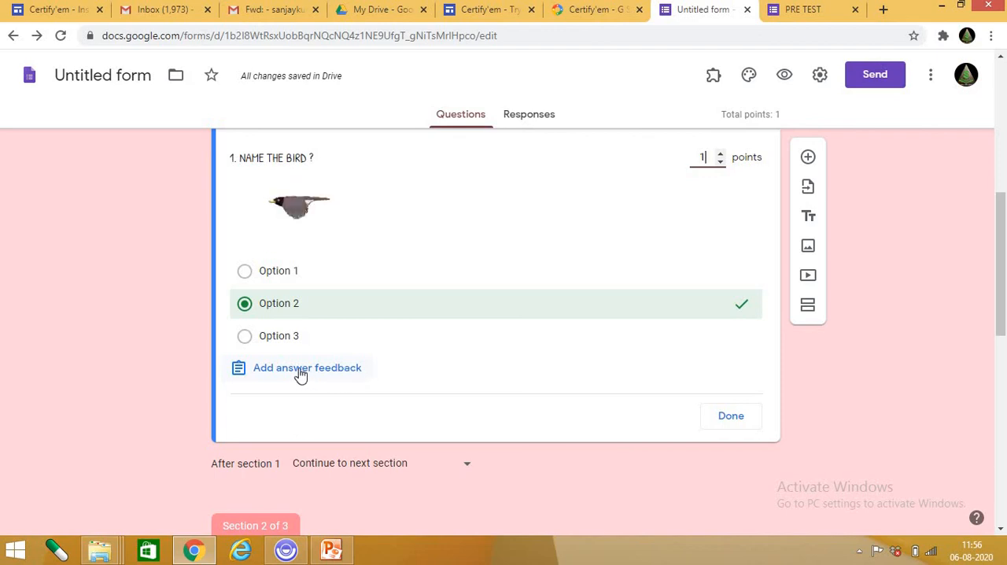
pyautogui.click(729, 421)
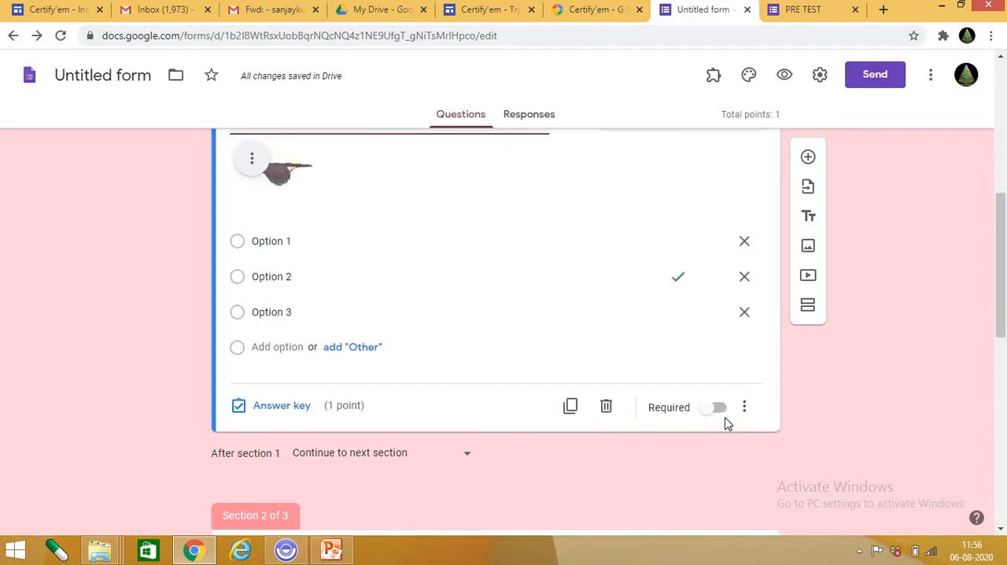
# Look over the form's sections and check the navigation choices available after section 1.
pyautogui.scroll(-2, 725, 421)
pyautogui.scroll(2, 710, 421)
pyautogui.scroll(2, 308, 294)
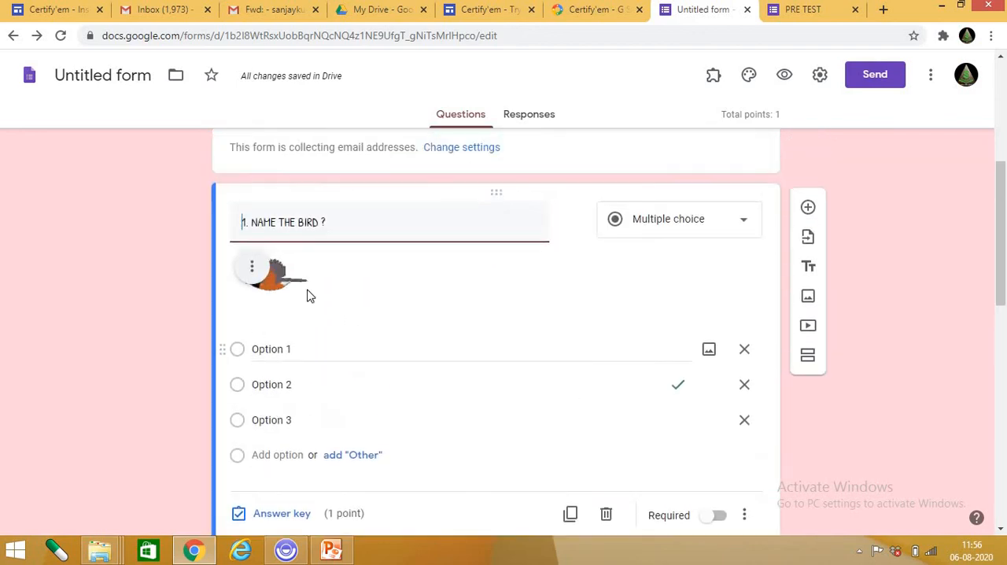
pyautogui.scroll(-5, 675, 381)
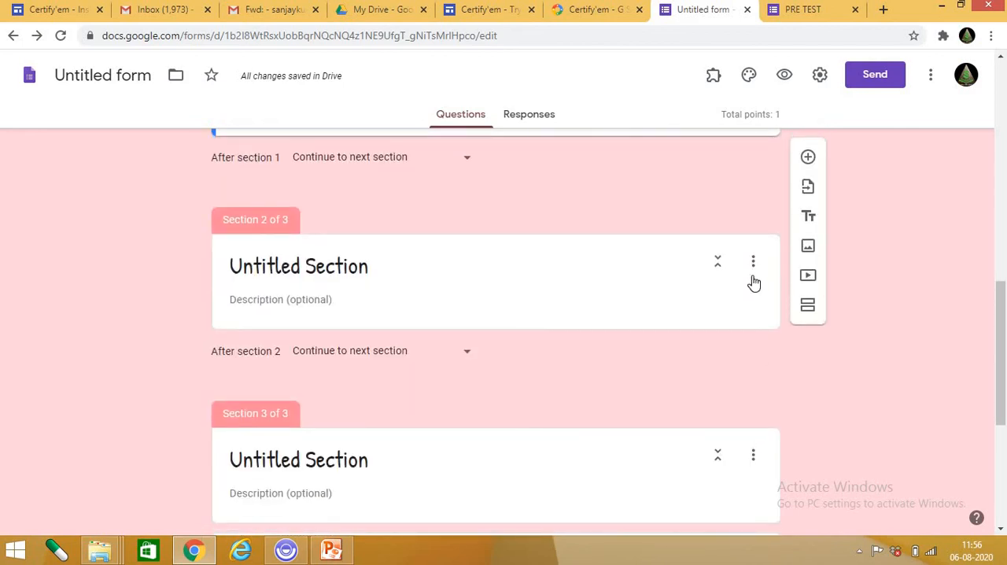
pyautogui.click(757, 269)
pyautogui.scroll(-1, 752, 284)
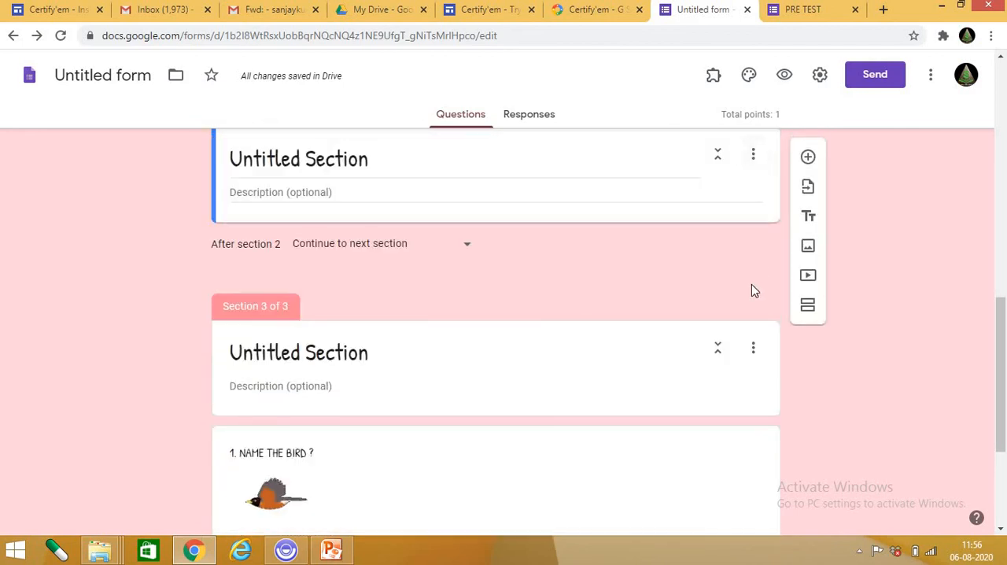
pyautogui.scroll(3, 593, 347)
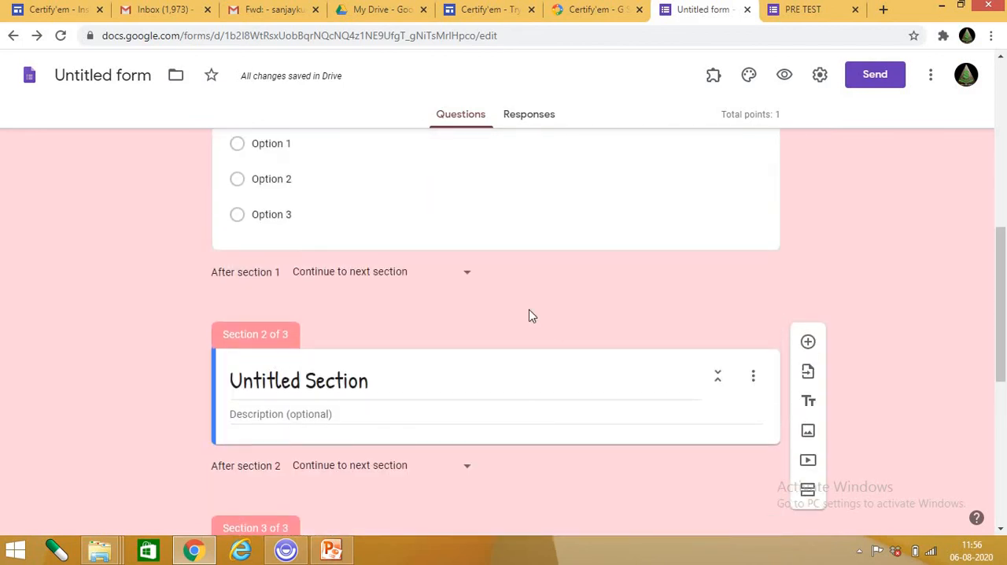
pyautogui.click(472, 280)
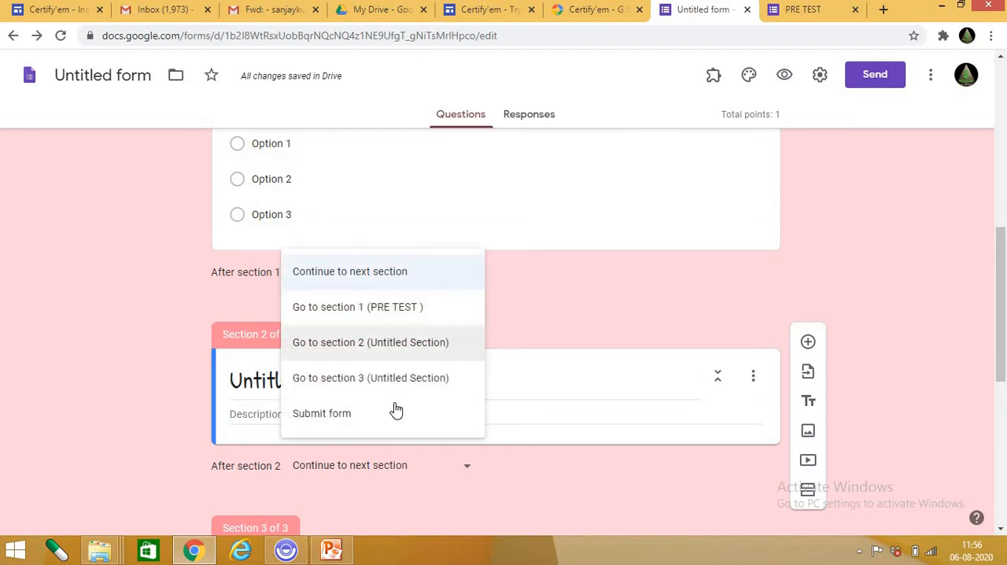
pyautogui.click(609, 375)
pyautogui.scroll(1, 692, 382)
pyautogui.scroll(-5, 690, 402)
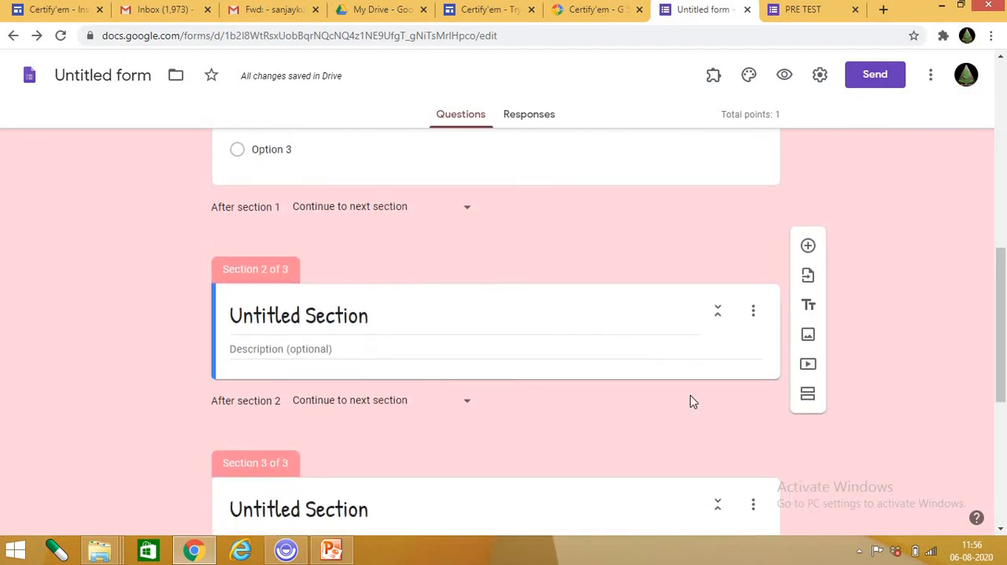
pyautogui.scroll(-1, 690, 403)
pyautogui.scroll(10, 668, 409)
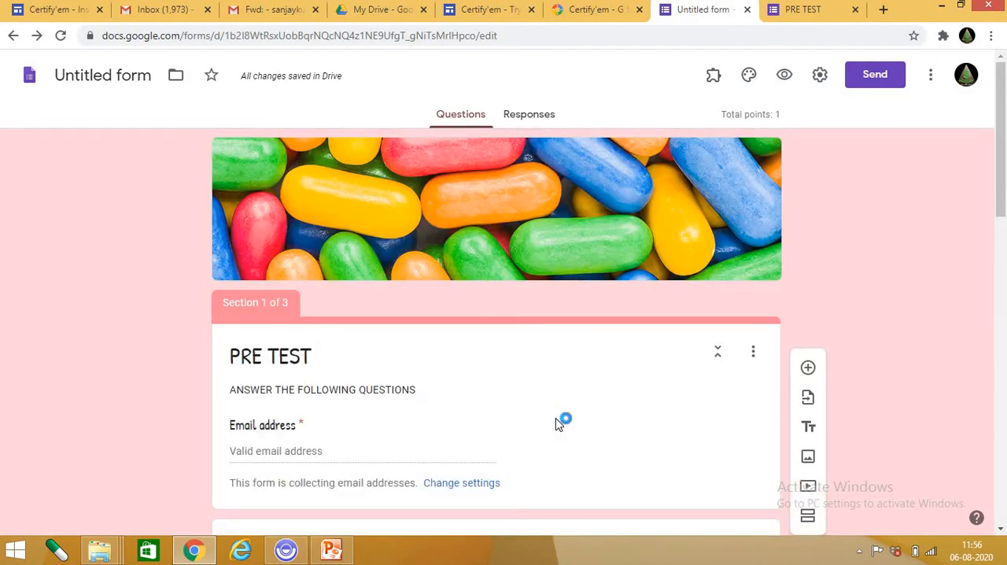
pyautogui.scroll(-3, 561, 420)
pyautogui.scroll(-8, 761, 302)
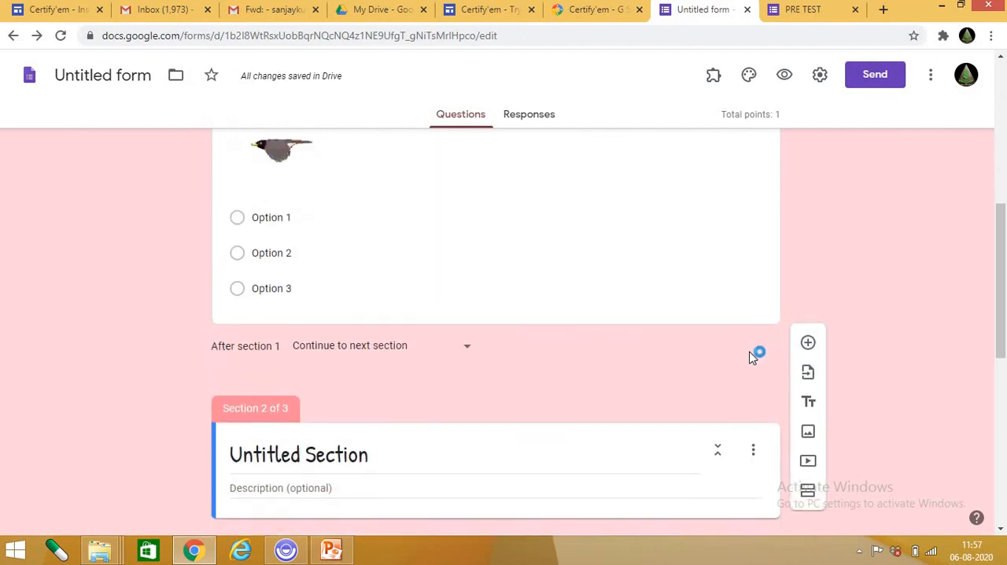
# Open the Certify'em add-on from the form, read its getting-started help, and close it.
pyautogui.scroll(10, 735, 158)
pyautogui.click(713, 75)
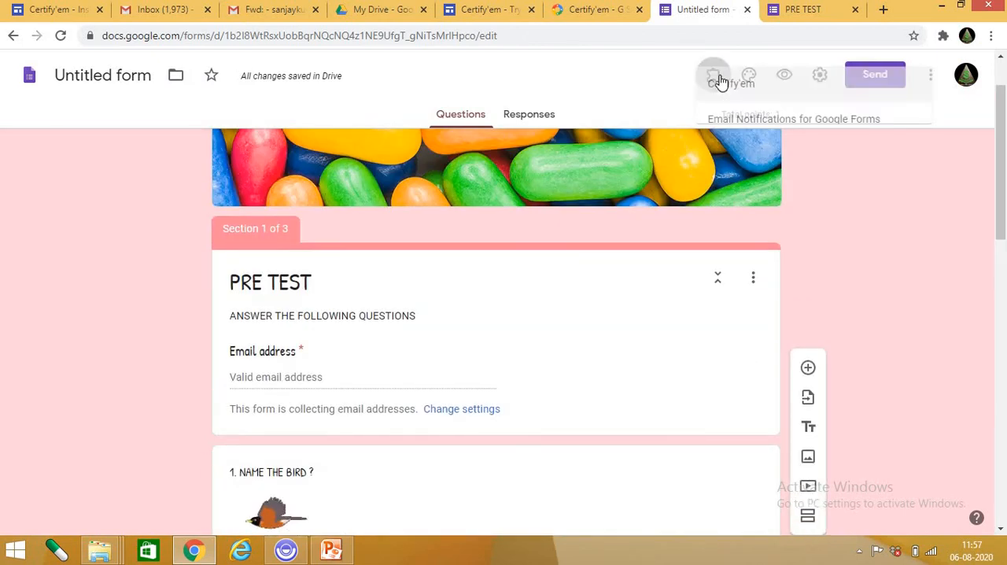
pyautogui.click(742, 114)
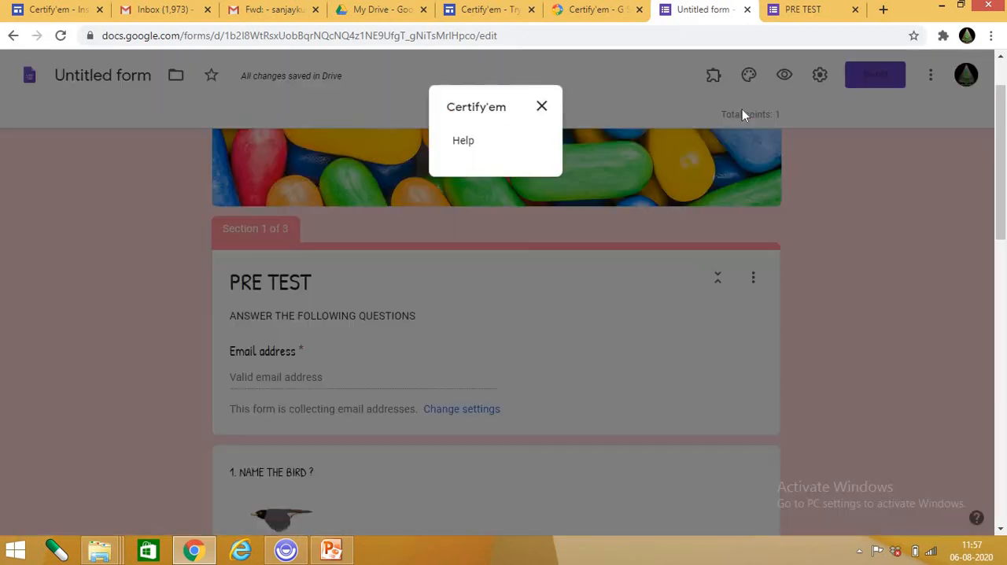
pyautogui.click(473, 144)
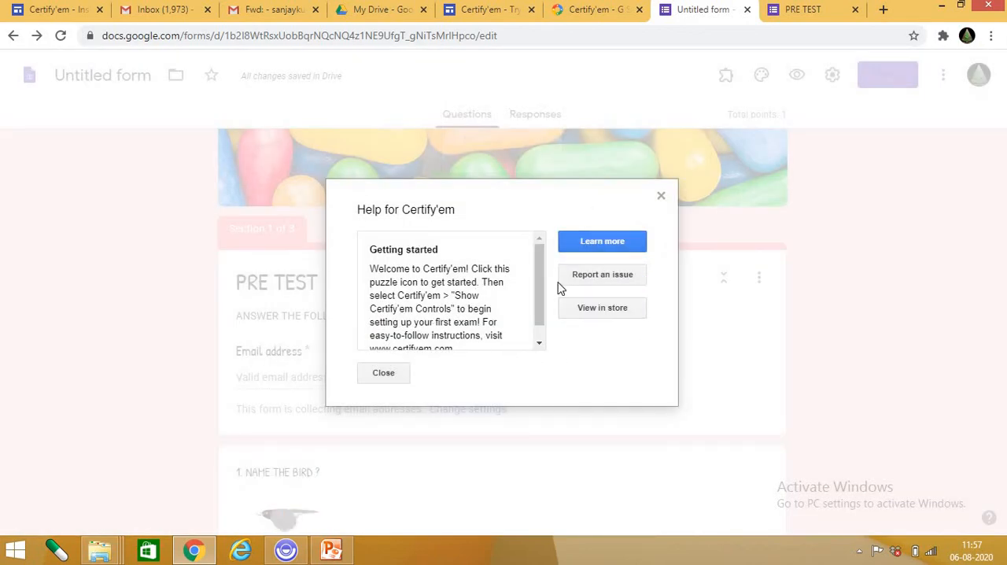
pyautogui.scroll(-1, 457, 311)
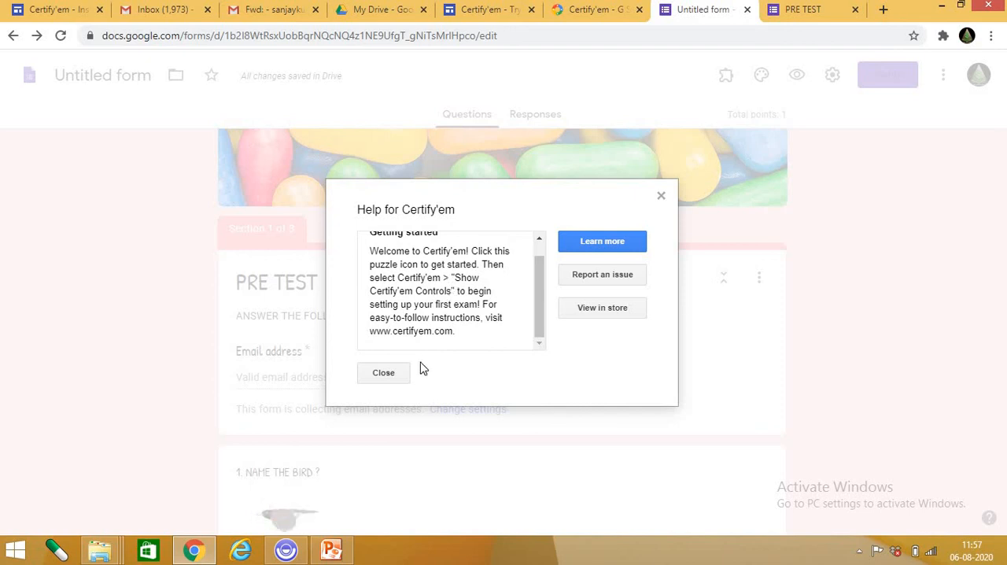
pyautogui.click(395, 373)
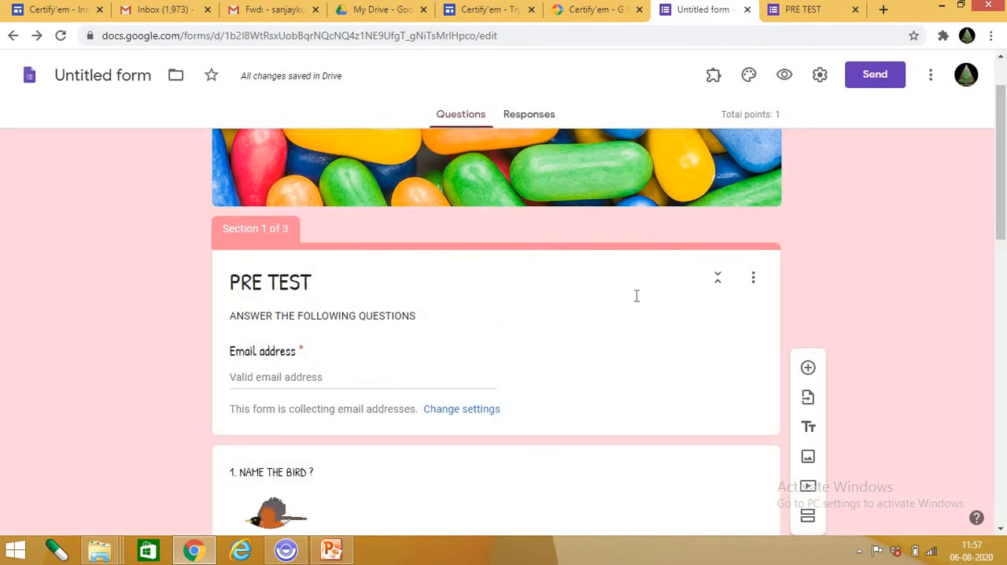
# Look over the multiple-choice bird question again and open the form's sending options.
pyautogui.scroll(-4, 637, 296)
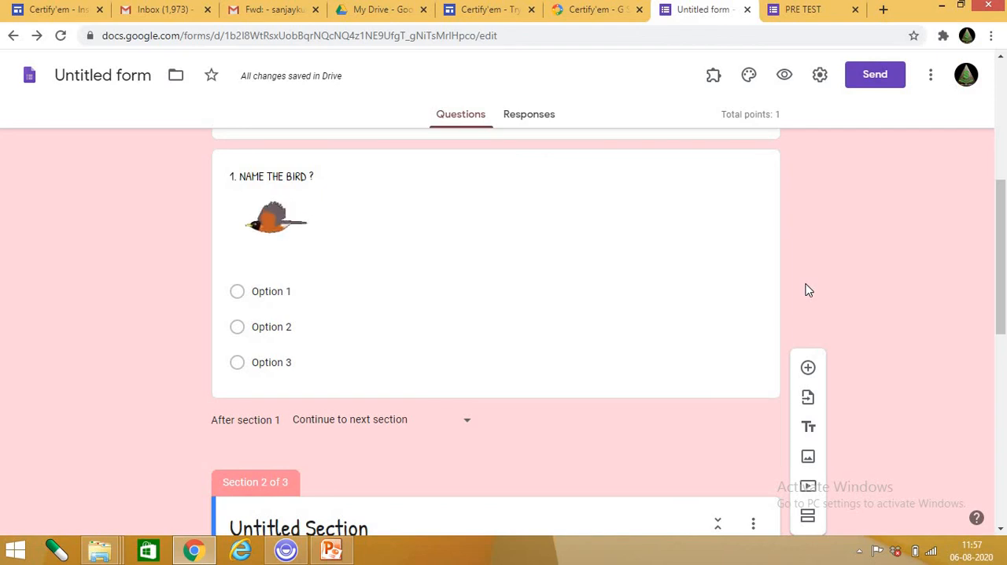
pyautogui.scroll(5, 764, 226)
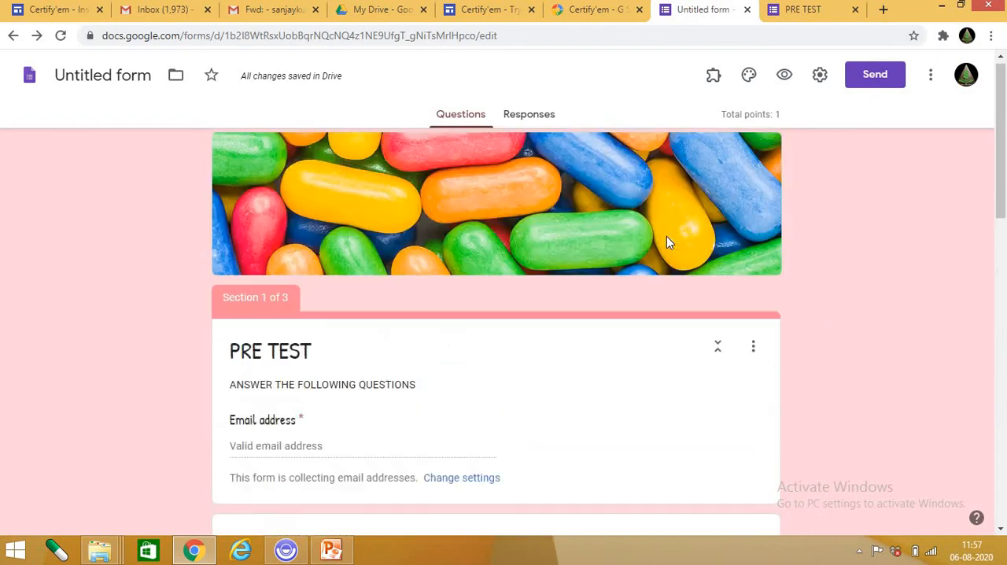
pyautogui.click(877, 77)
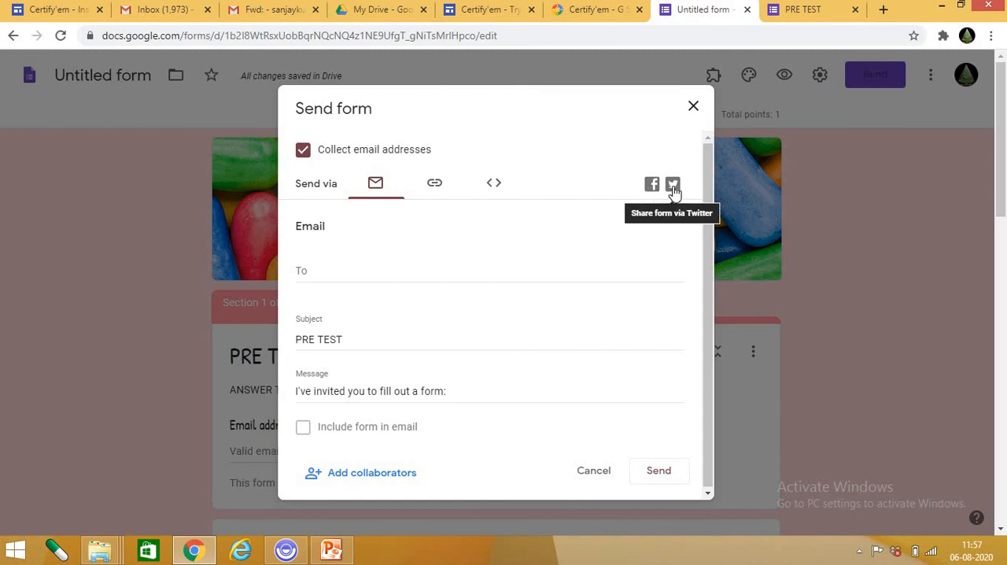
# Copy the form's shortened share link to the clipboard and close the sending options.
pyautogui.click(431, 185)
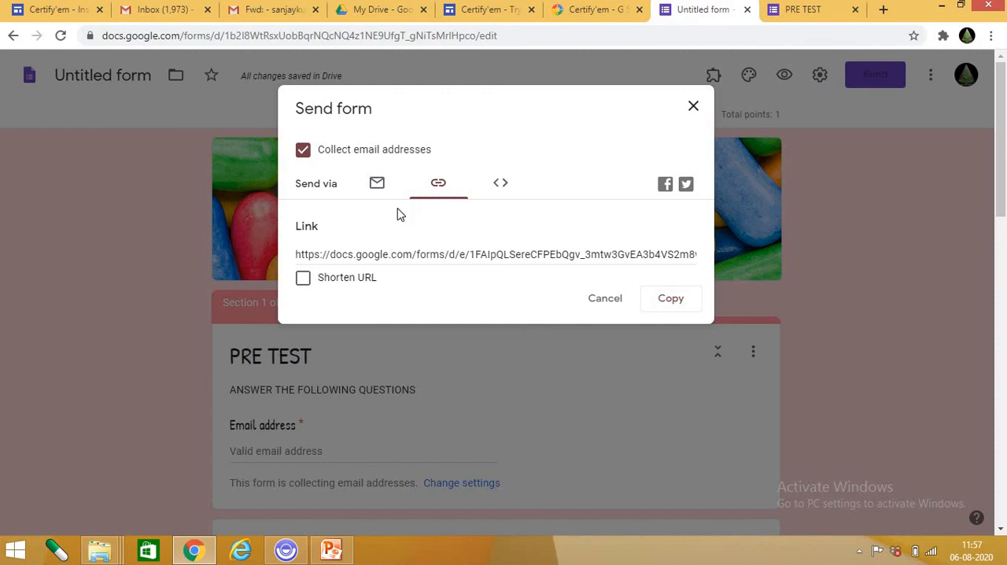
pyautogui.click(305, 279)
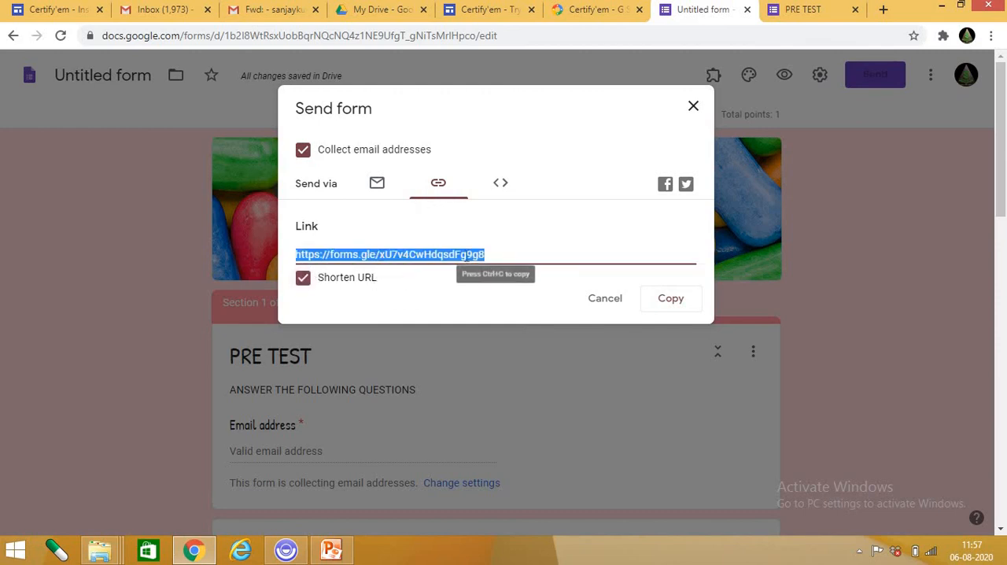
pyautogui.click(667, 302)
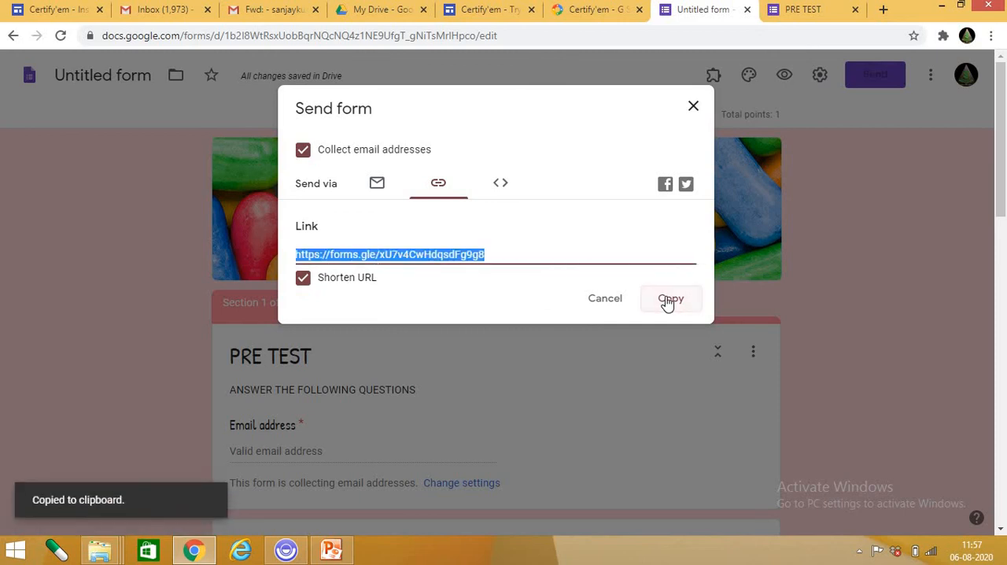
pyautogui.click(606, 307)
pyautogui.scroll(-1, 483, 311)
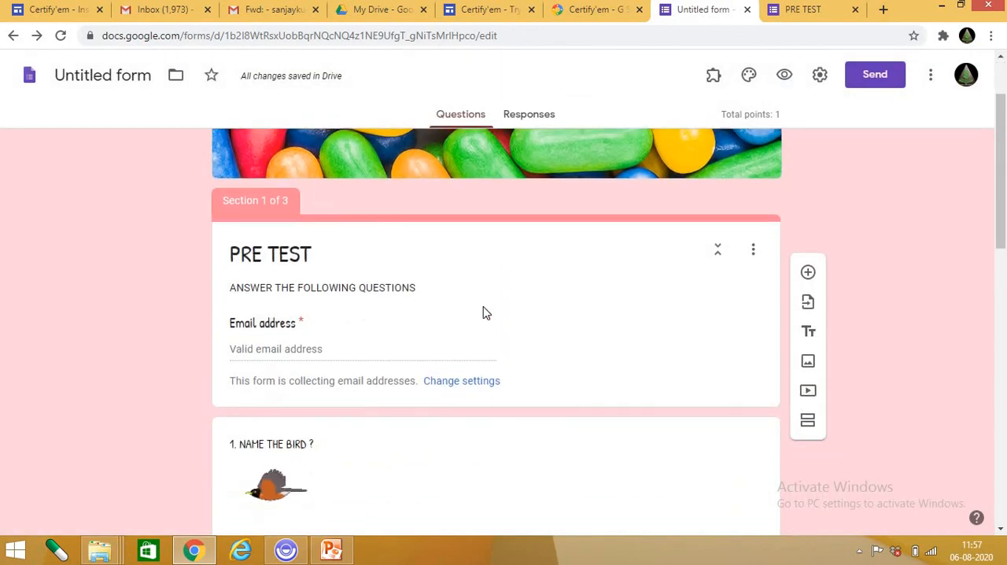
pyautogui.scroll(-10, 485, 312)
pyautogui.scroll(12, 478, 320)
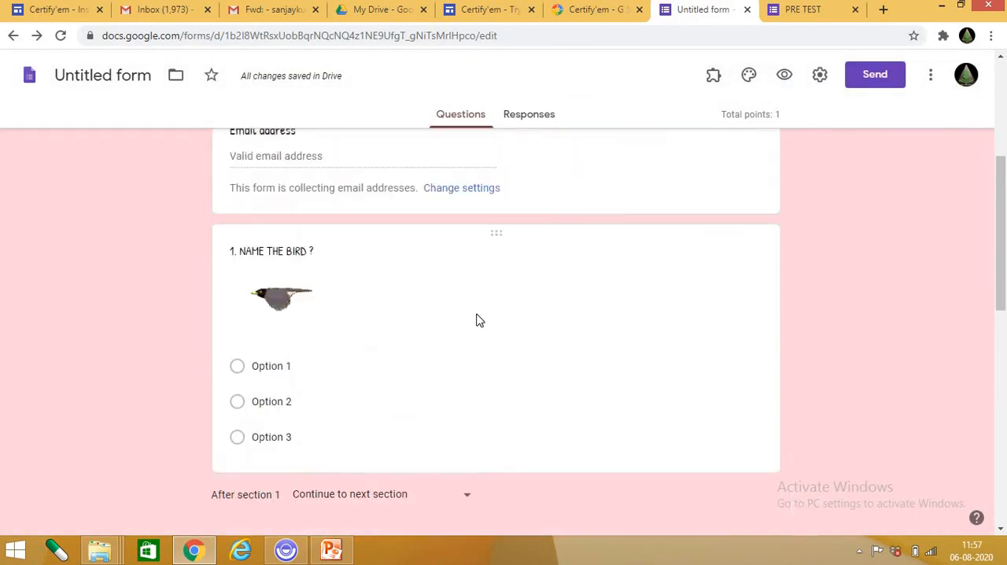
pyautogui.scroll(4, 478, 320)
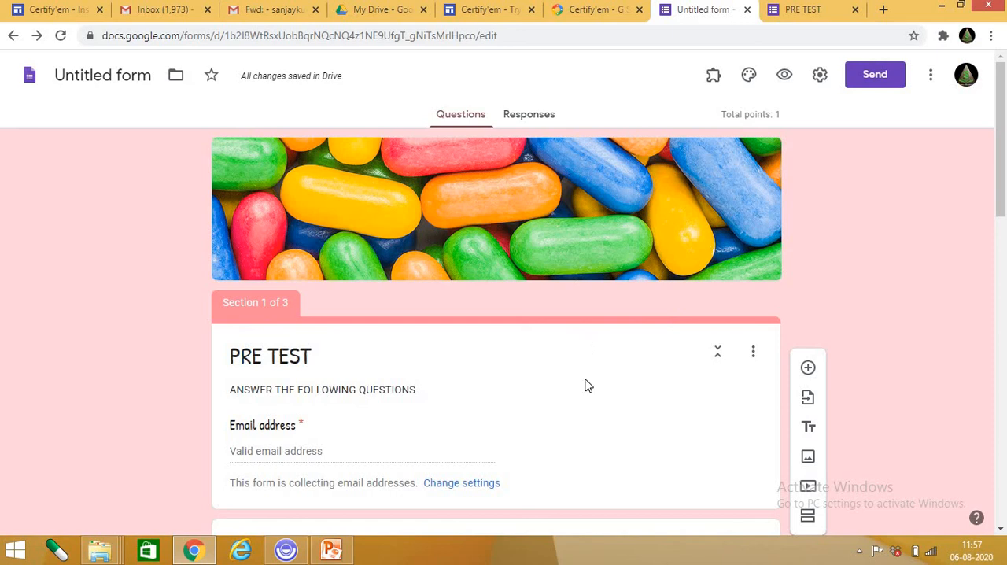